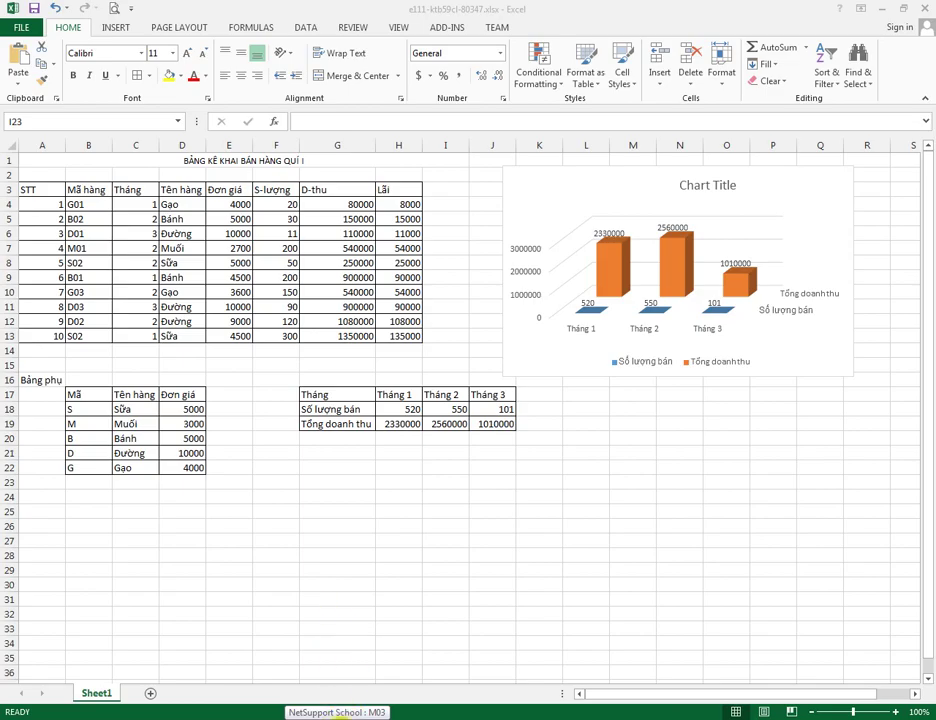
# - In NetSupport School, select all 36 student machines and start showing the teacher's screen
pyautogui.click(337, 712)
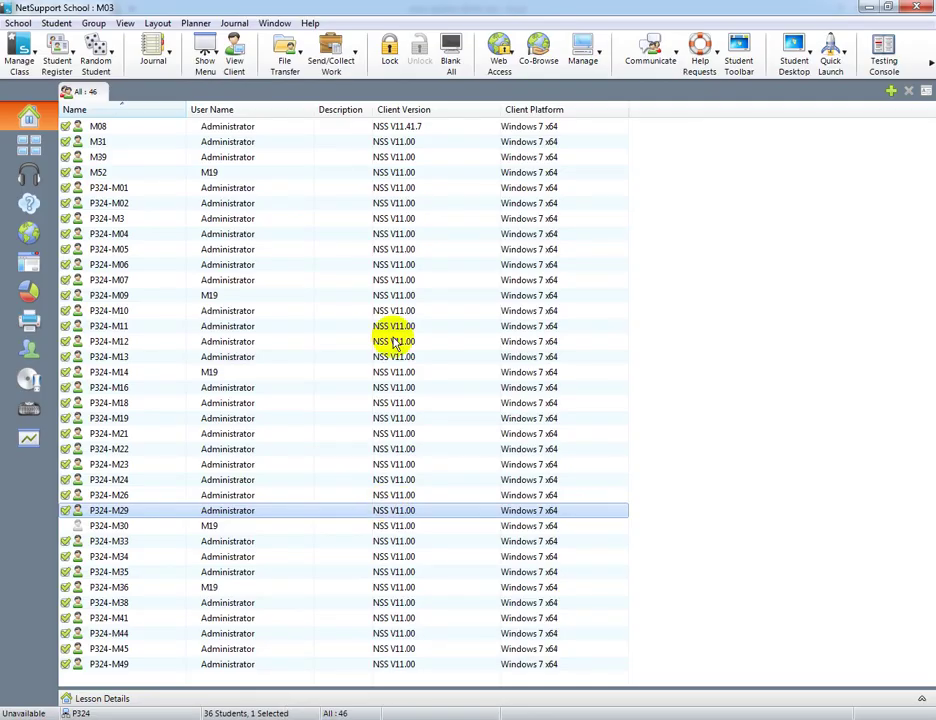
pyautogui.click(210, 257)
pyautogui.hotkey('ctrl', 'a')
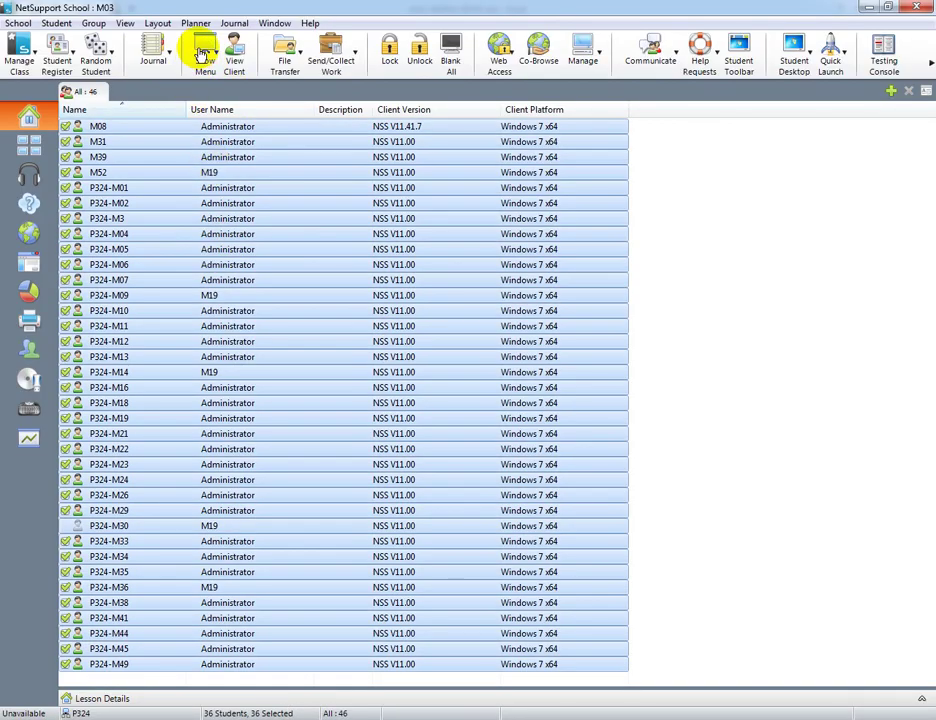
pyautogui.click(204, 50)
pyautogui.click(222, 90)
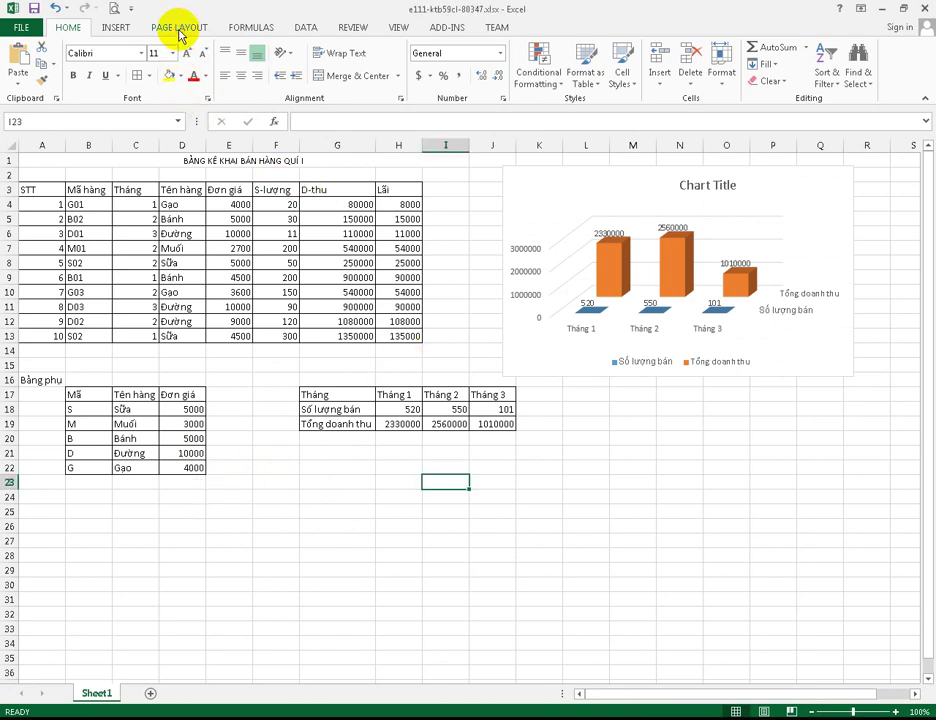
# - Switch Excel to the Page Layout ribbon and view the margin presets Normal, Wide and Narrow
pyautogui.click(180, 28)
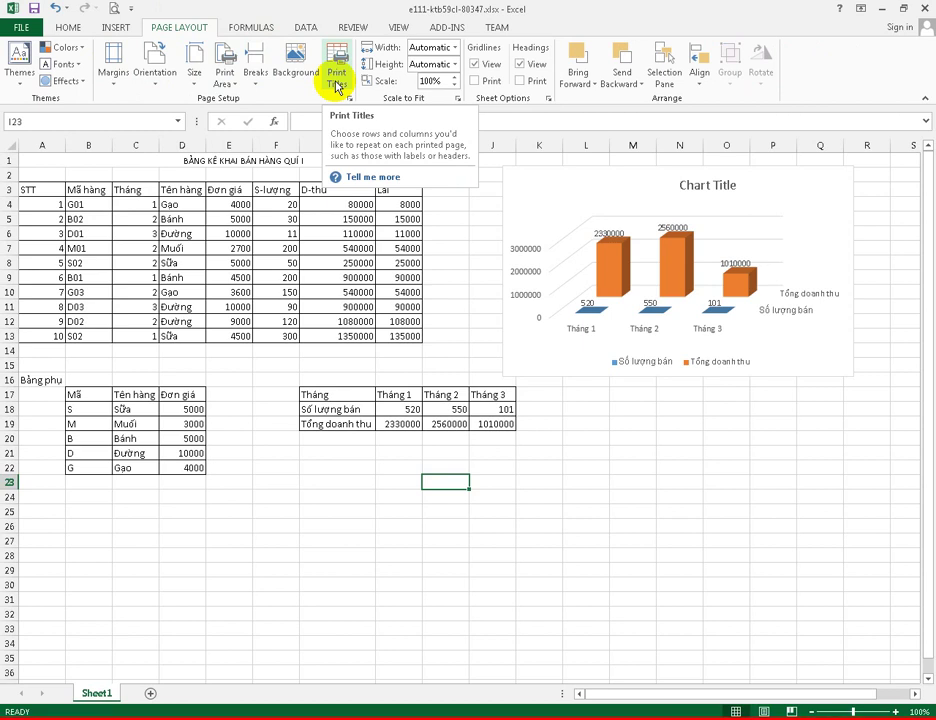
pyautogui.click(115, 66)
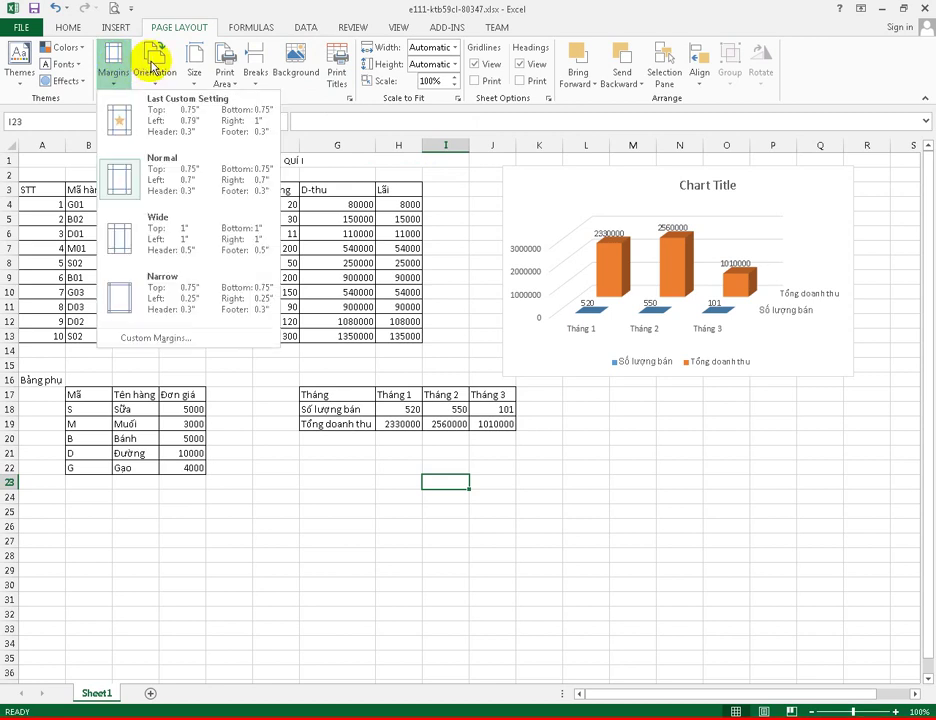
# - Set the sales report page to landscape orientation on A4 paper
pyautogui.click(152, 66)
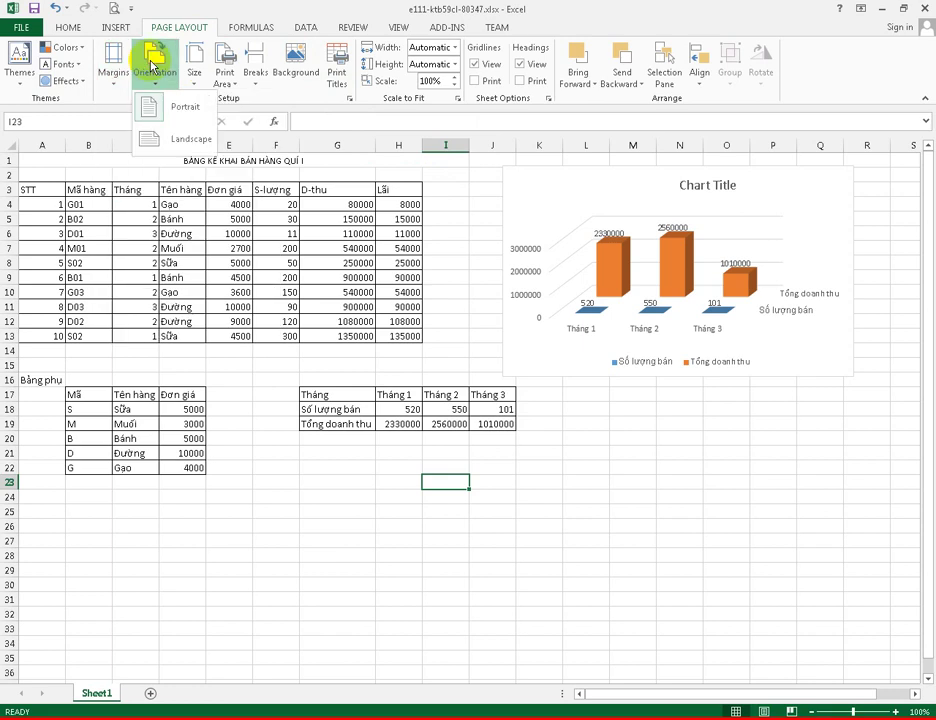
pyautogui.click(166, 139)
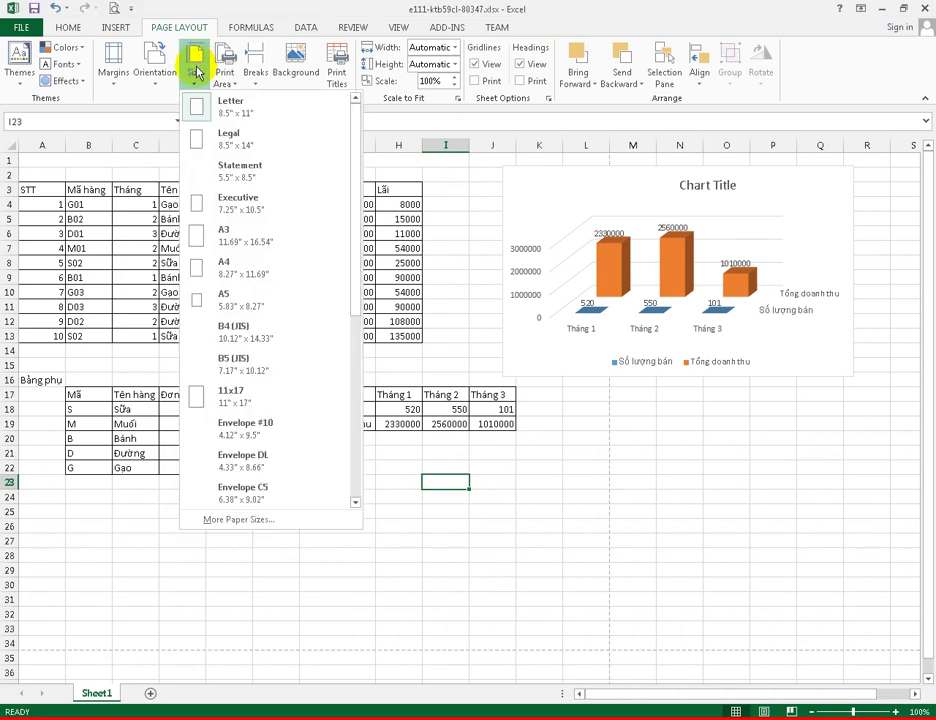
pyautogui.click(222, 272)
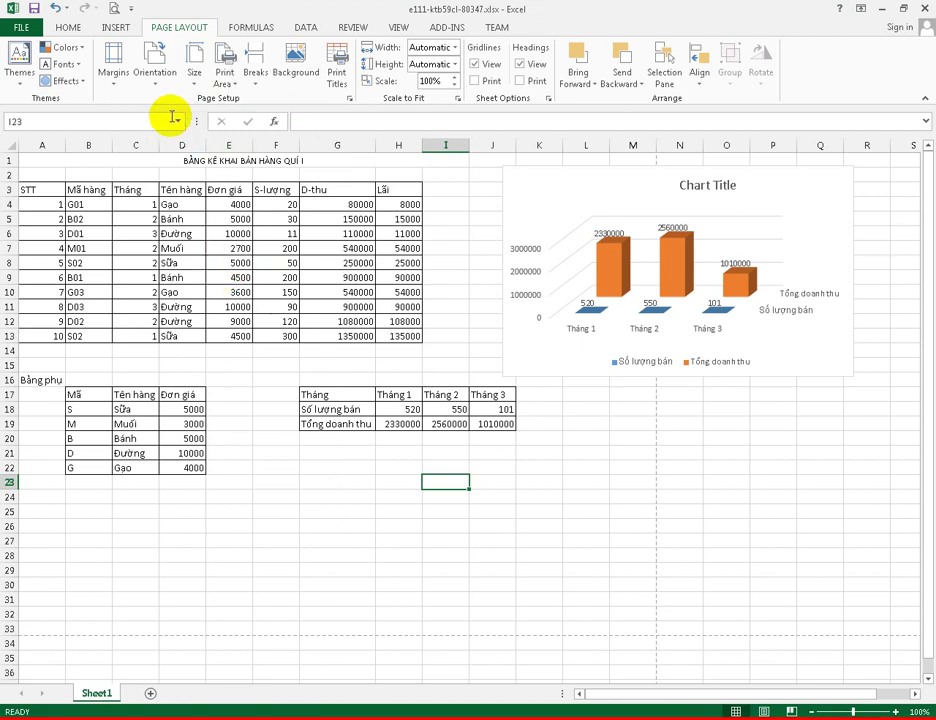
pyautogui.click(114, 68)
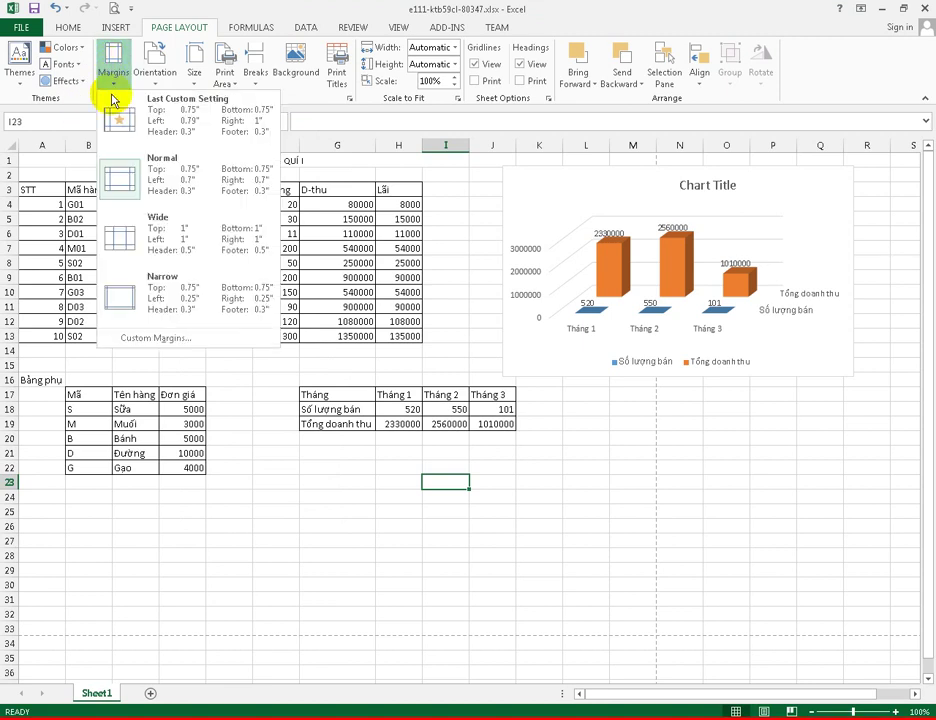
pyautogui.click(145, 339)
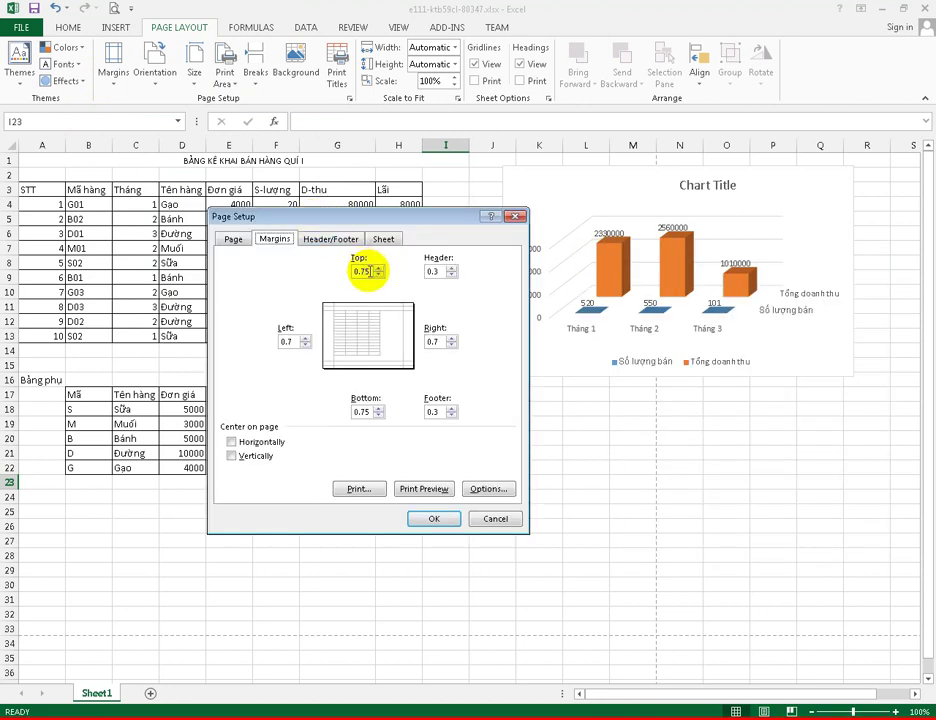
# - Change the top margin in Page Setup to 0.59 inches and confirm
pyautogui.doubleClick(355, 271)
pyautogui.click(289, 340)
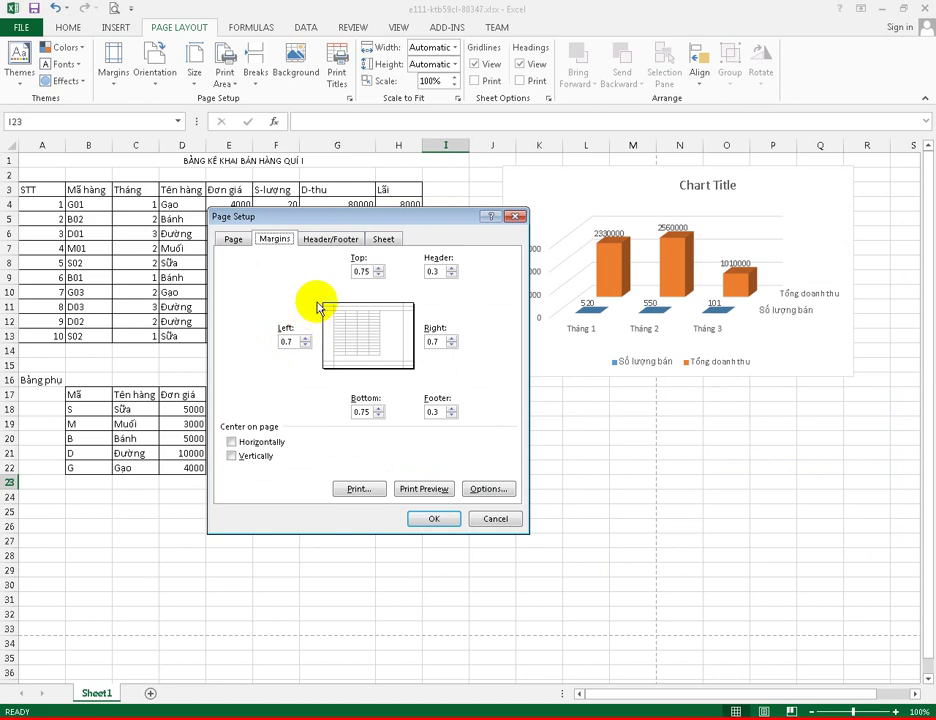
pyautogui.click(362, 271)
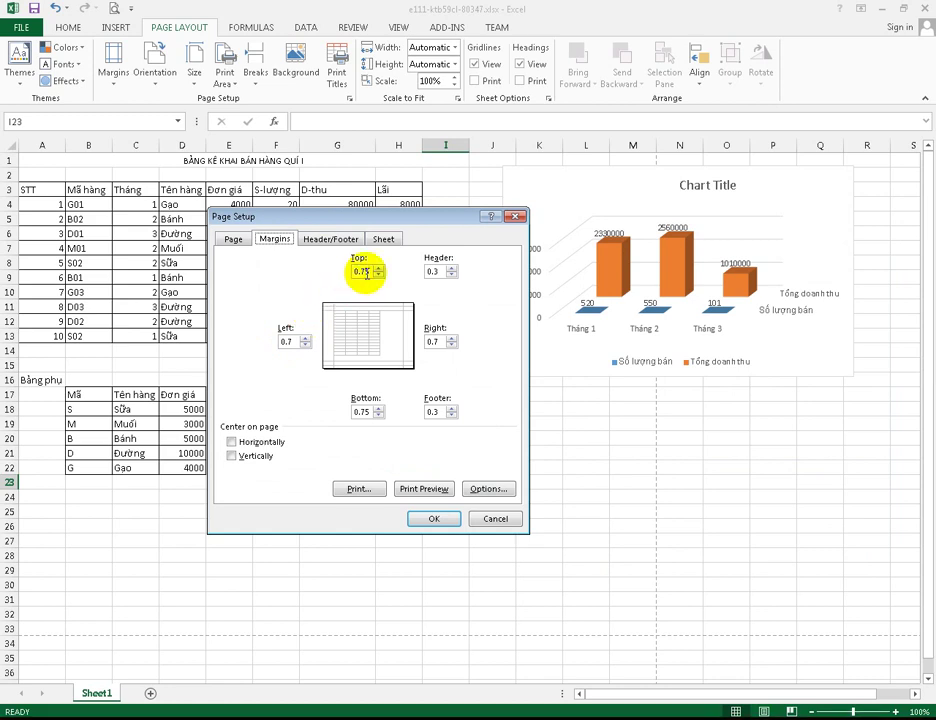
pyautogui.moveTo(366, 271); pyautogui.dragTo(332, 275)
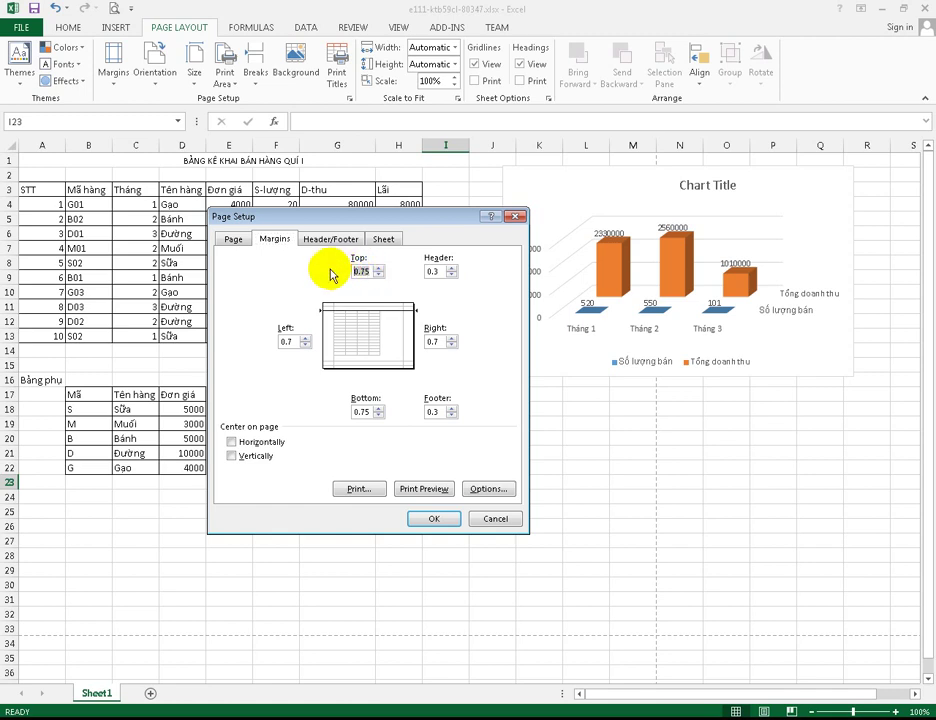
pyautogui.write('0.5')
pyautogui.press('Return')
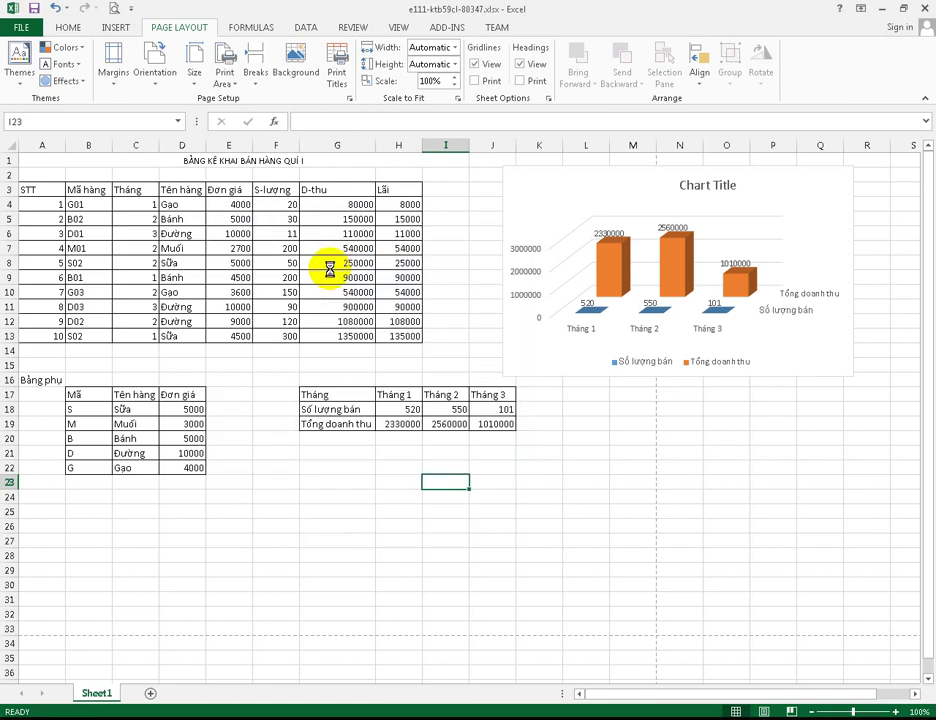
# - Set the left, right and bottom margins to 0.59 inches in Custom Margins and apply
pyautogui.click(117, 75)
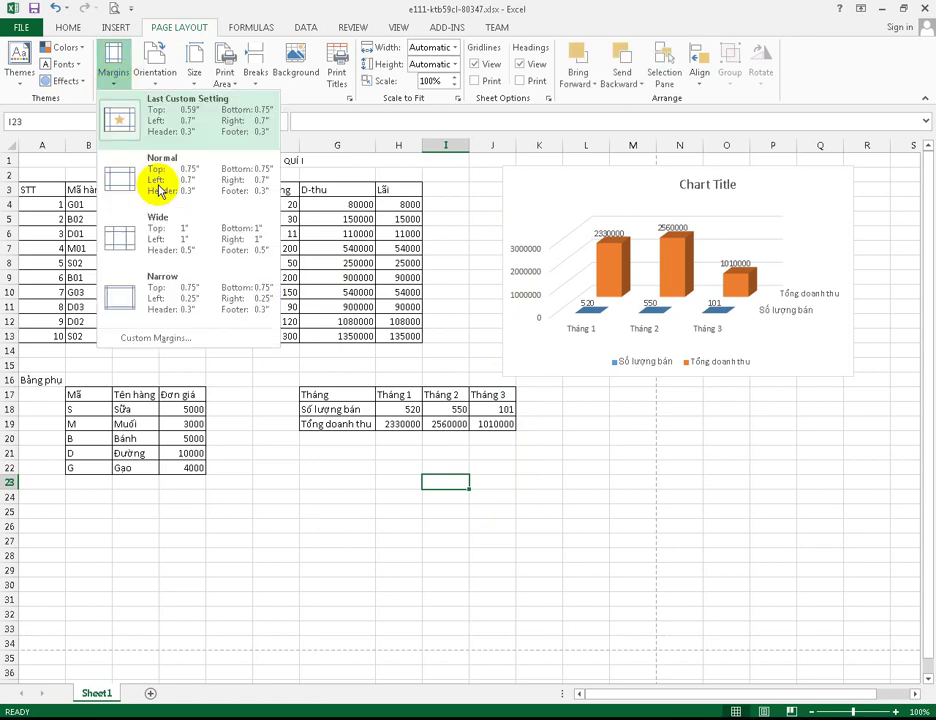
pyautogui.click(157, 338)
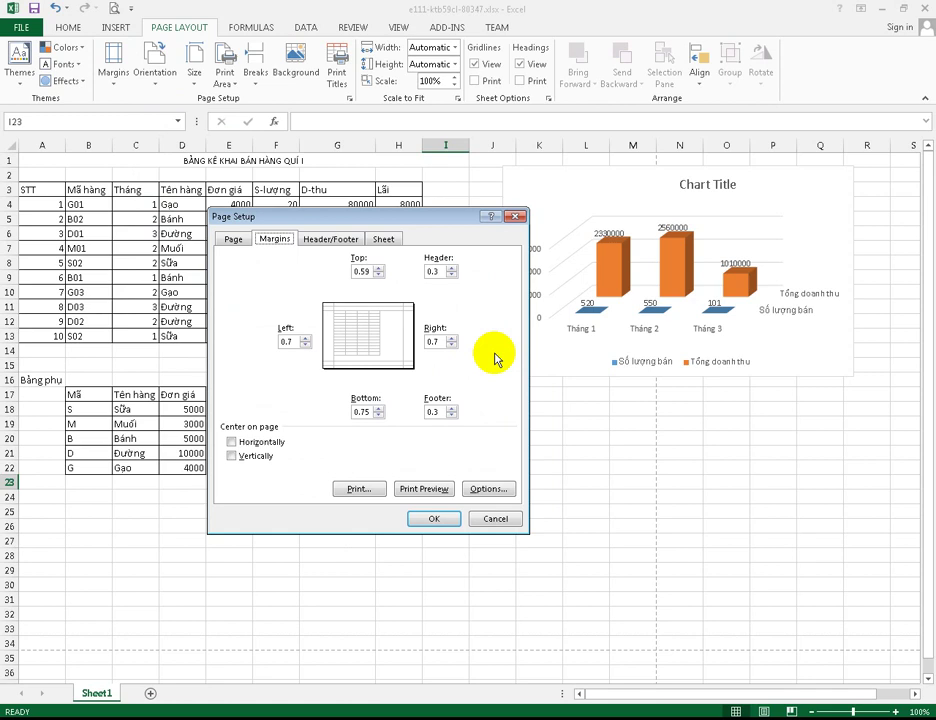
pyautogui.click(288, 342)
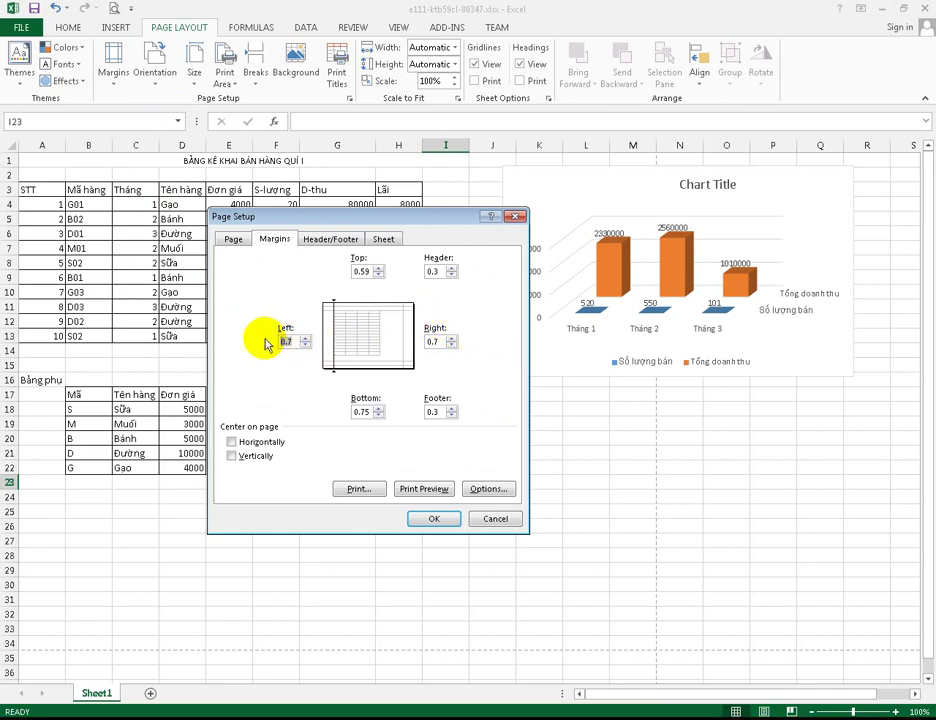
pyautogui.write('0.59')
pyautogui.click(434, 341)
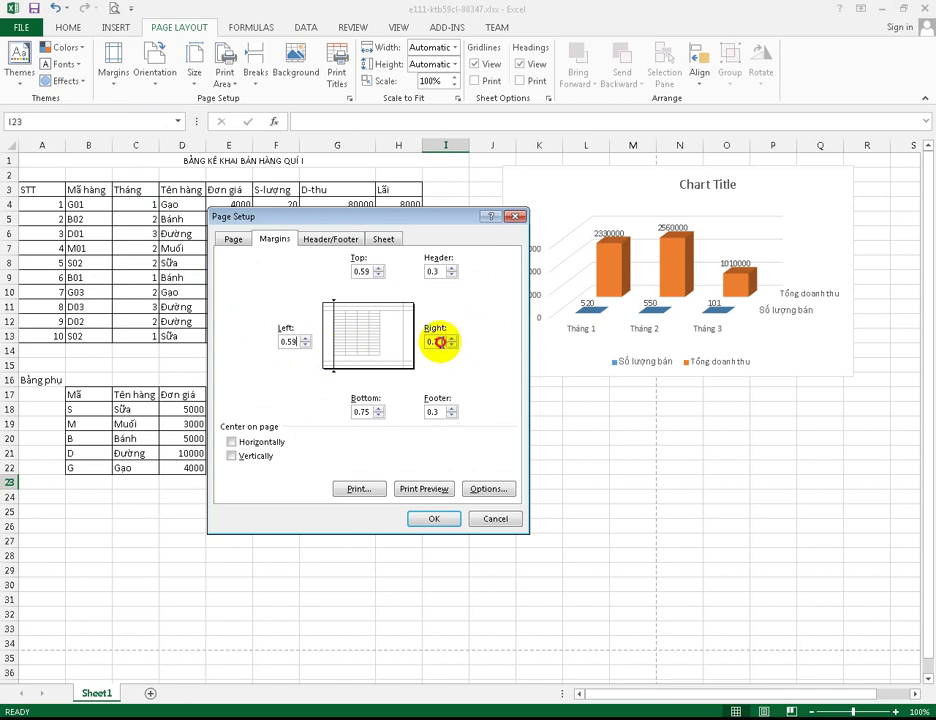
pyautogui.write('0.59')
pyautogui.click(360, 411)
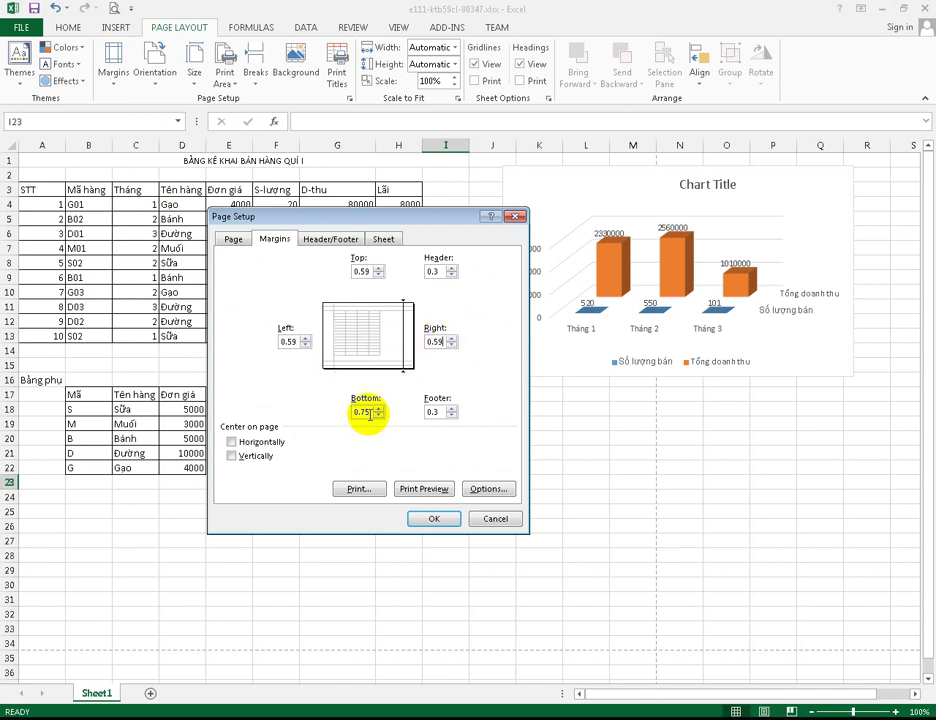
pyautogui.write('0.59')
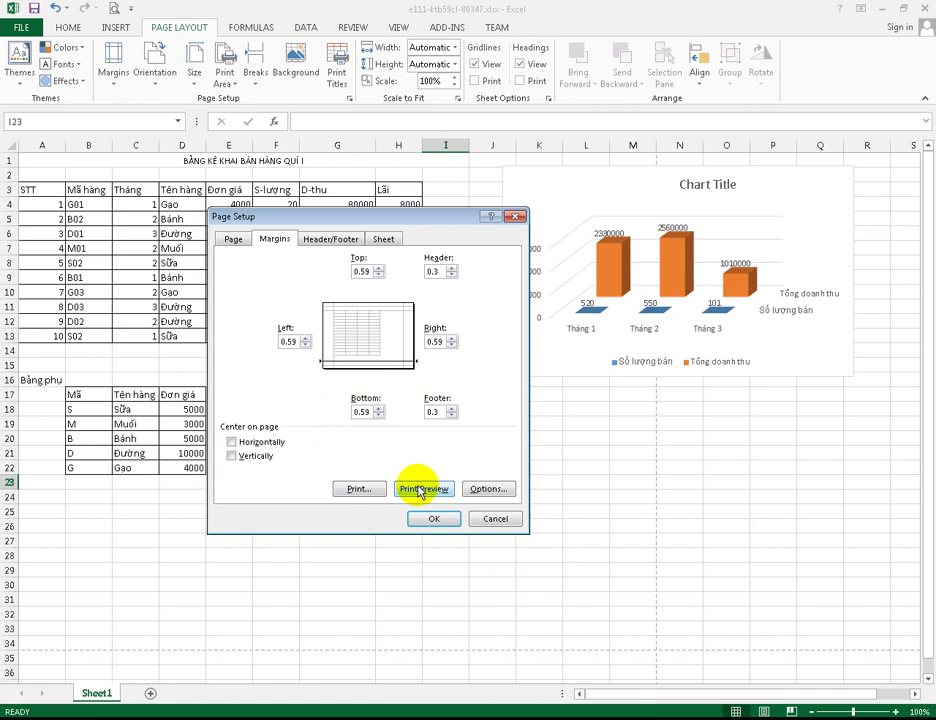
pyautogui.click(436, 518)
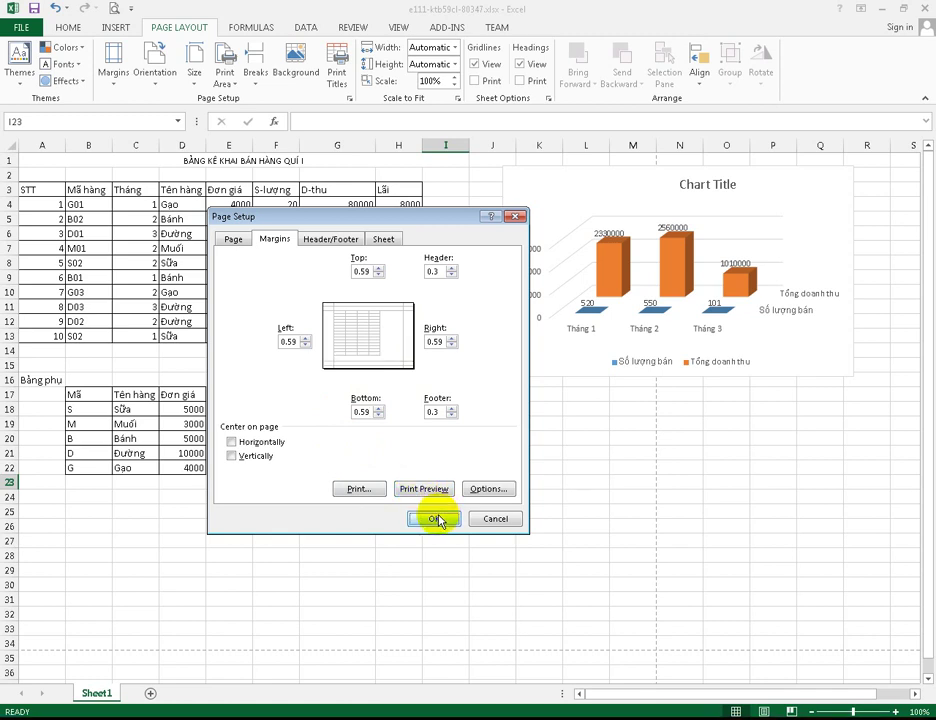
# - Check the saved margins, then set the header and footer margins to 0.79 inches in Custom Margins
pyautogui.click(113, 86)
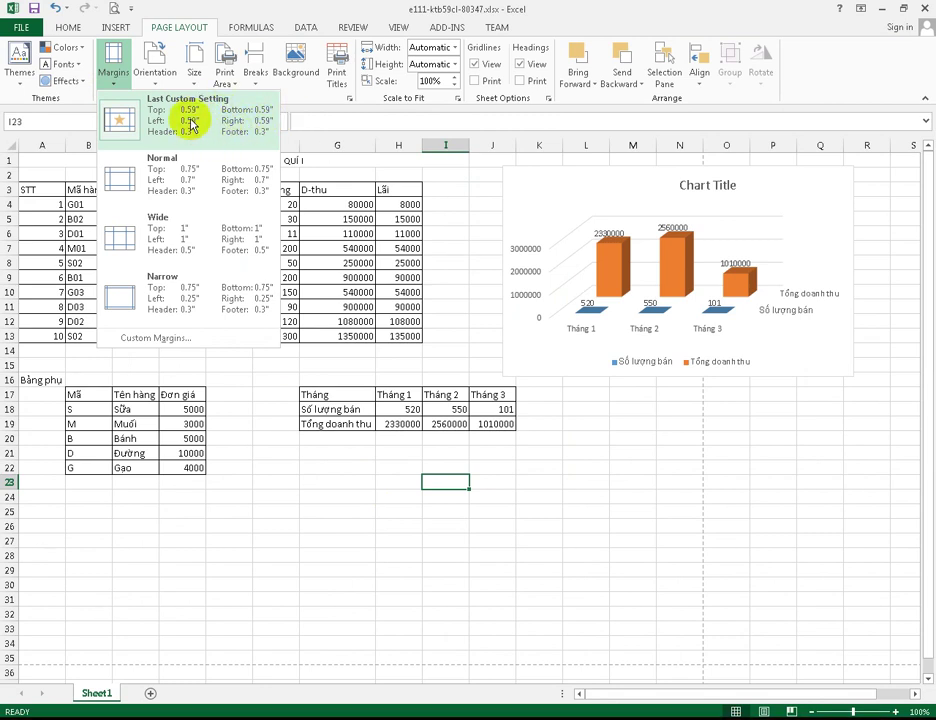
pyautogui.click(289, 20)
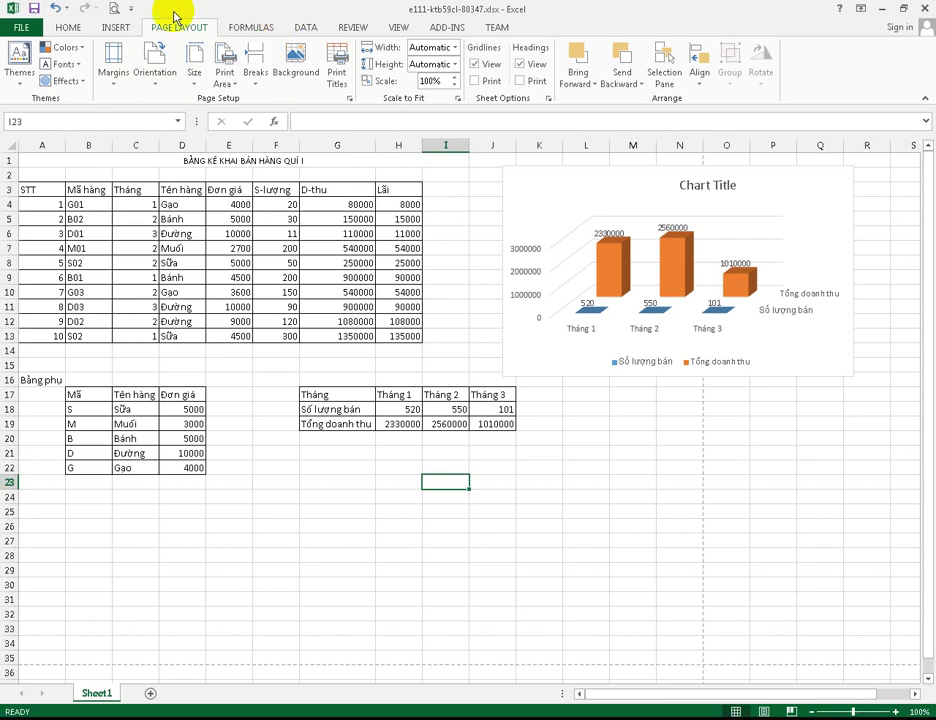
pyautogui.click(114, 72)
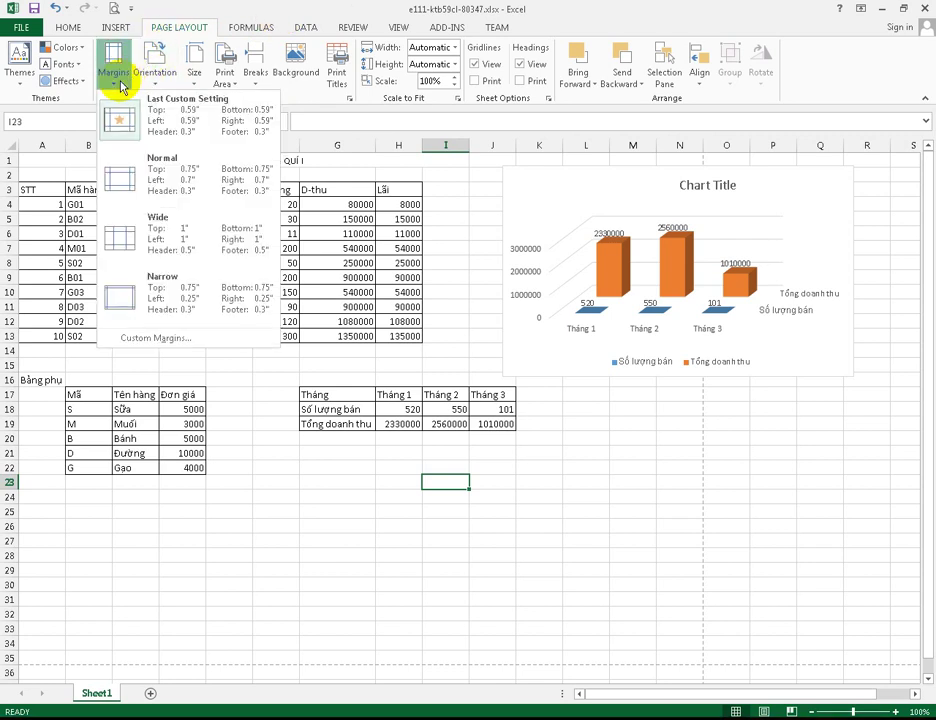
pyautogui.click(149, 339)
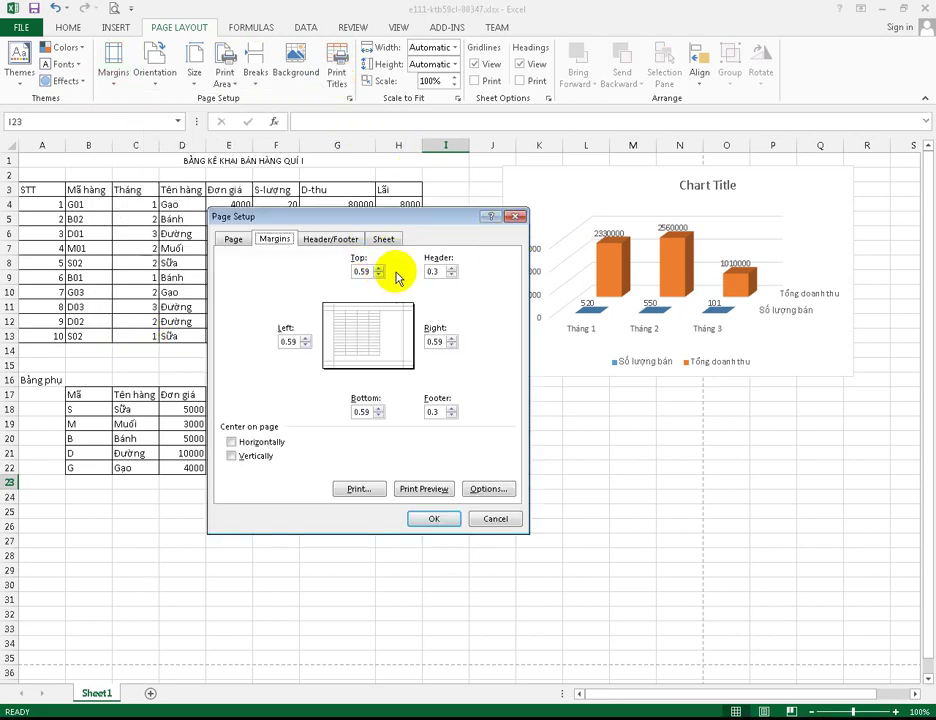
pyautogui.doubleClick(440, 271)
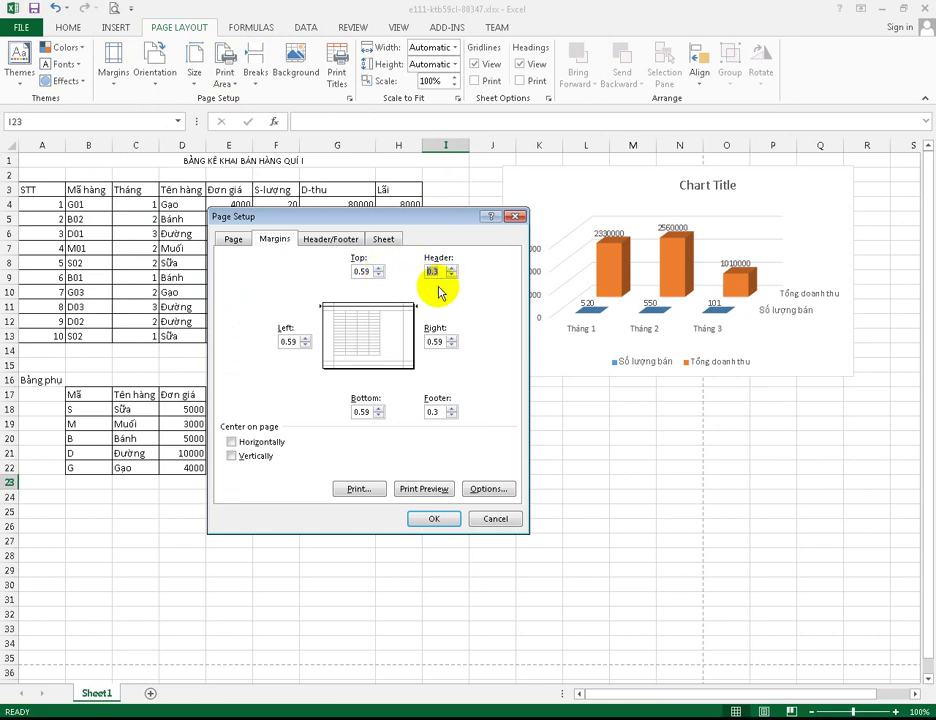
pyautogui.write('0.79')
pyautogui.click(432, 413)
pyautogui.doubleClick(432, 412)
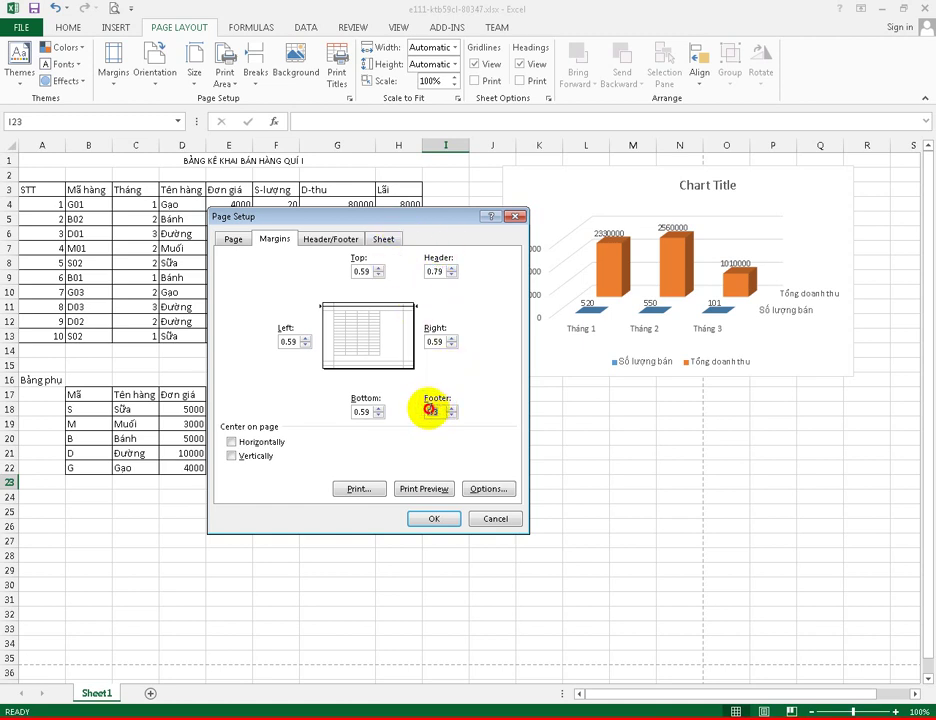
pyautogui.write('0.5')
pyautogui.write('9')
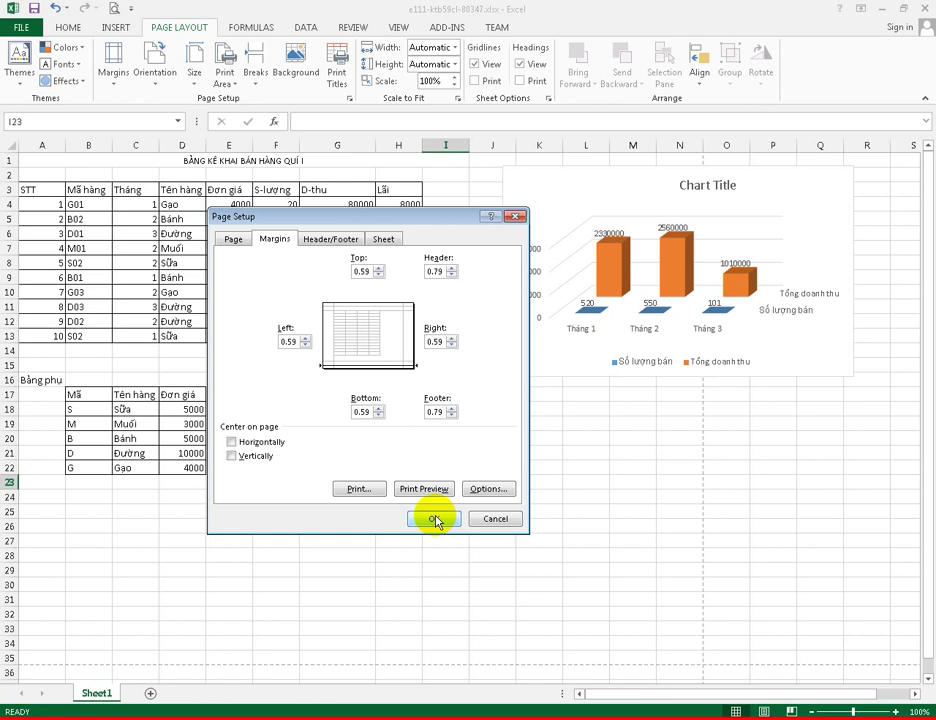
# - Center the report horizontally and vertically, apply the page setup, and view it in Page Layout
pyautogui.click(232, 443)
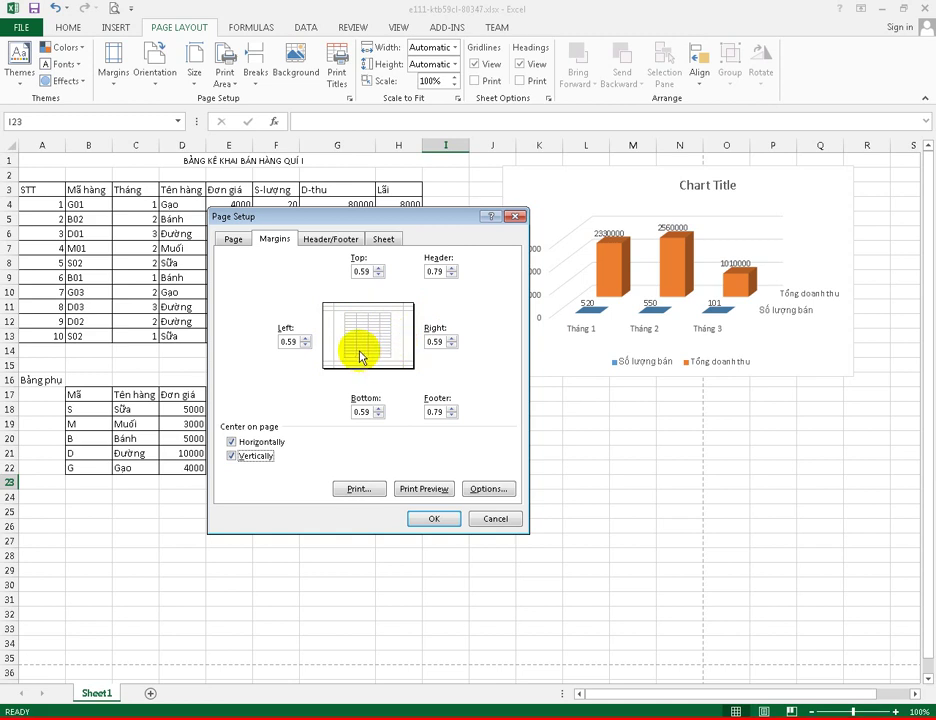
pyautogui.click(229, 453)
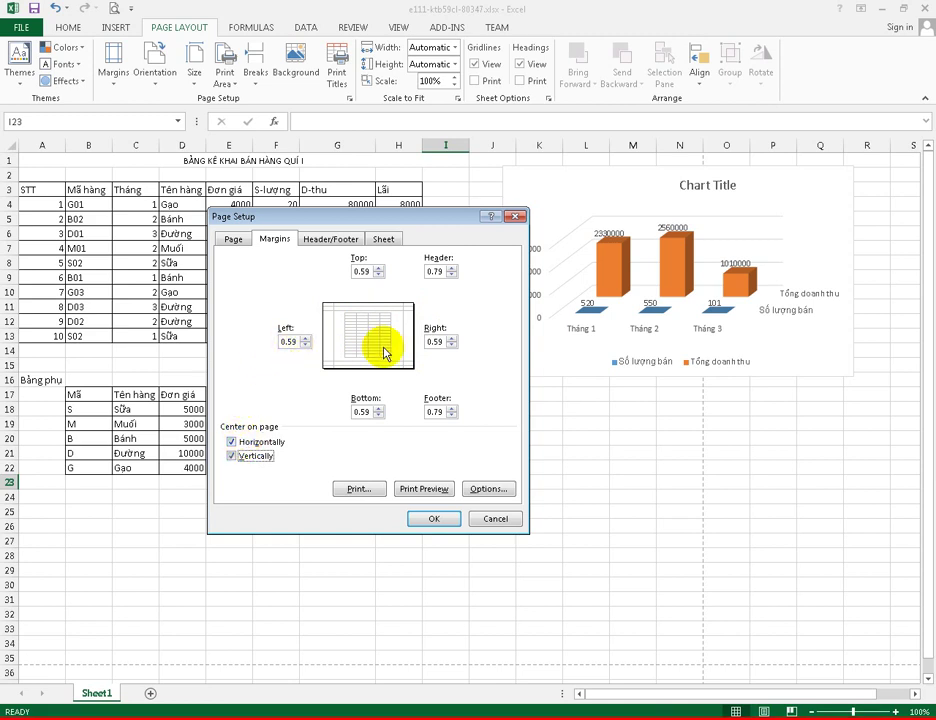
pyautogui.click(420, 519)
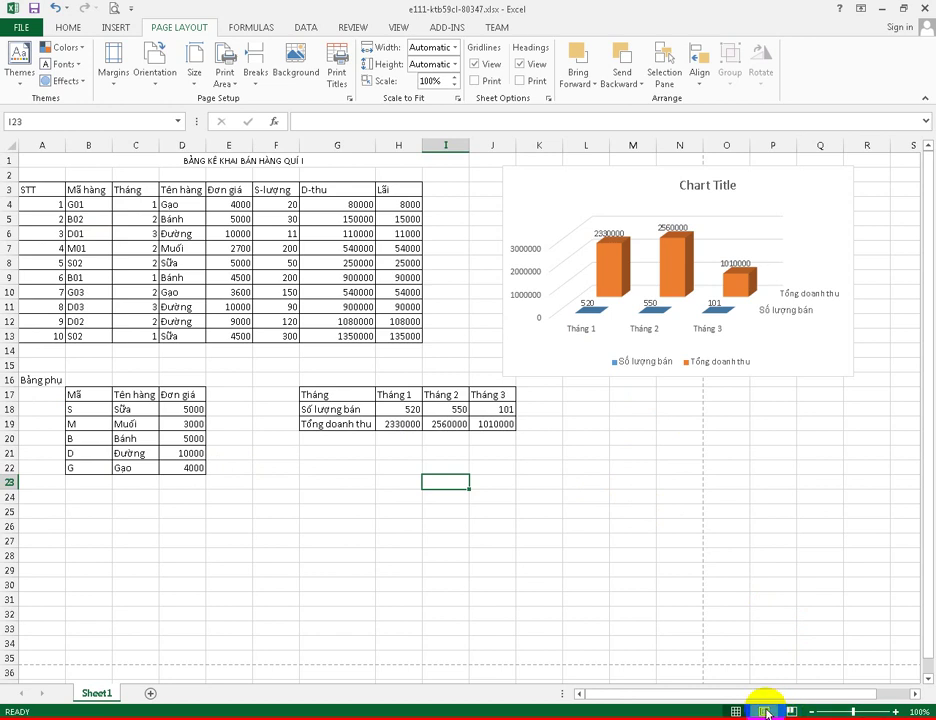
pyautogui.click(767, 712)
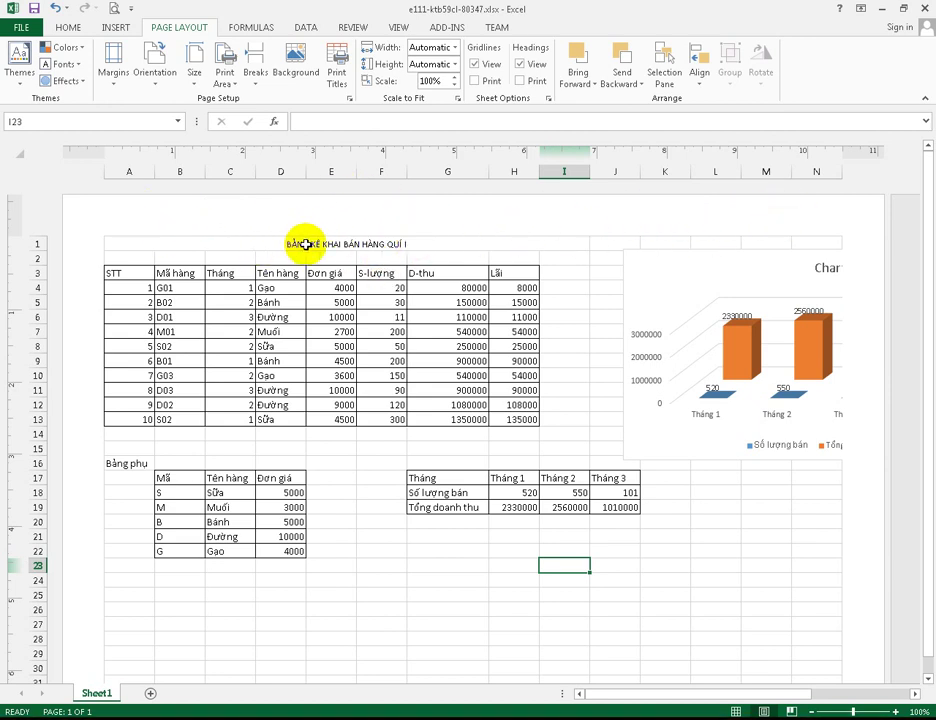
pyautogui.moveTo(928, 224)
pyautogui.moveTo(928, 224); pyautogui.dragTo(926, 320)
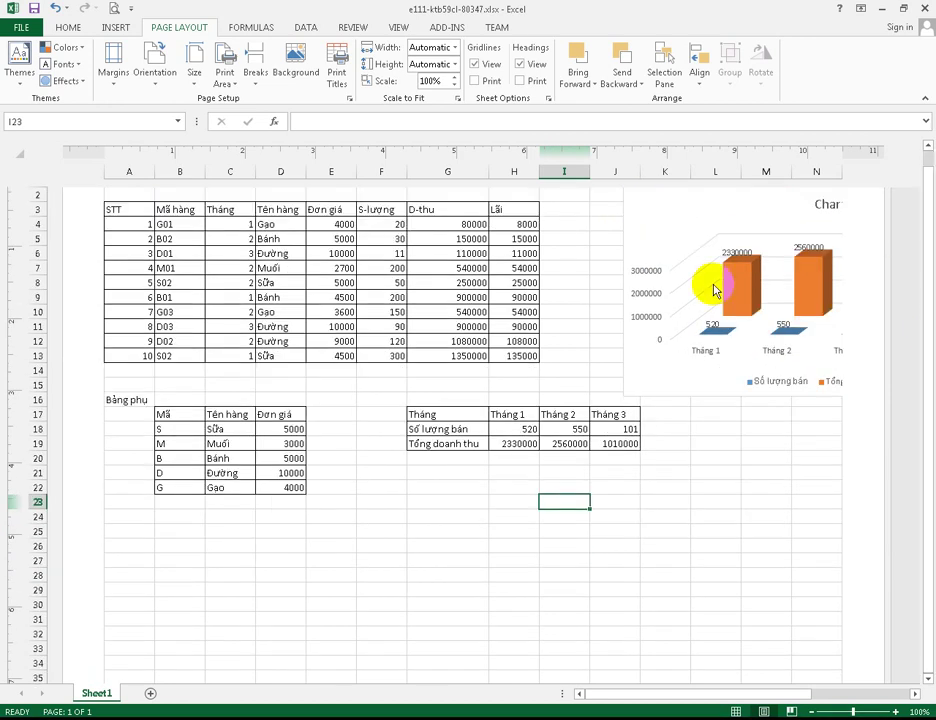
pyautogui.scroll(-1, 456, 440)
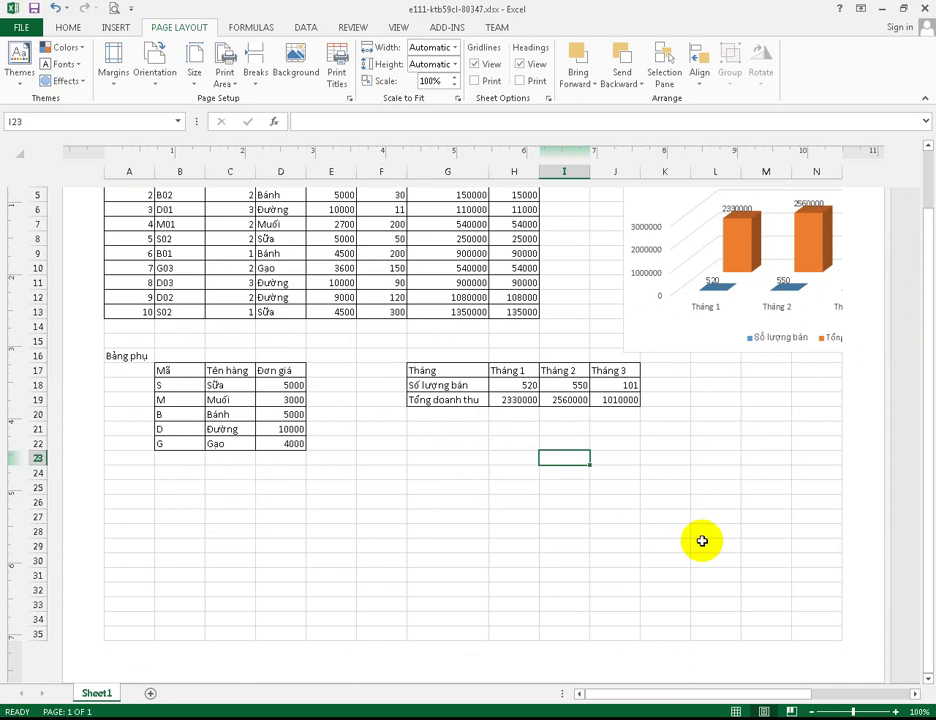
pyautogui.scroll(-3, 402, 543)
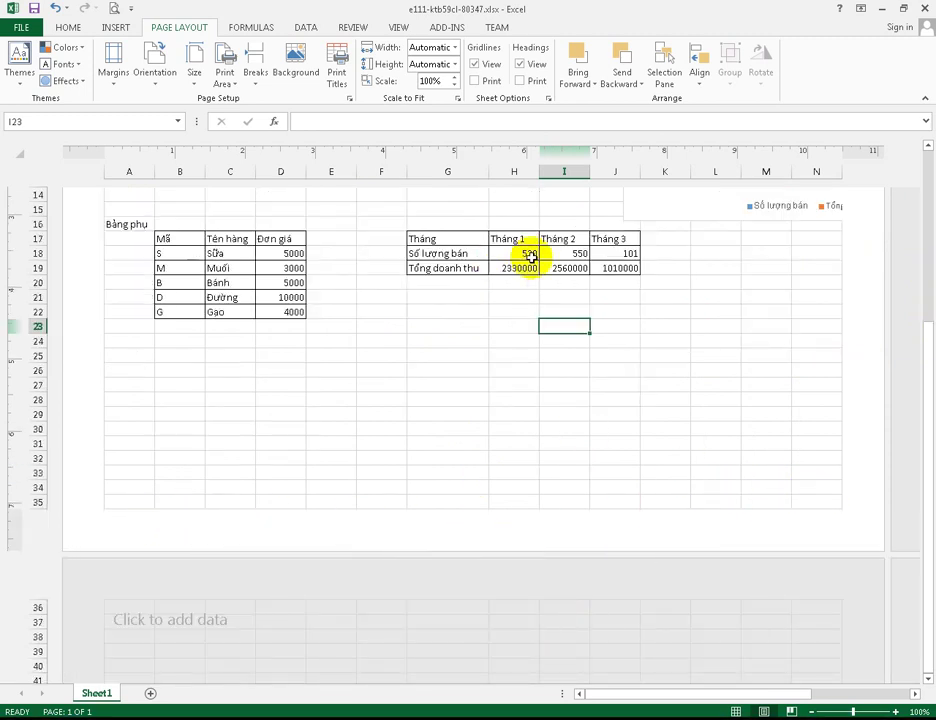
pyautogui.click(340, 62)
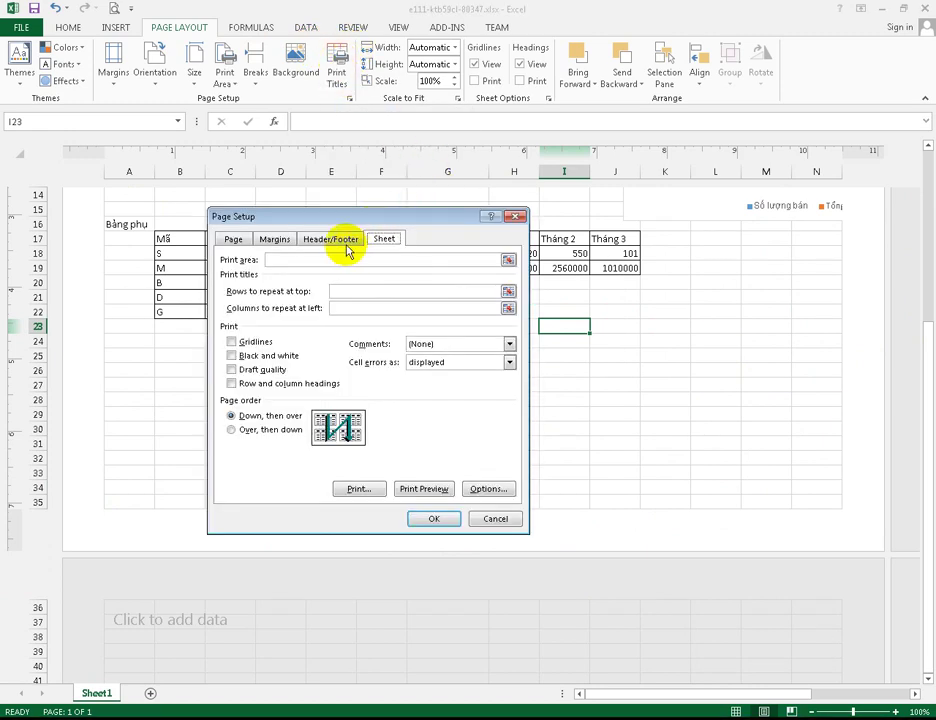
# - Add a custom header reading 'bài thi tin học văn phòng' in the center section
pyautogui.click(346, 244)
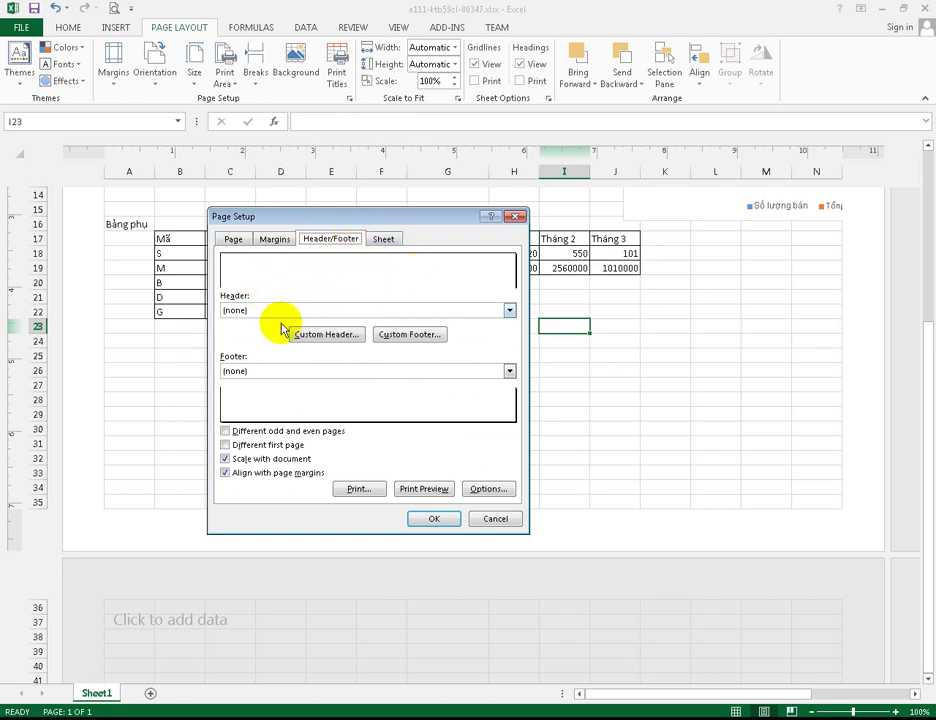
pyautogui.click(343, 336)
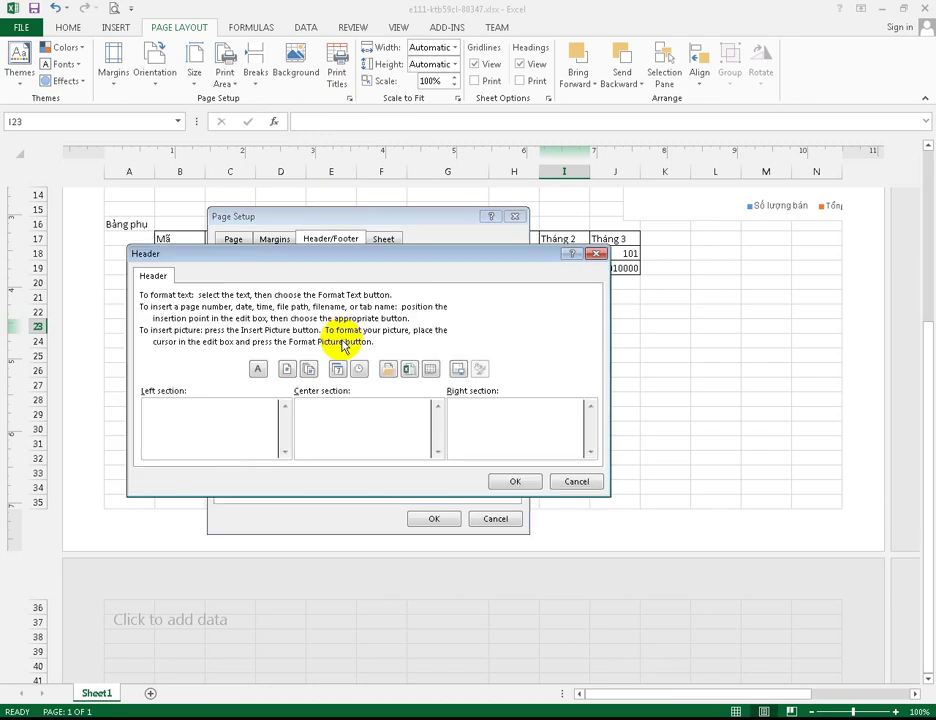
pyautogui.click(188, 398)
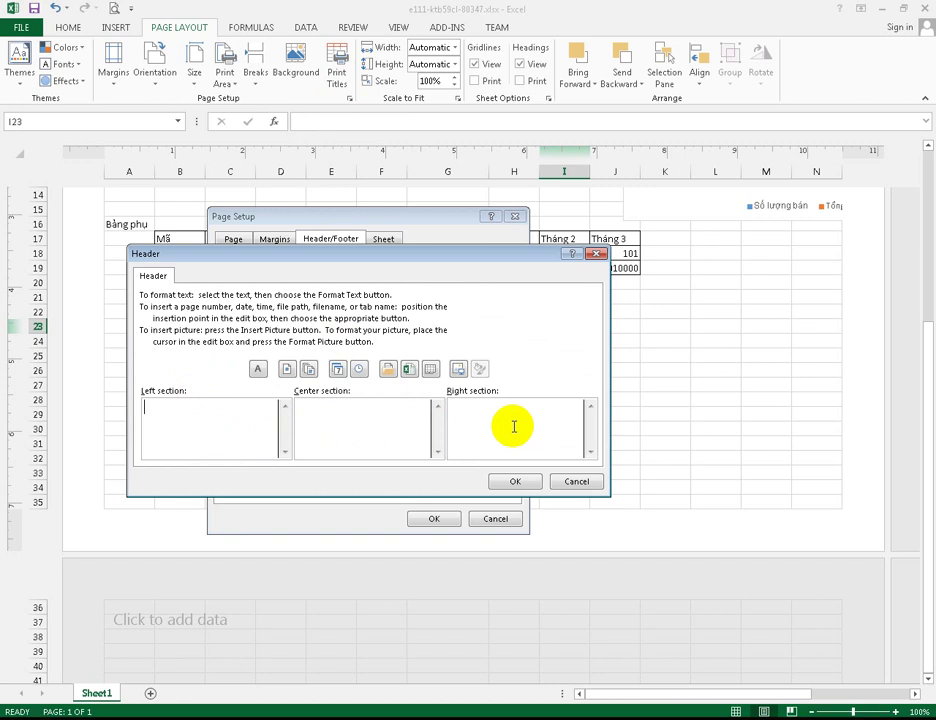
pyautogui.click(409, 422)
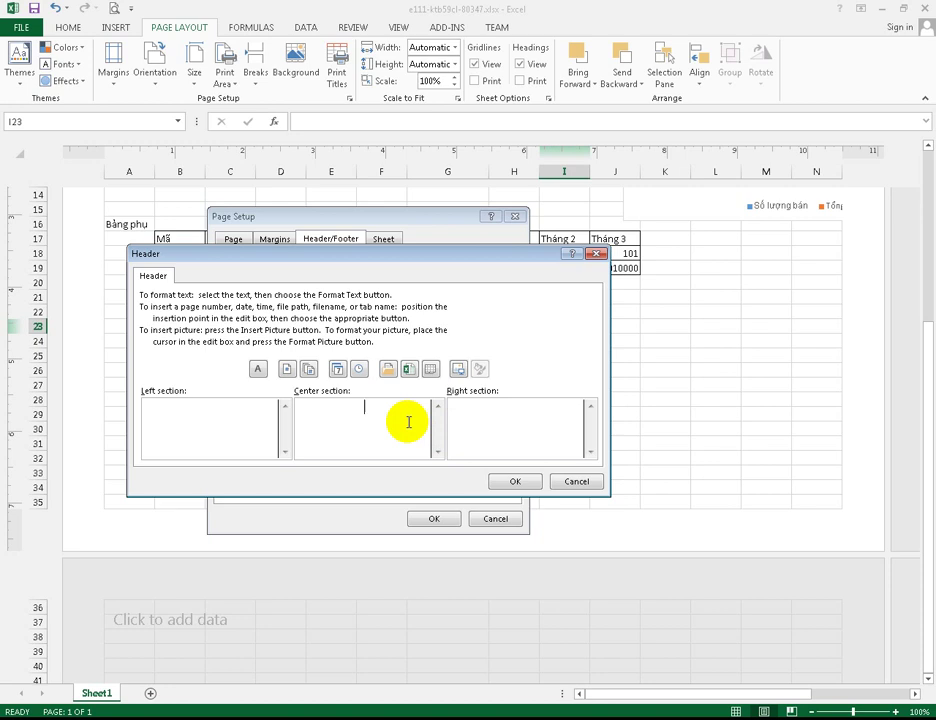
pyautogui.write('b')
pyautogui.write('thi tin học')
pyautogui.write(' văn phòng')
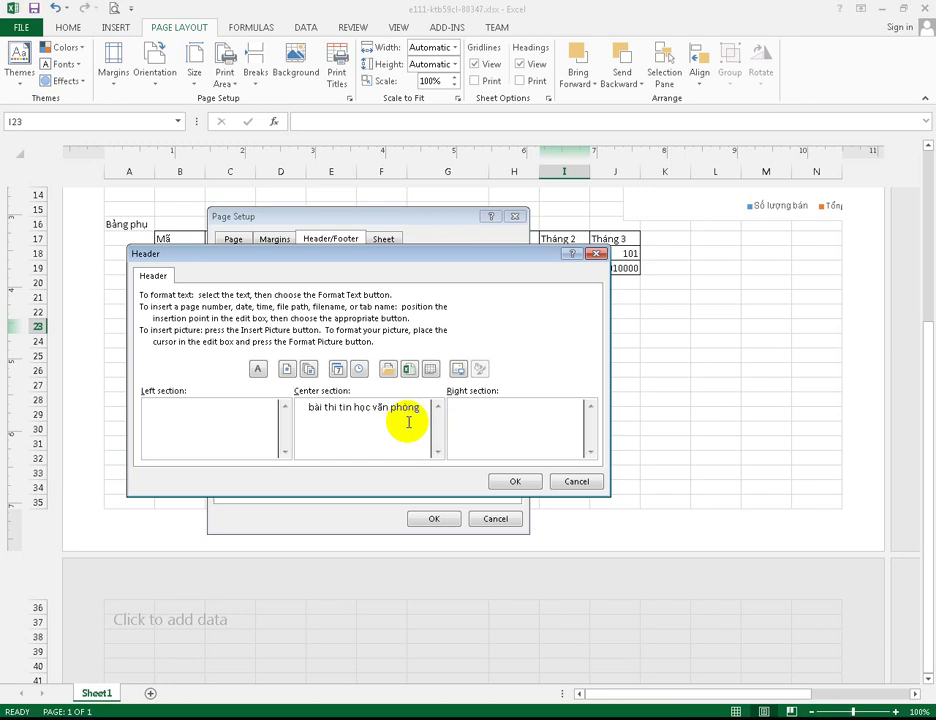
pyautogui.click(530, 483)
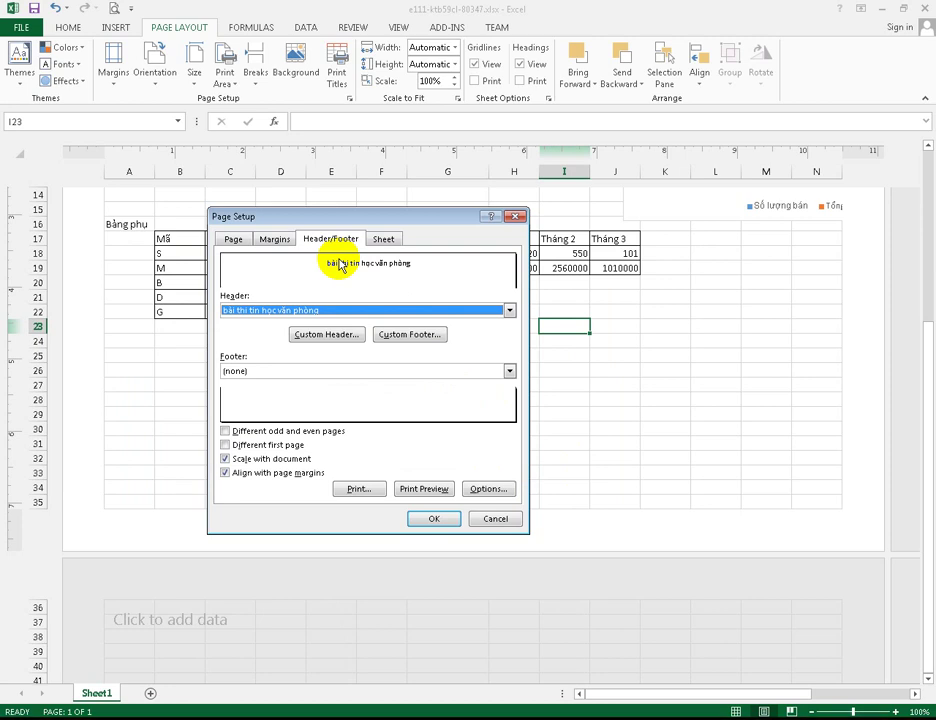
# - Open the Custom Footer editor and place the cursor in its right section
pyautogui.click(408, 338)
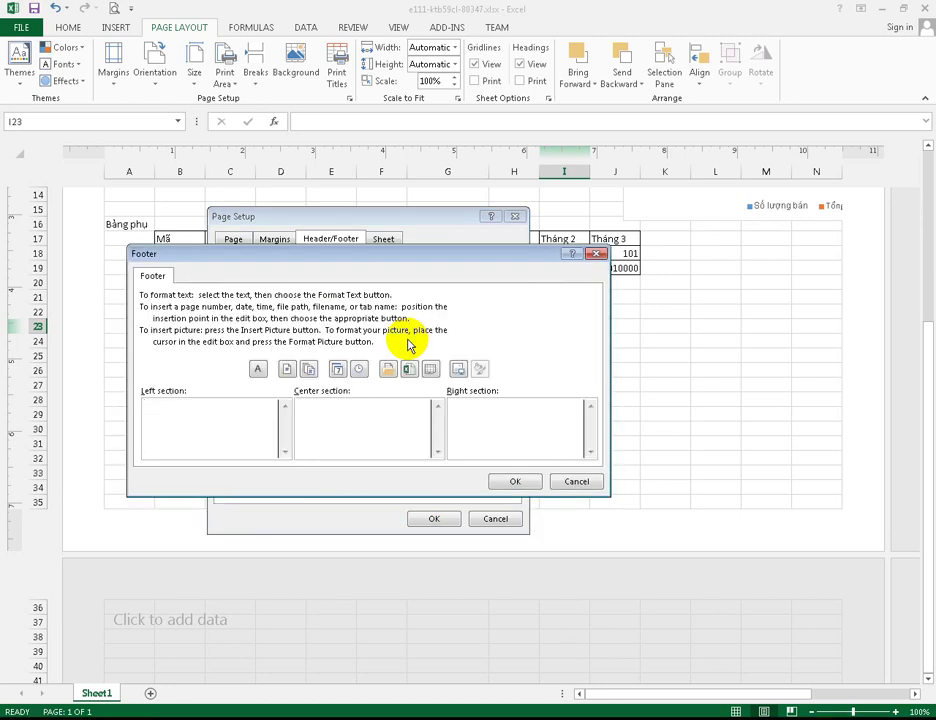
pyautogui.click(520, 433)
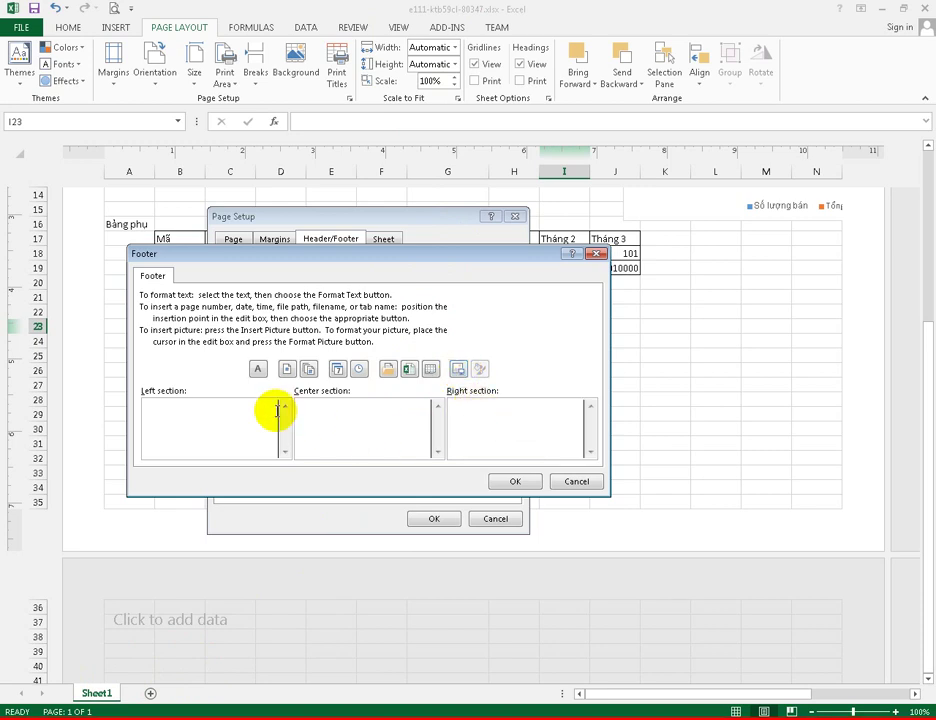
# - Build the footer with the sheet name &[Tab] centred and the page number &[Page] on the right
pyautogui.click(258, 372)
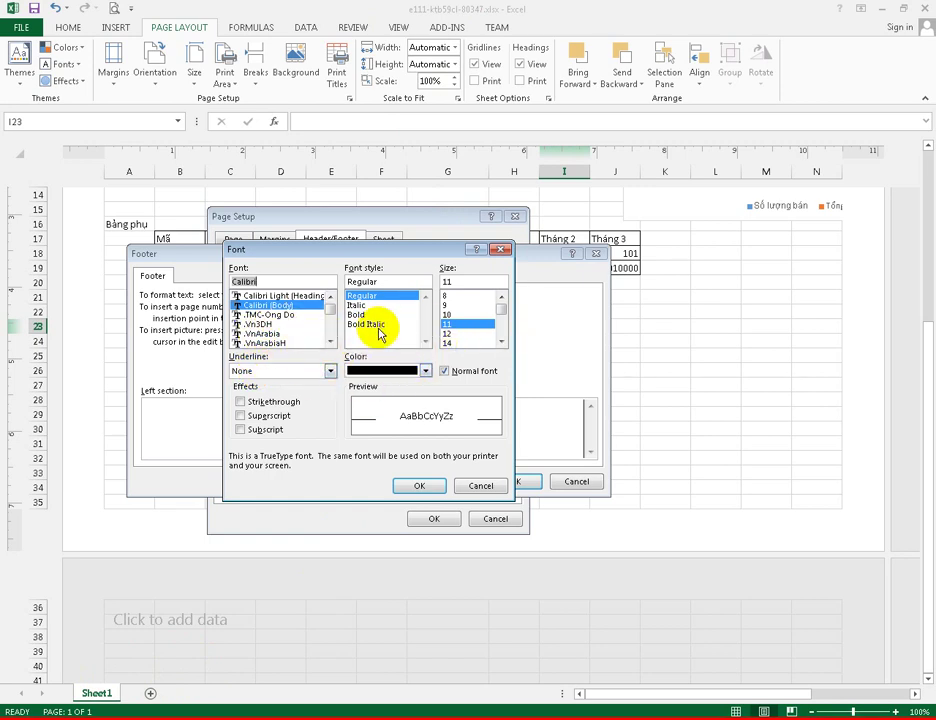
pyautogui.click(420, 486)
pyautogui.click(503, 411)
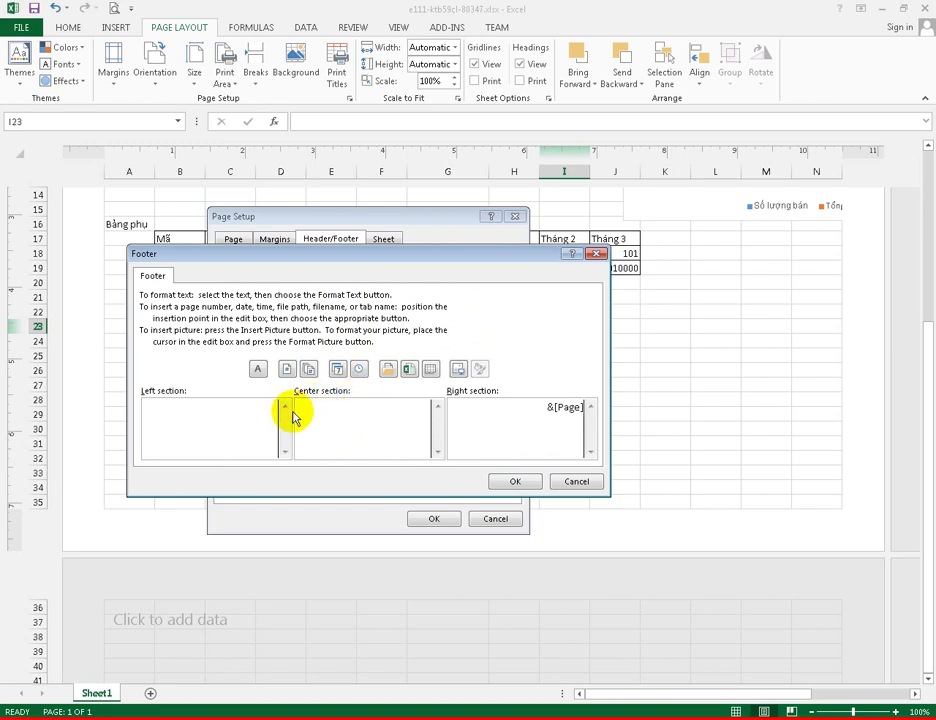
pyautogui.click(334, 425)
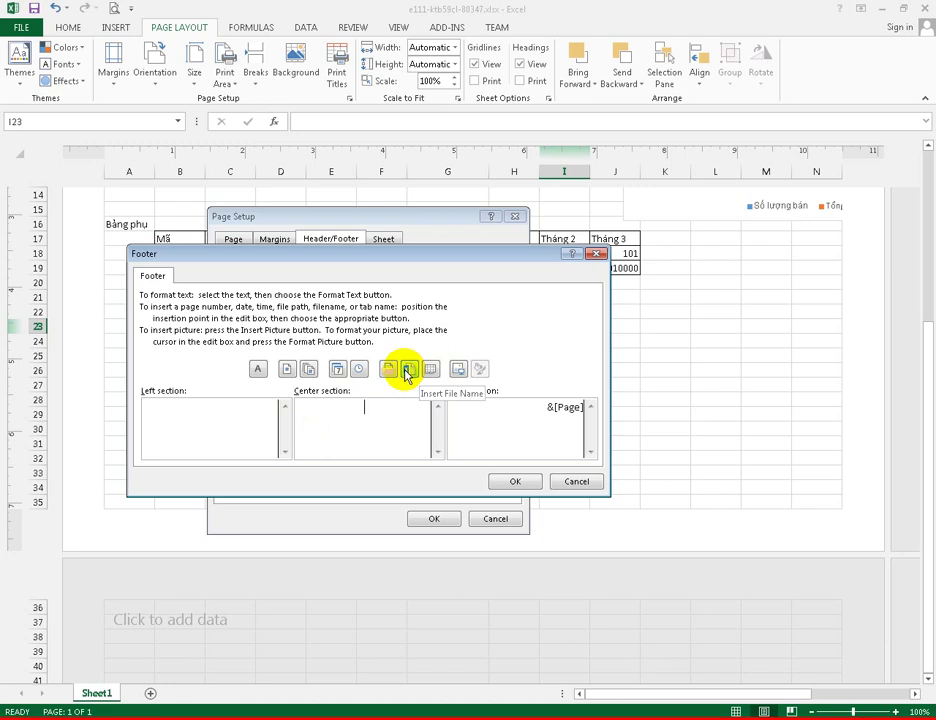
pyautogui.click(428, 371)
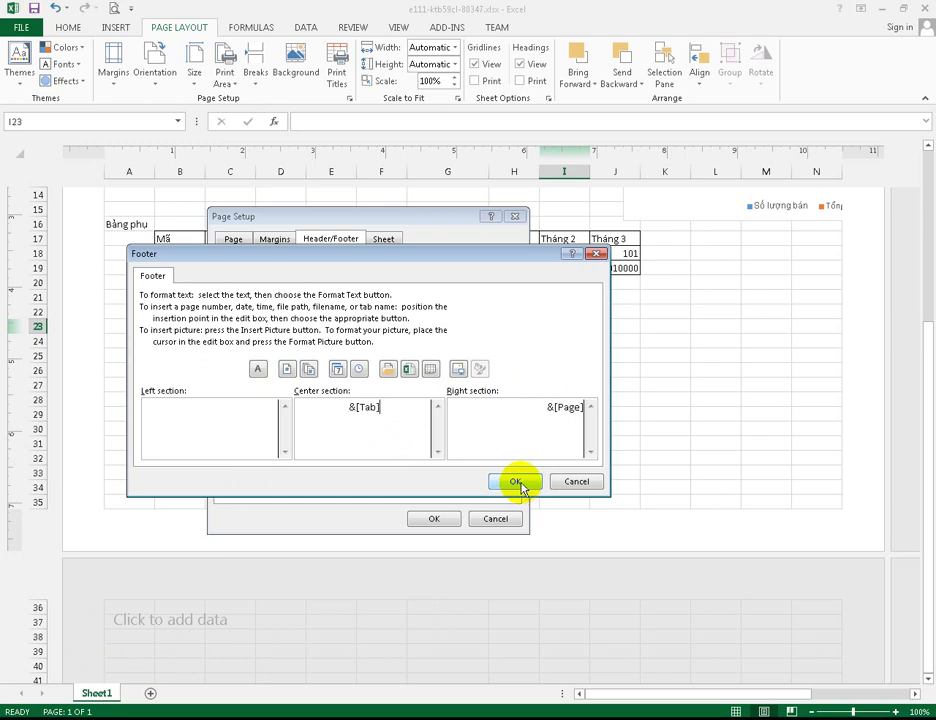
pyautogui.click(515, 482)
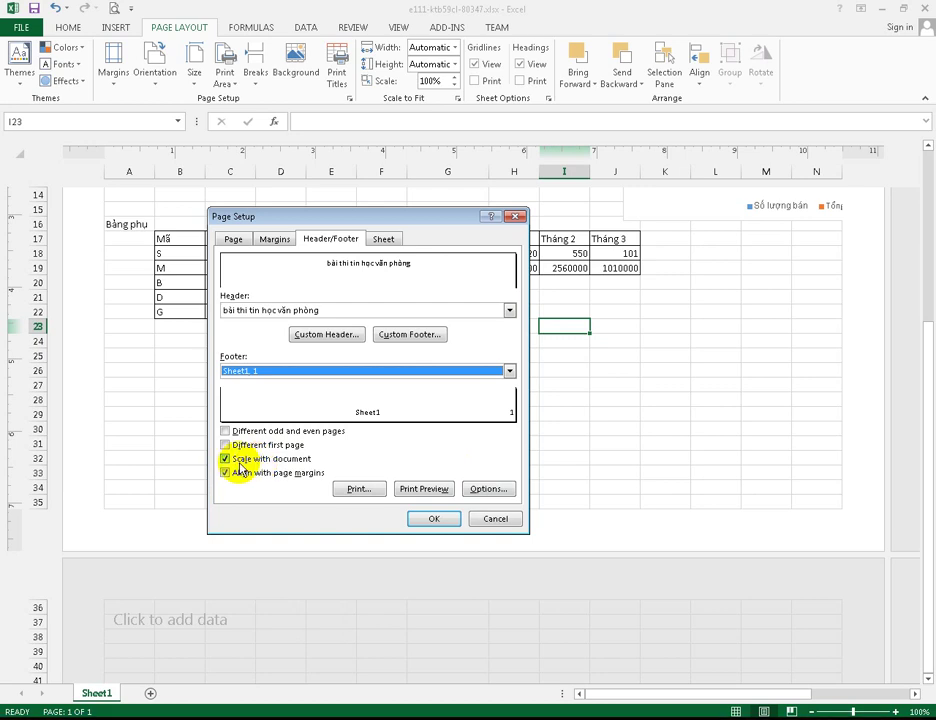
pyautogui.click(243, 459)
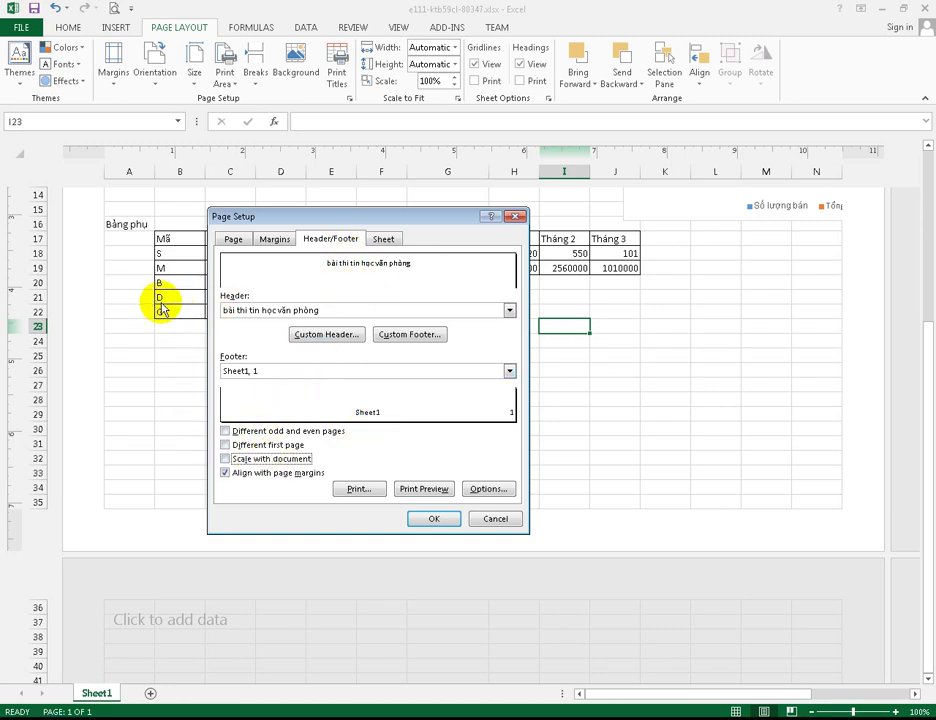
pyautogui.click(226, 460)
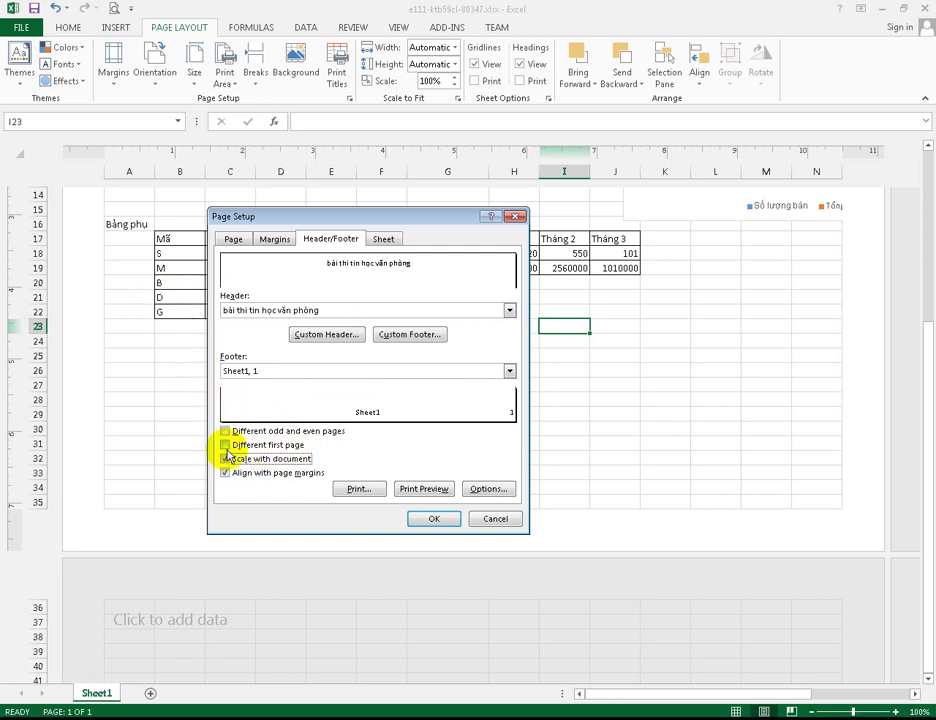
pyautogui.click(432, 492)
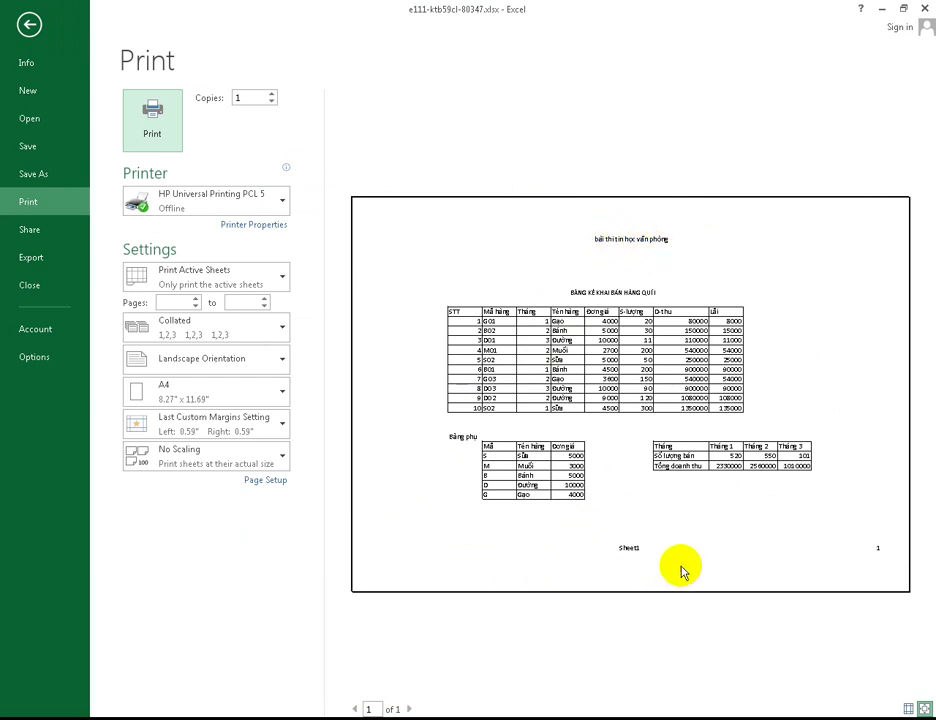
# - Preview the page with its new header and footer, then return to the sheet's footer area
pyautogui.click(40, 65)
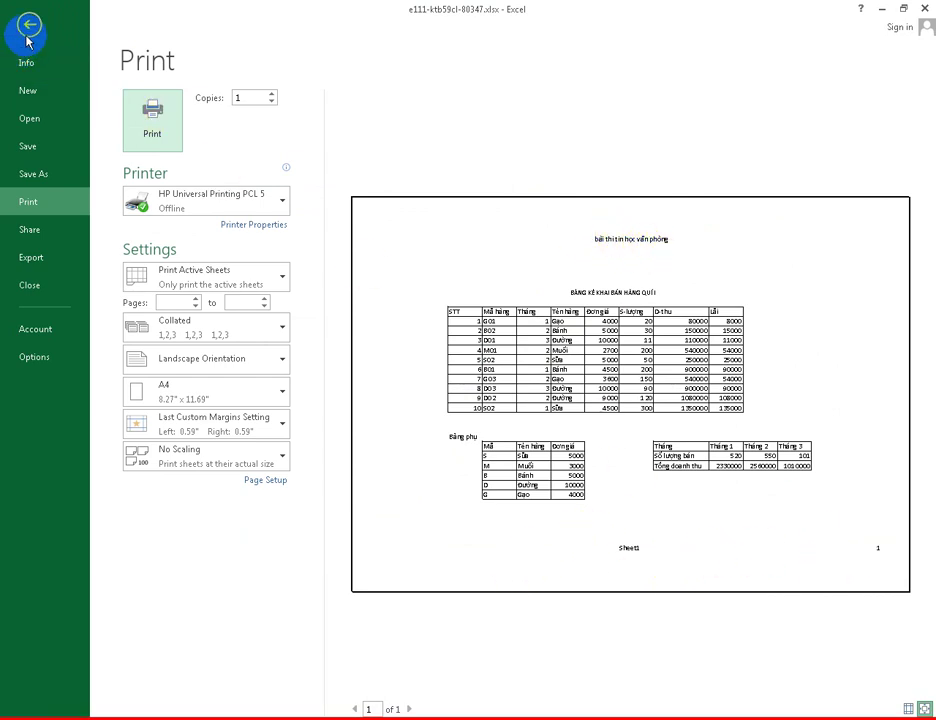
pyautogui.click(29, 23)
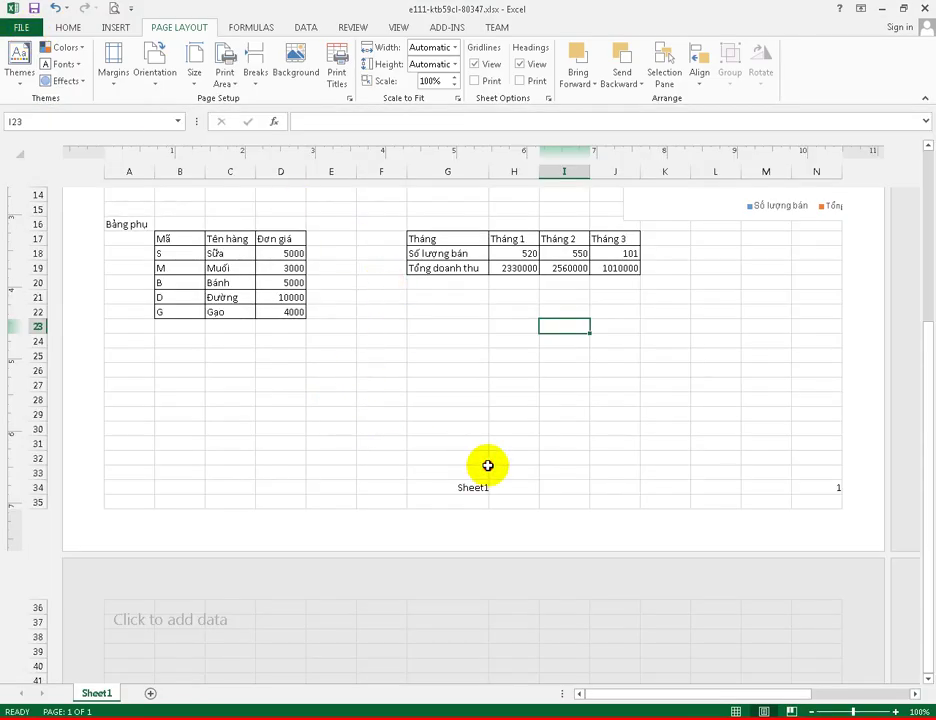
pyautogui.moveTo(470, 472); pyautogui.dragTo(470, 458)
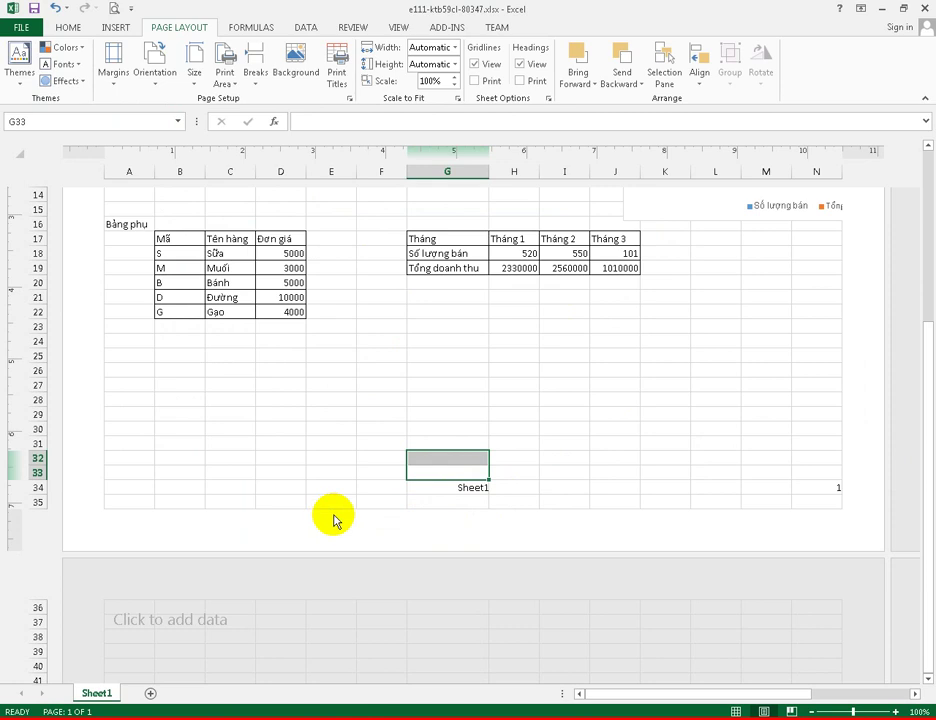
pyautogui.click(452, 487)
pyautogui.moveTo(924, 360); pyautogui.dragTo(927, 172)
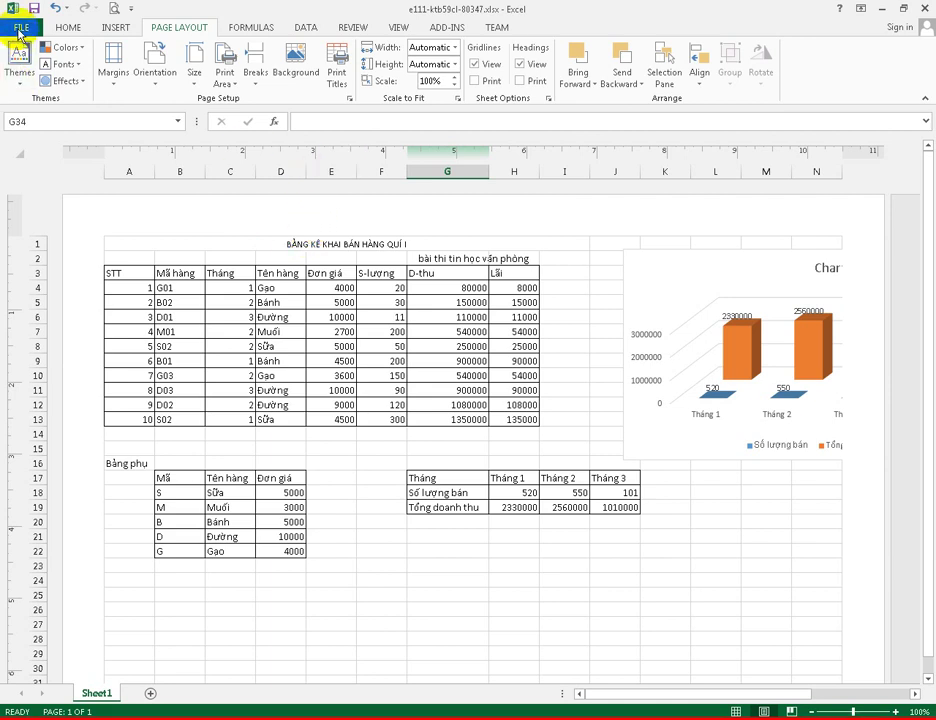
# - In print preview with margins shown, raise the bottom margin and lower the top margin below the header
pyautogui.click(19, 28)
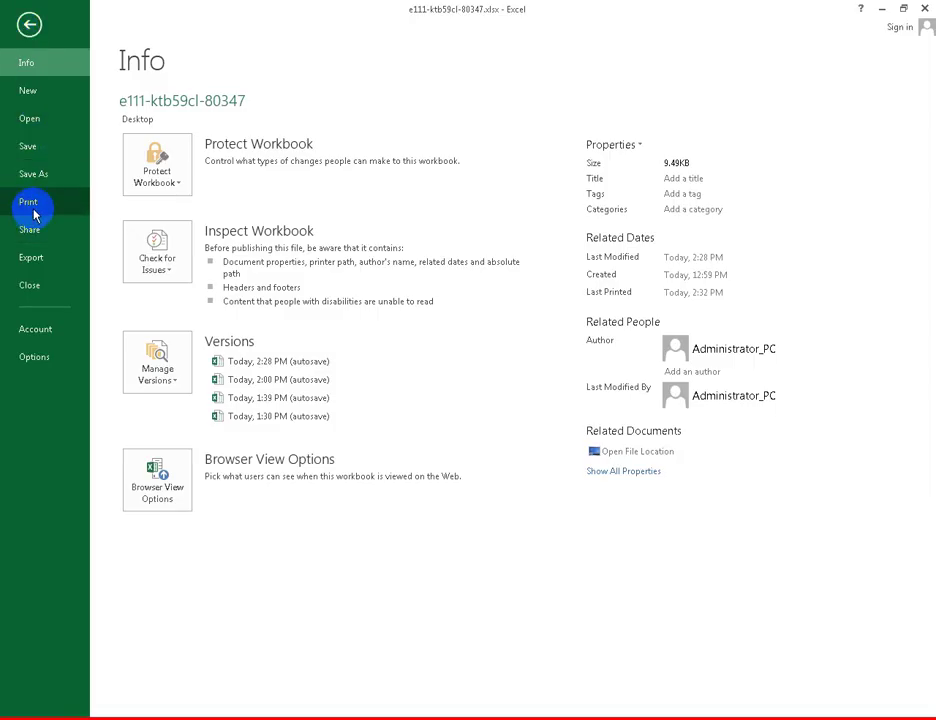
pyautogui.click(30, 203)
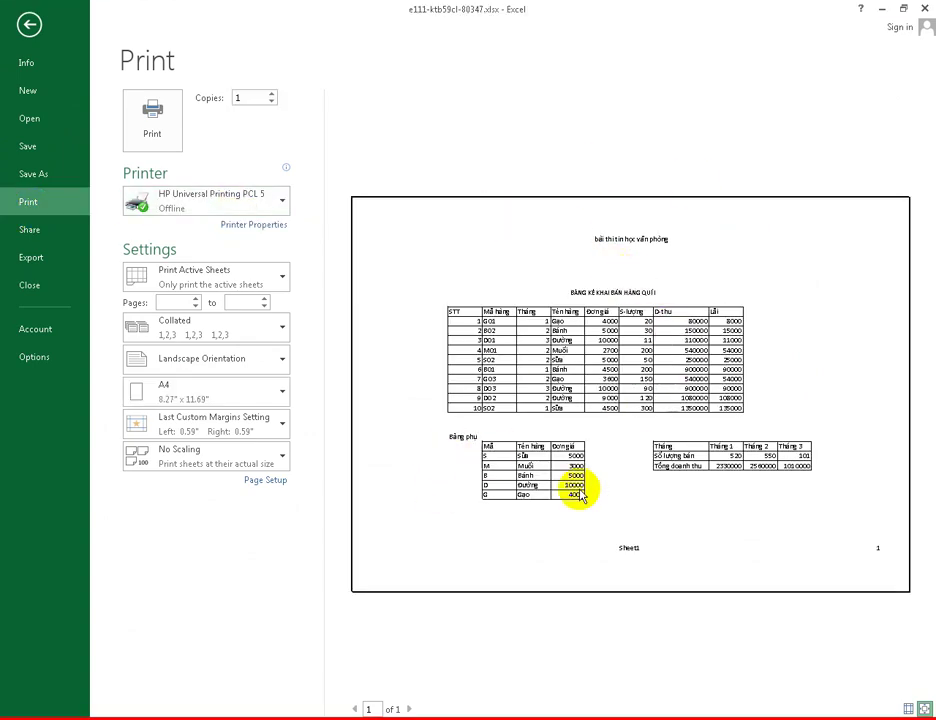
pyautogui.click(907, 708)
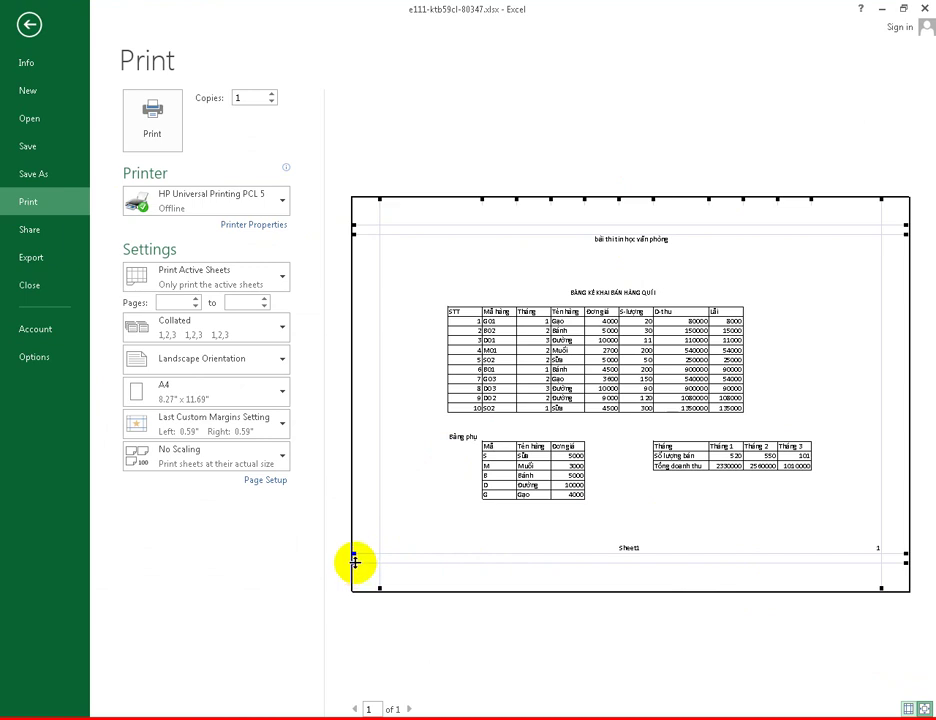
pyautogui.moveTo(354, 563); pyautogui.dragTo(364, 543)
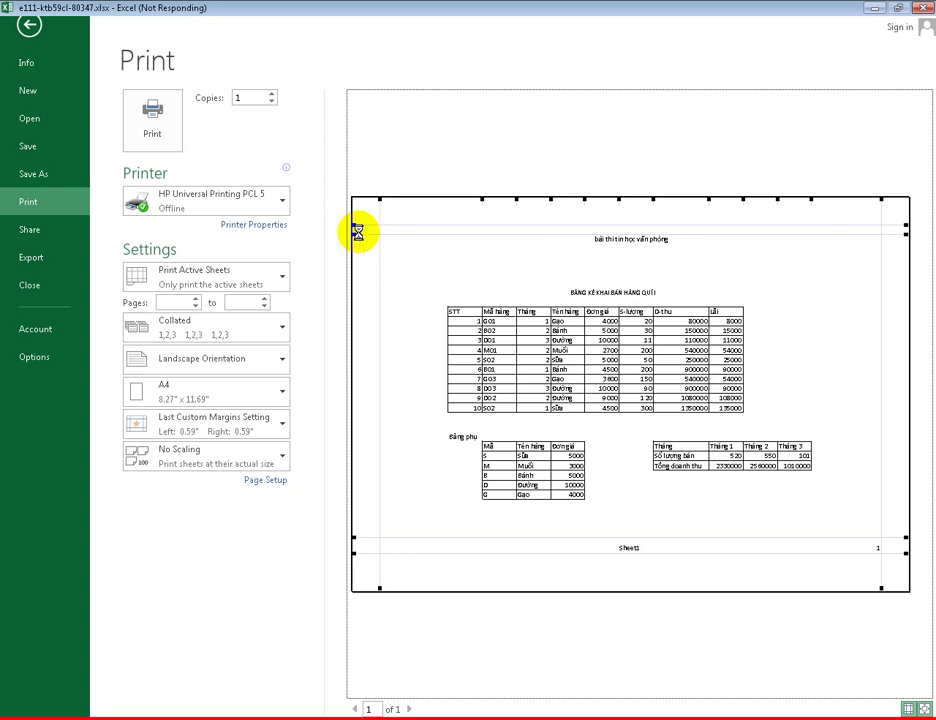
pyautogui.moveTo(357, 230); pyautogui.dragTo(356, 258)
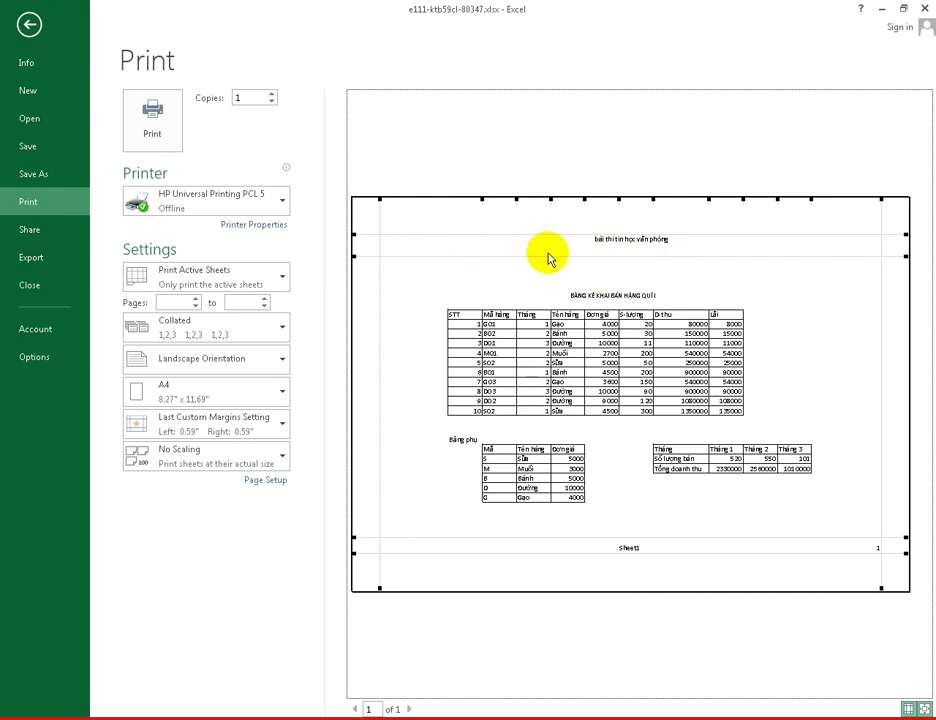
pyautogui.click(30, 41)
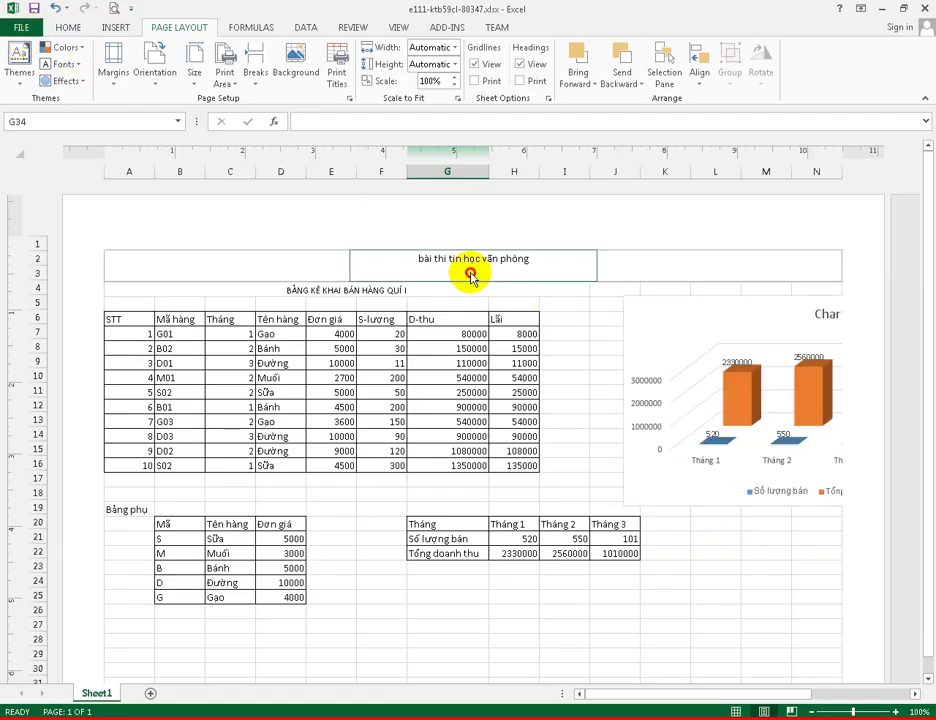
# - Inspect the left, centre and right sections of the page header, then leave header editing
pyautogui.click(209, 245)
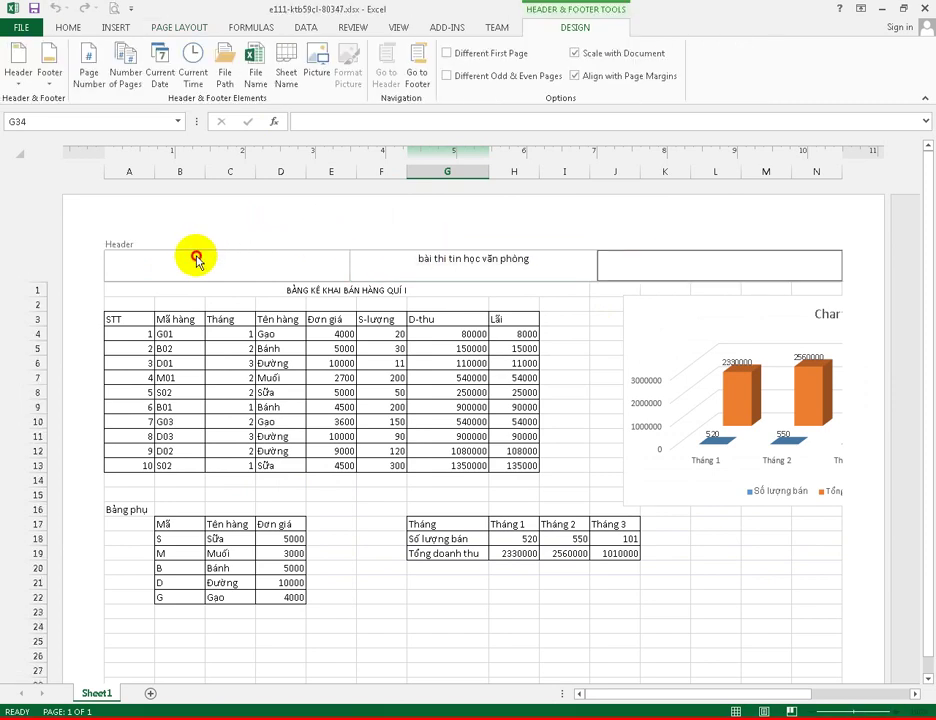
pyautogui.click(405, 262)
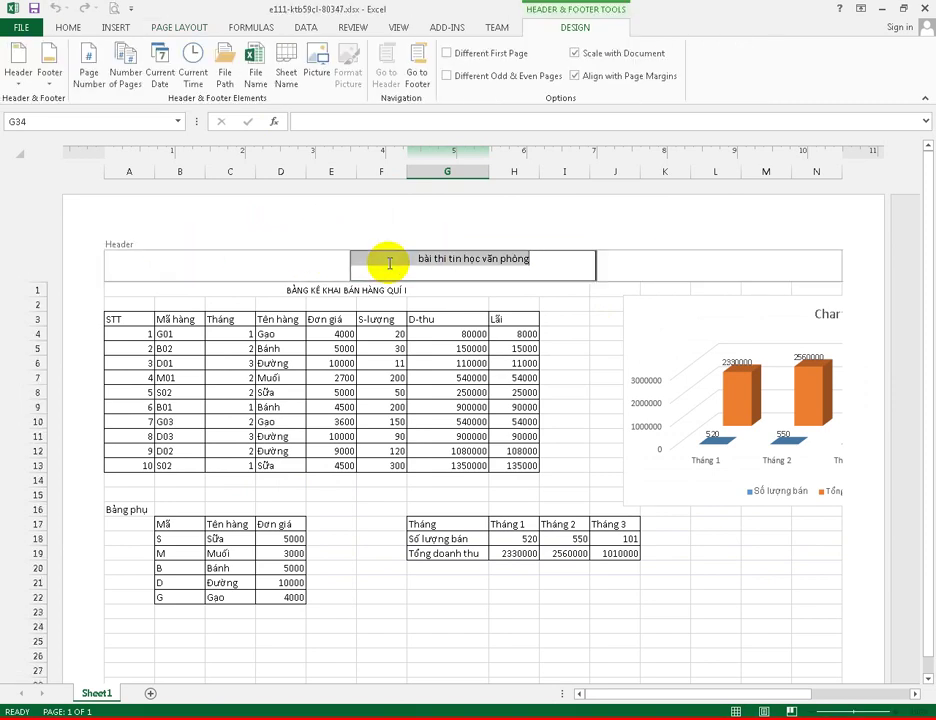
pyautogui.click(662, 265)
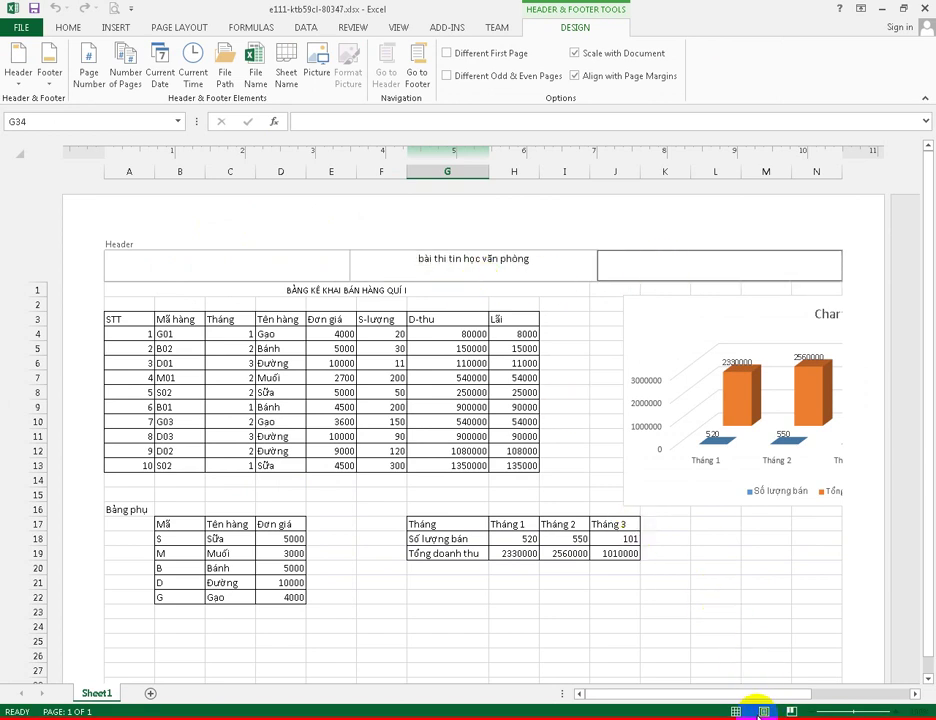
pyautogui.click(503, 263)
pyautogui.press('Escape')
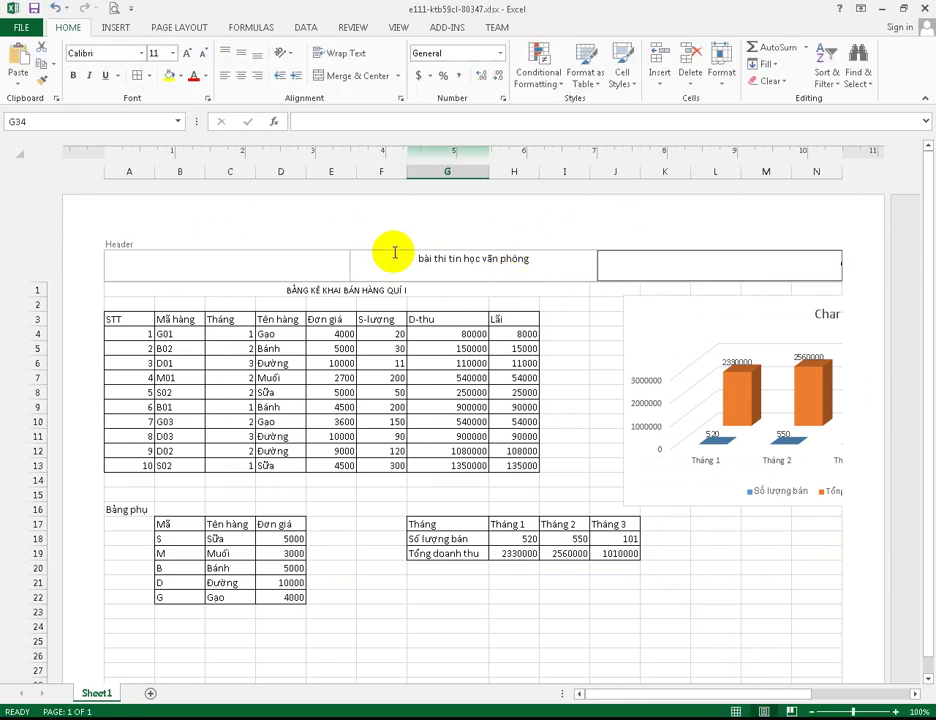
# - Recheck the header, keeping 'bài thi tin học văn phòng' centred, then return to Normal view
pyautogui.click(299, 276)
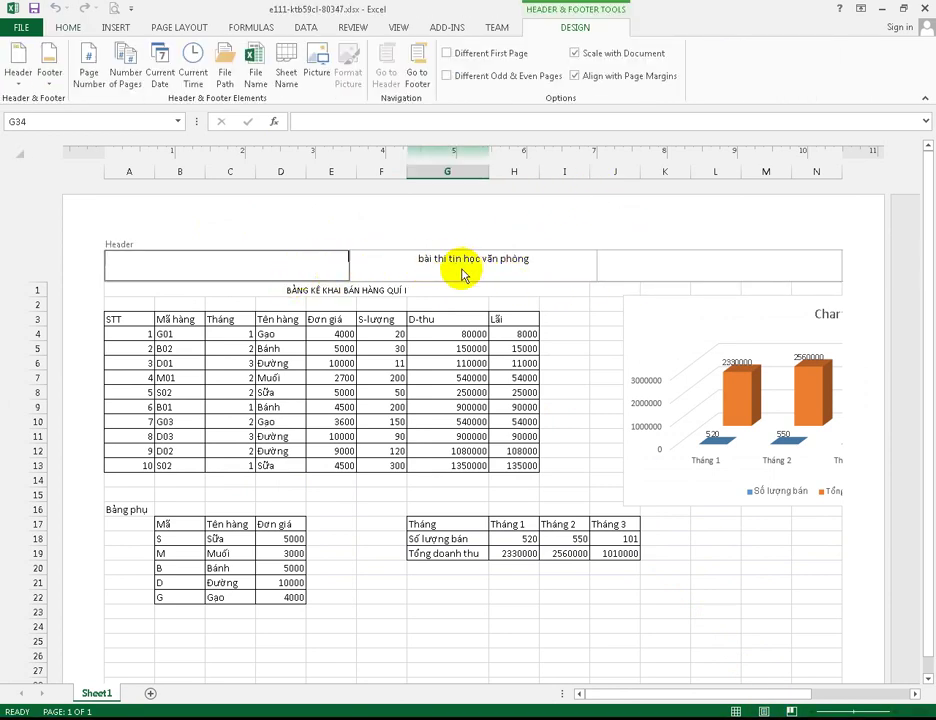
pyautogui.click(620, 261)
pyautogui.click(539, 261)
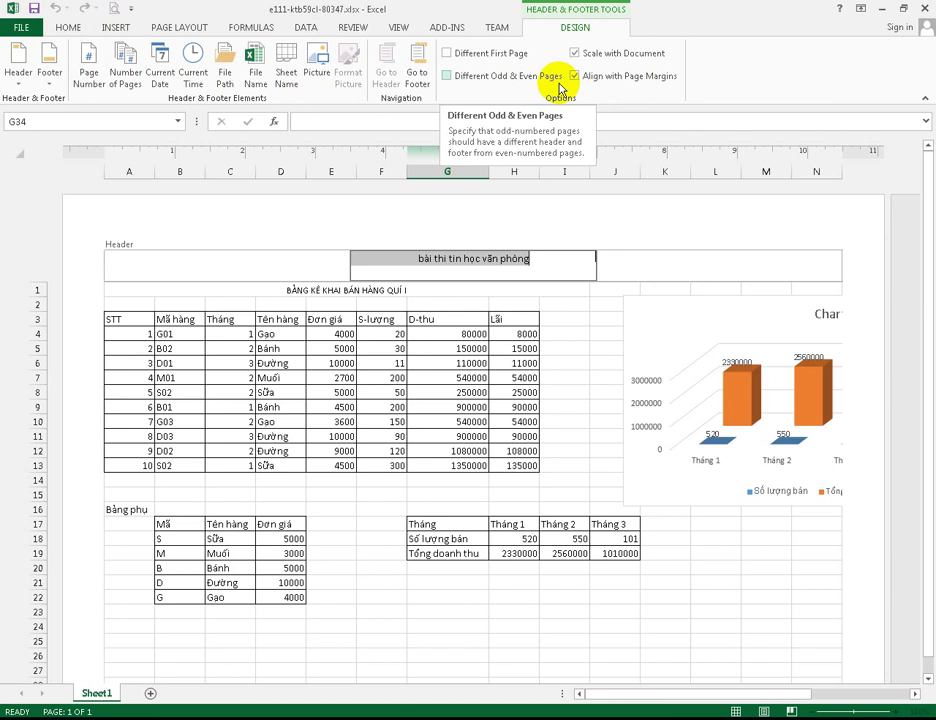
pyautogui.click(194, 31)
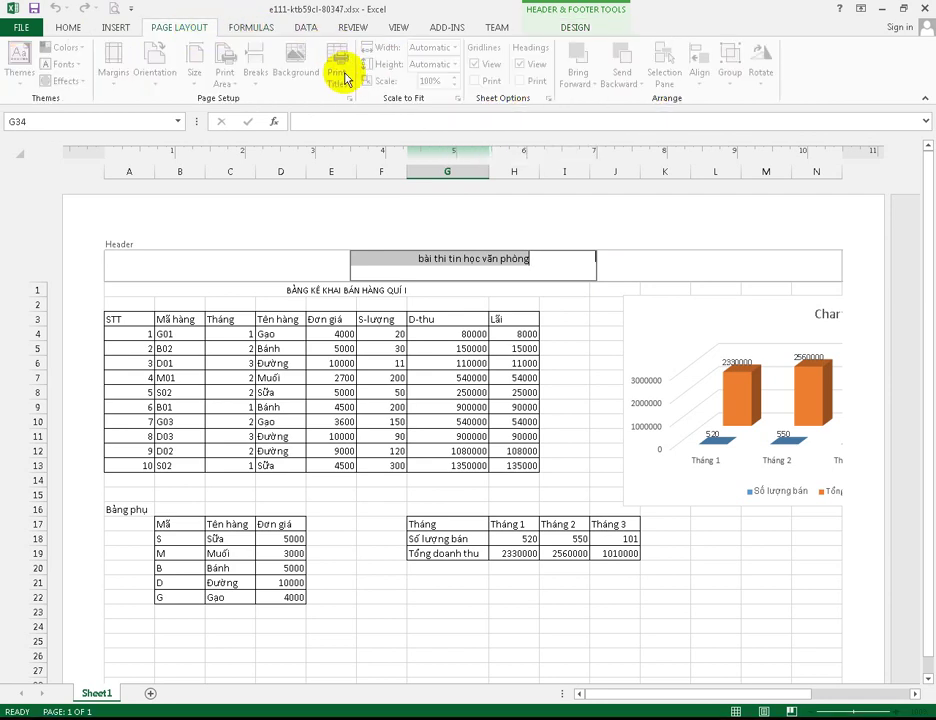
pyautogui.click(585, 27)
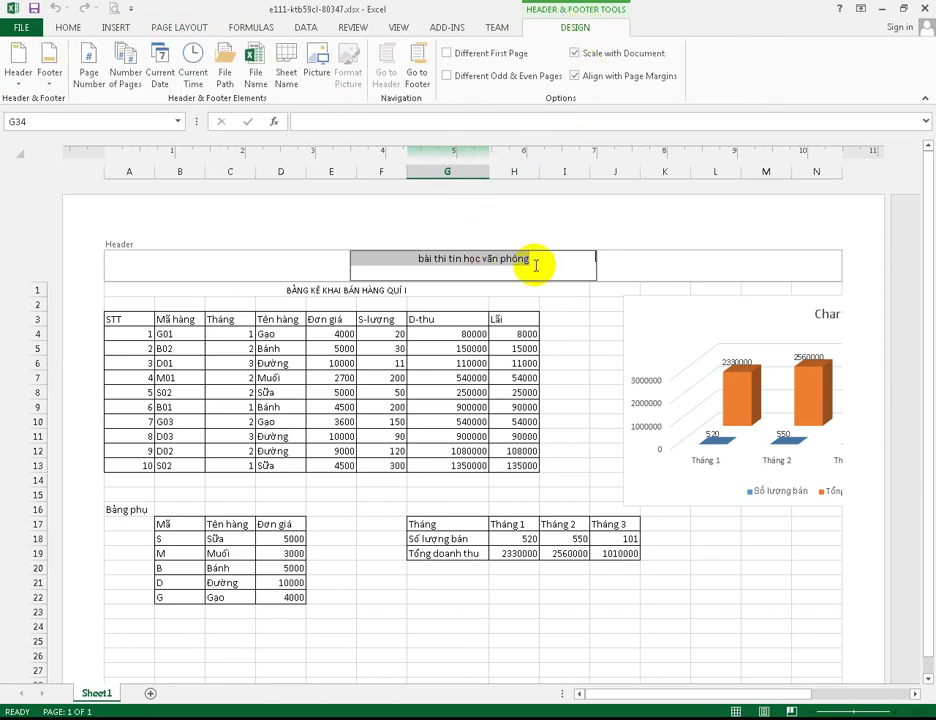
pyautogui.click(672, 254)
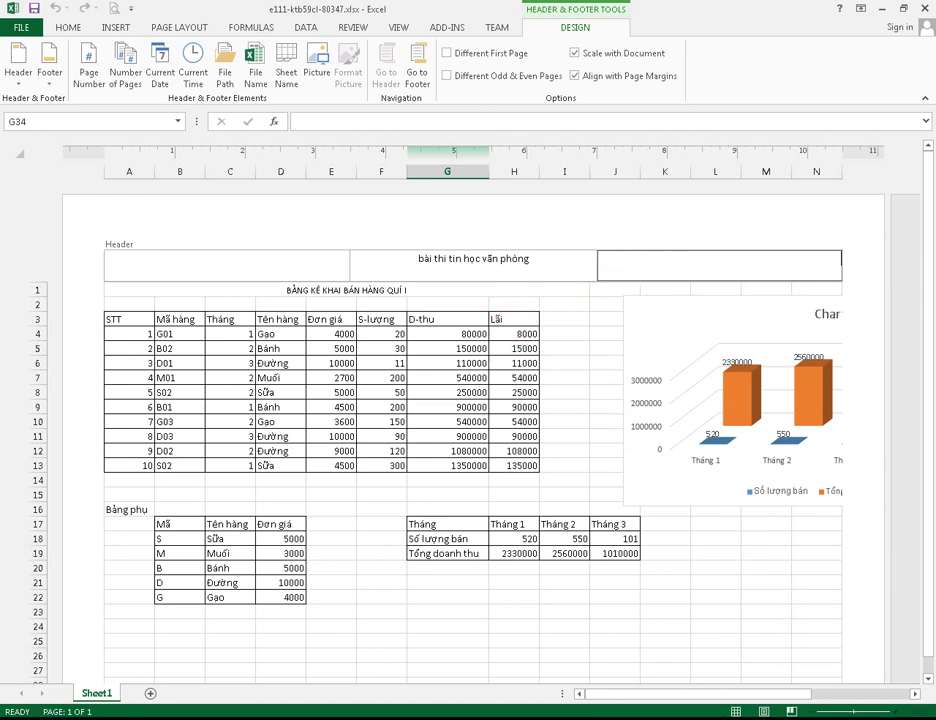
pyautogui.click(738, 710)
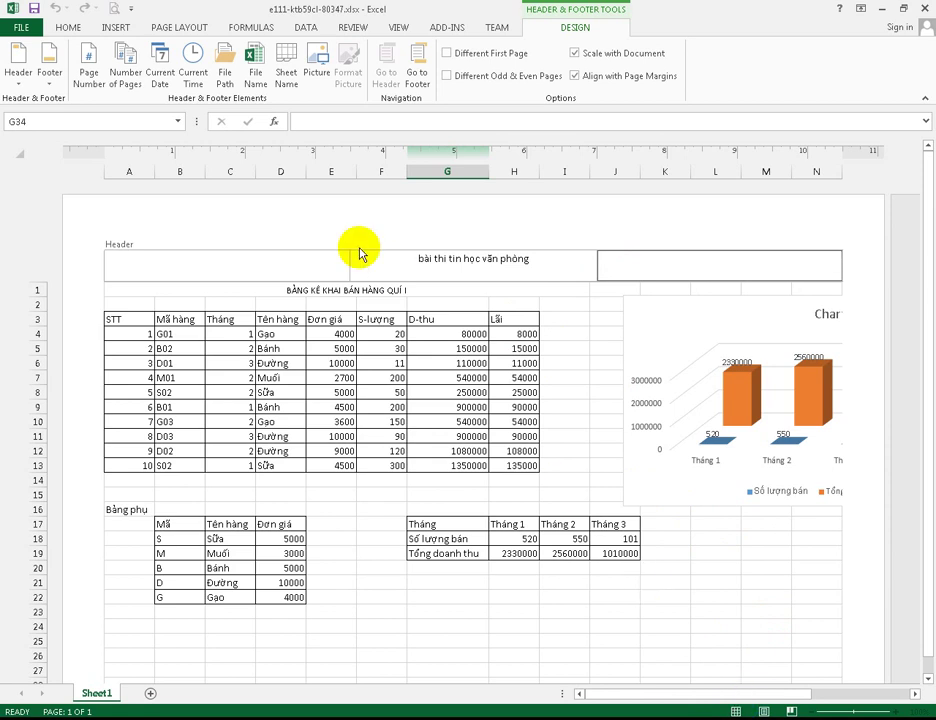
pyautogui.click(585, 324)
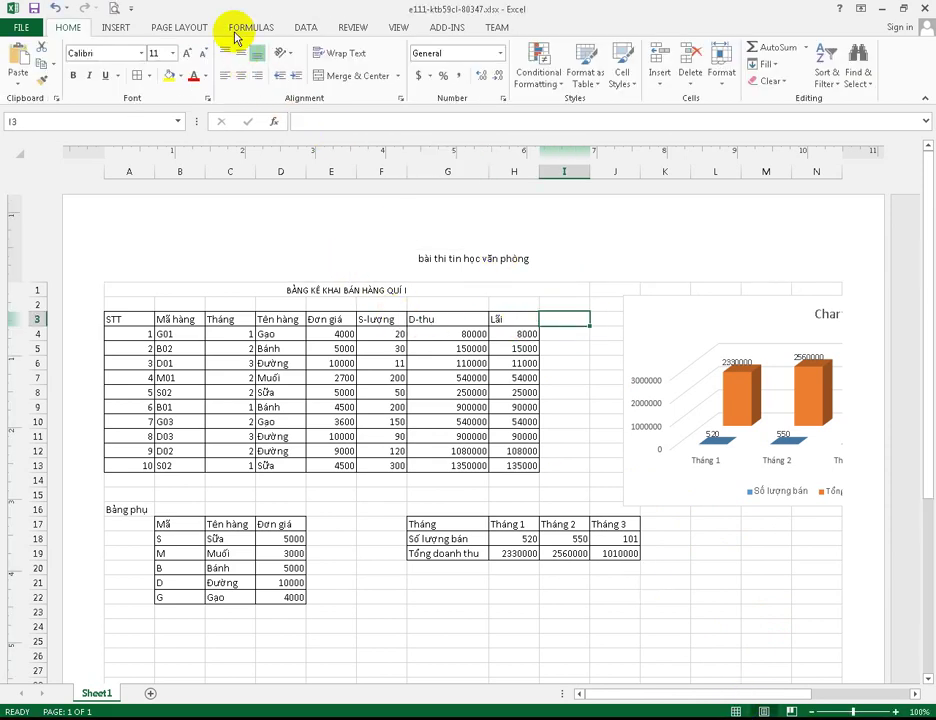
# - Open Page Setup and look through its Page, Margins, Header/Footer and Sheet tabs
pyautogui.click(181, 28)
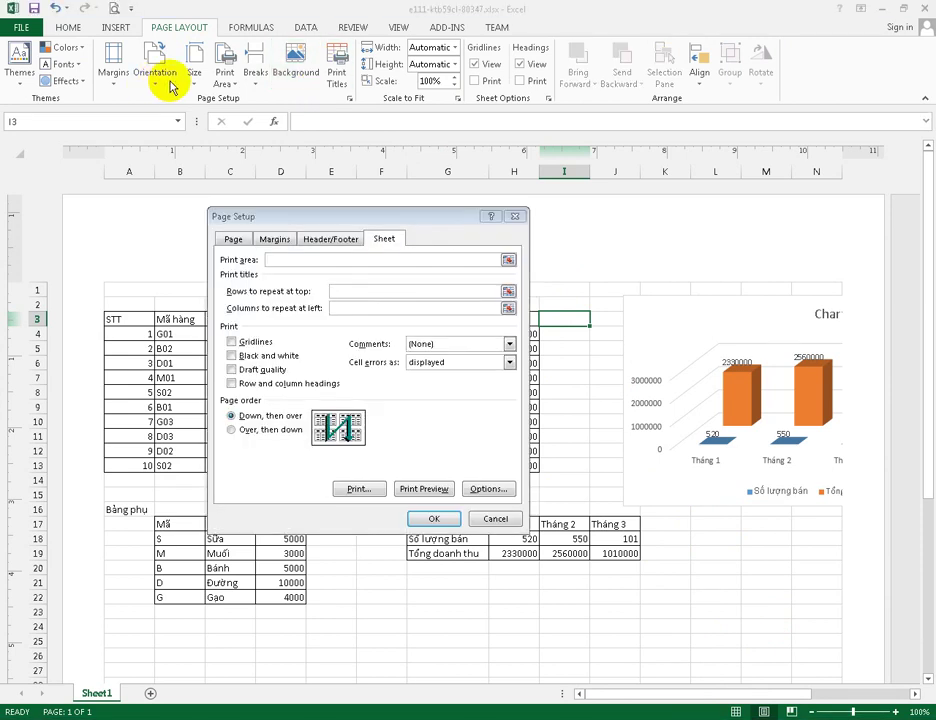
pyautogui.click(243, 245)
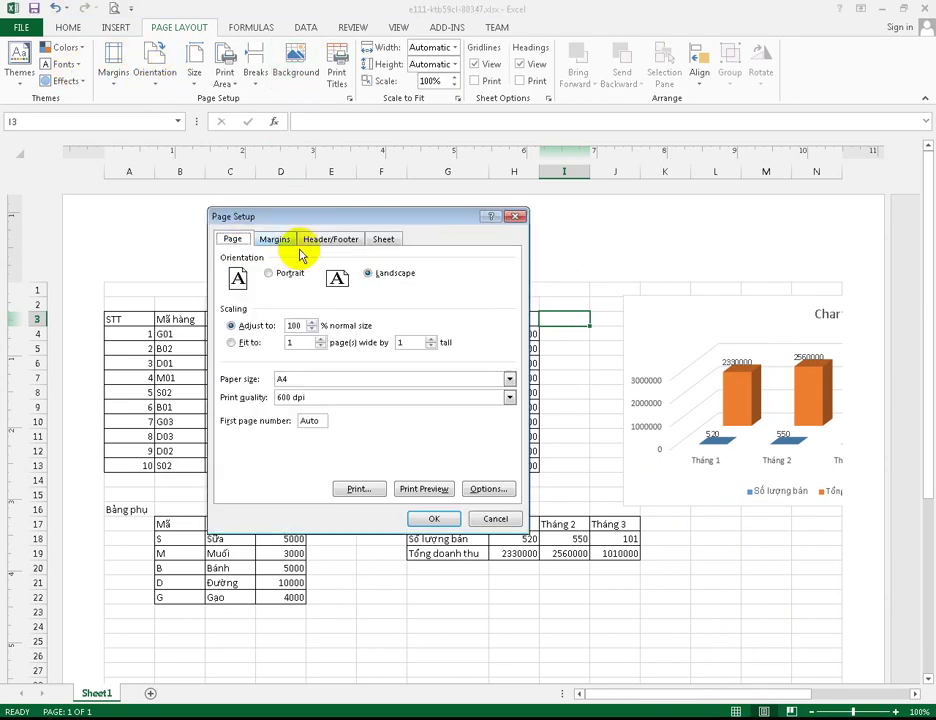
pyautogui.click(274, 243)
pyautogui.click(320, 242)
pyautogui.click(378, 242)
pyautogui.click(335, 242)
pyautogui.click(270, 243)
pyautogui.click(232, 240)
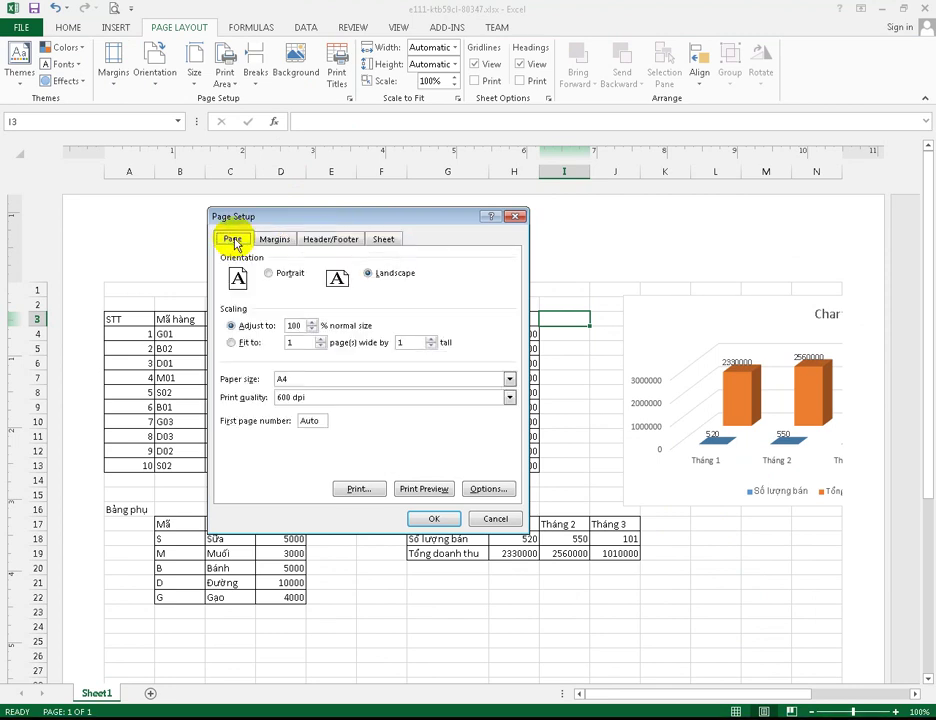
# - Set the print area to A3:H13 on the Sheet tab and open Print Preview
pyautogui.click(385, 240)
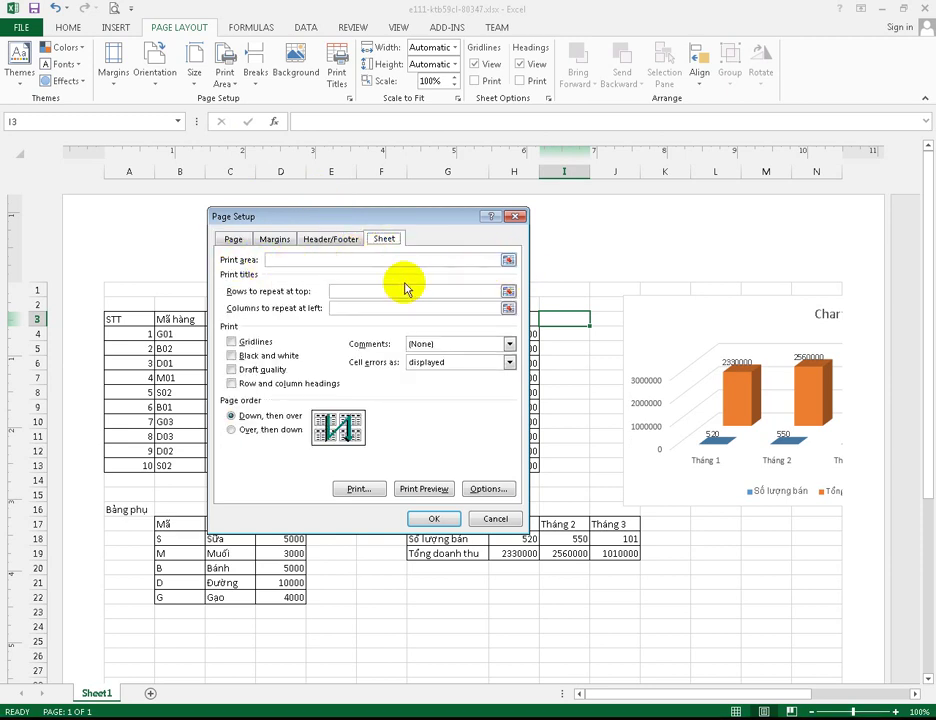
pyautogui.click(508, 261)
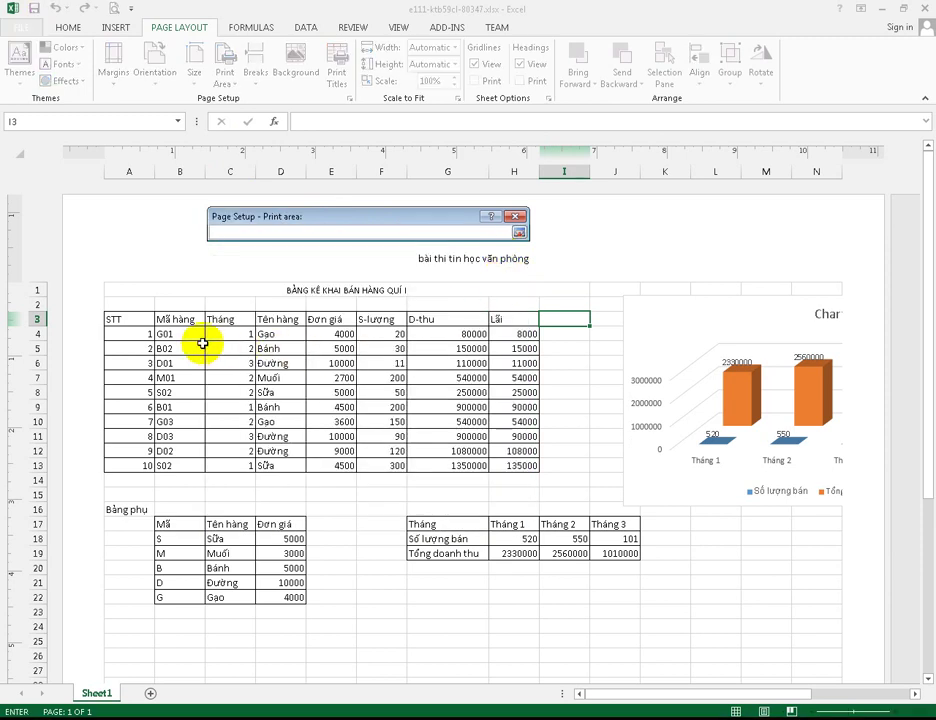
pyautogui.moveTo(111, 320); pyautogui.dragTo(417, 441)
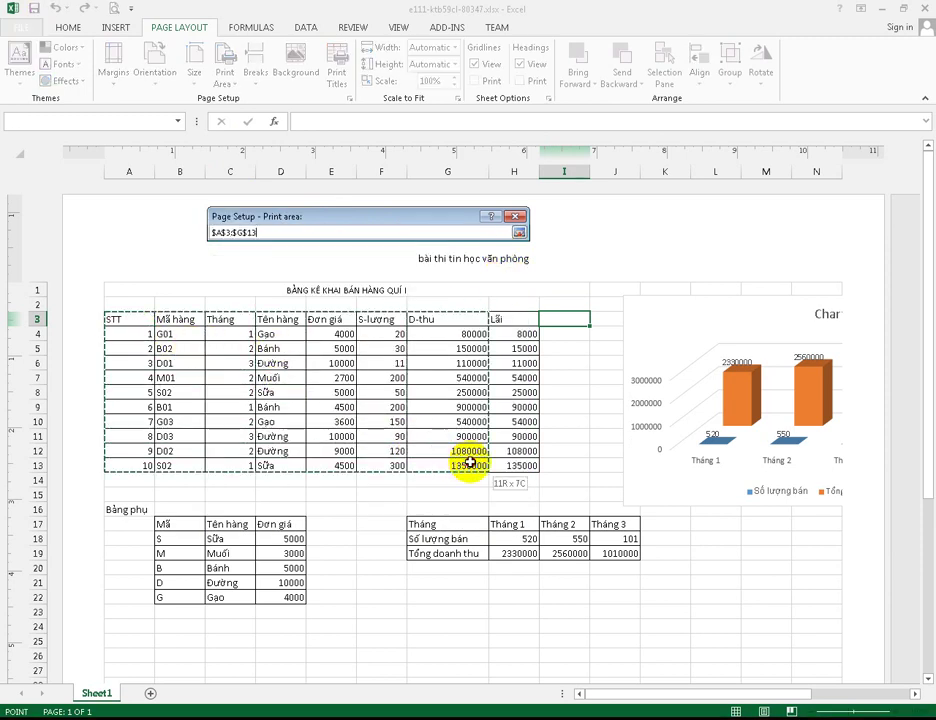
pyautogui.moveTo(417, 441); pyautogui.dragTo(535, 463)
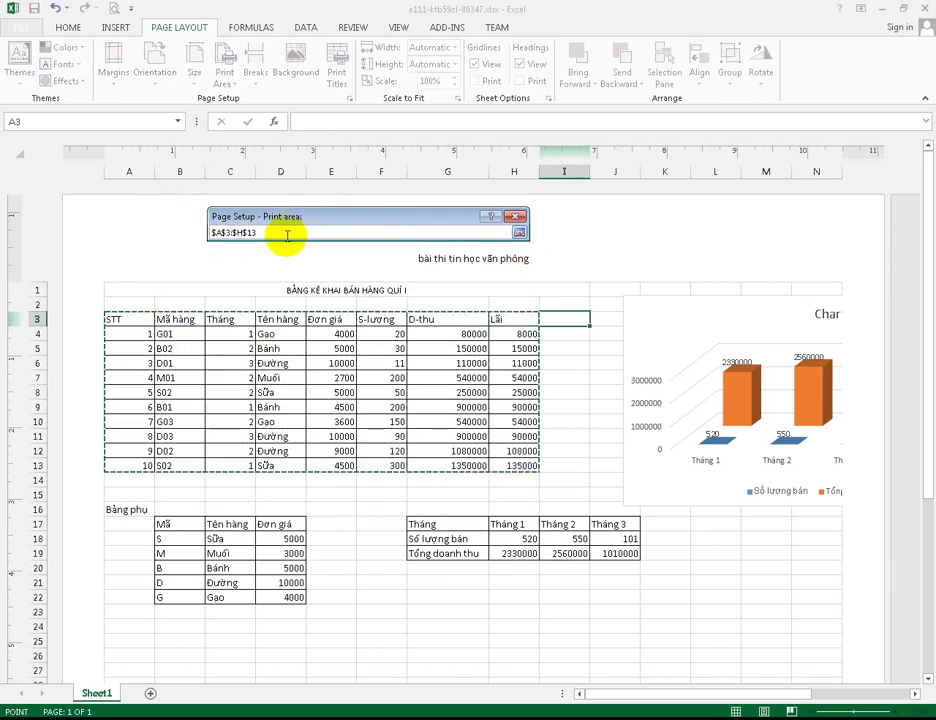
pyautogui.click(520, 234)
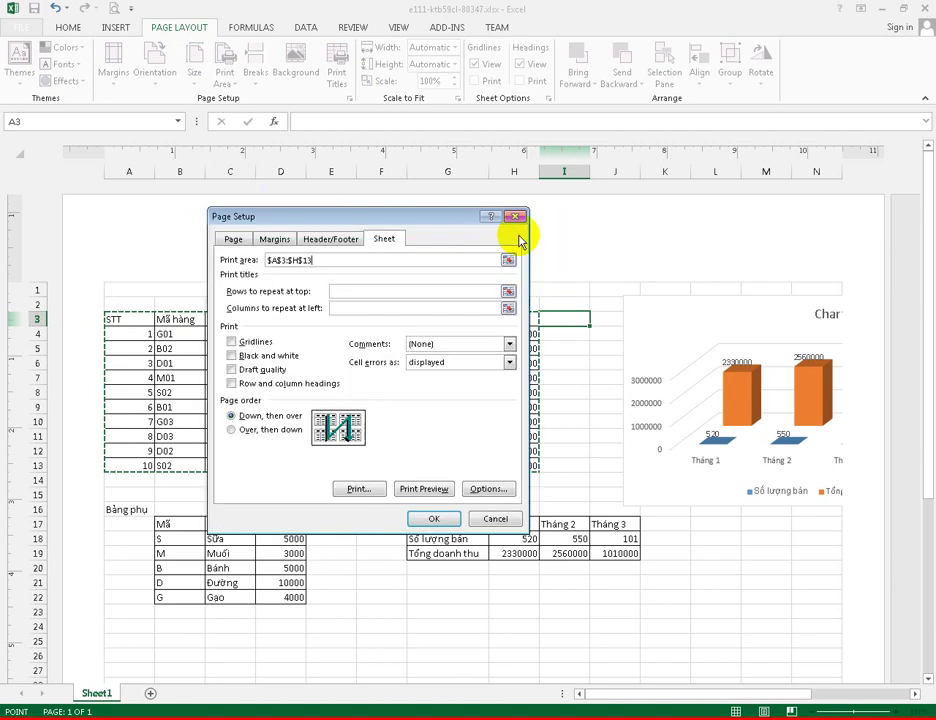
pyautogui.click(429, 488)
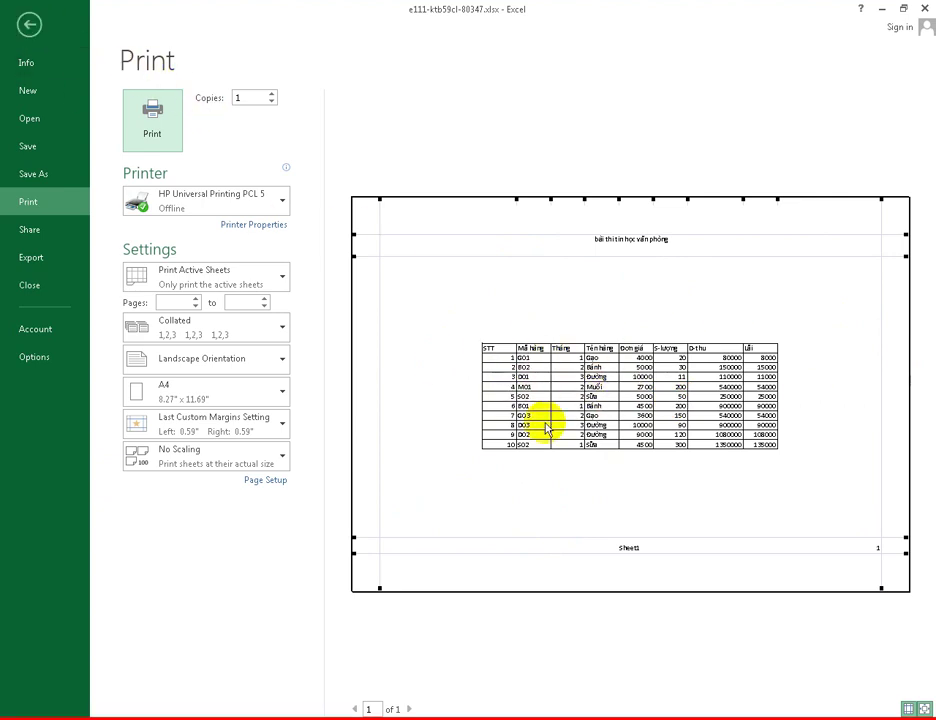
# - Close the landscape print preview of the A3:H13 table with Esc
pyautogui.press('Escape')
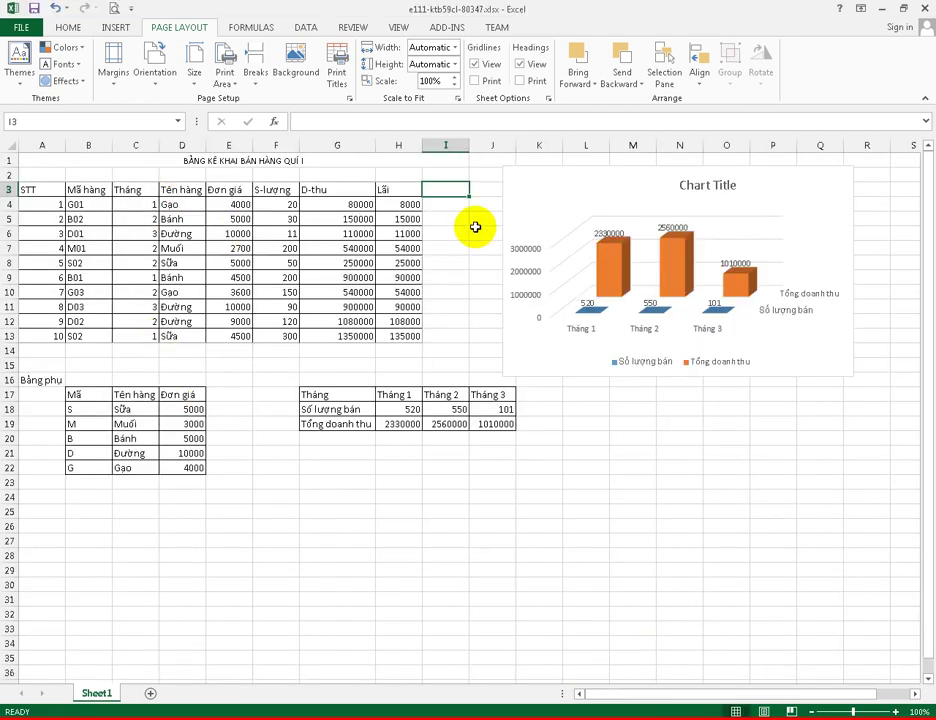
# - Clear the worksheet's print area using Page Layout > Print Area > Clear Print Area
pyautogui.click(475, 228)
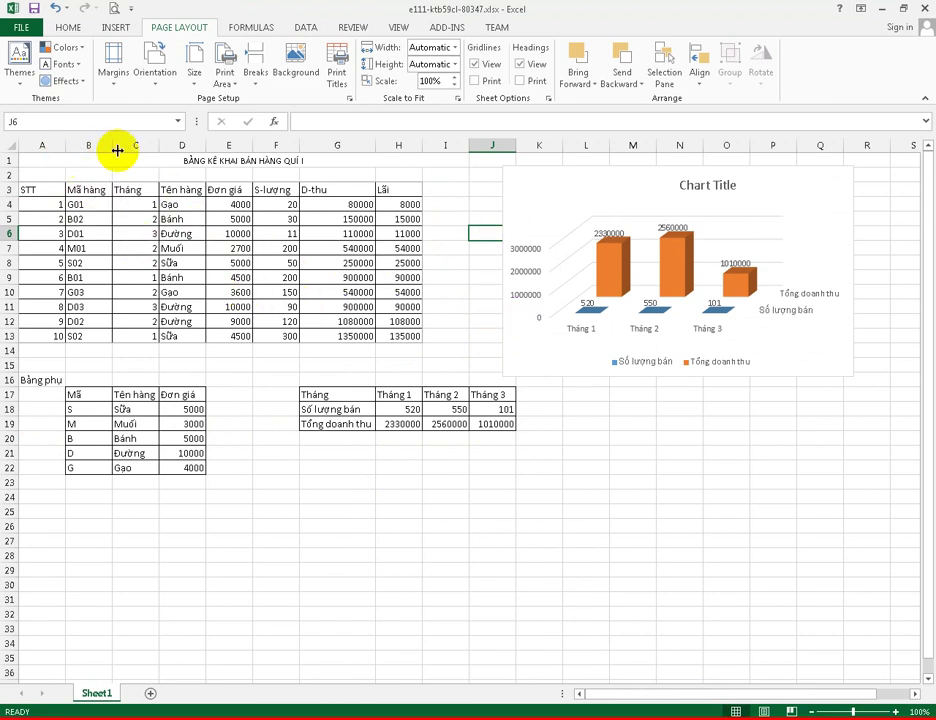
pyautogui.click(264, 217)
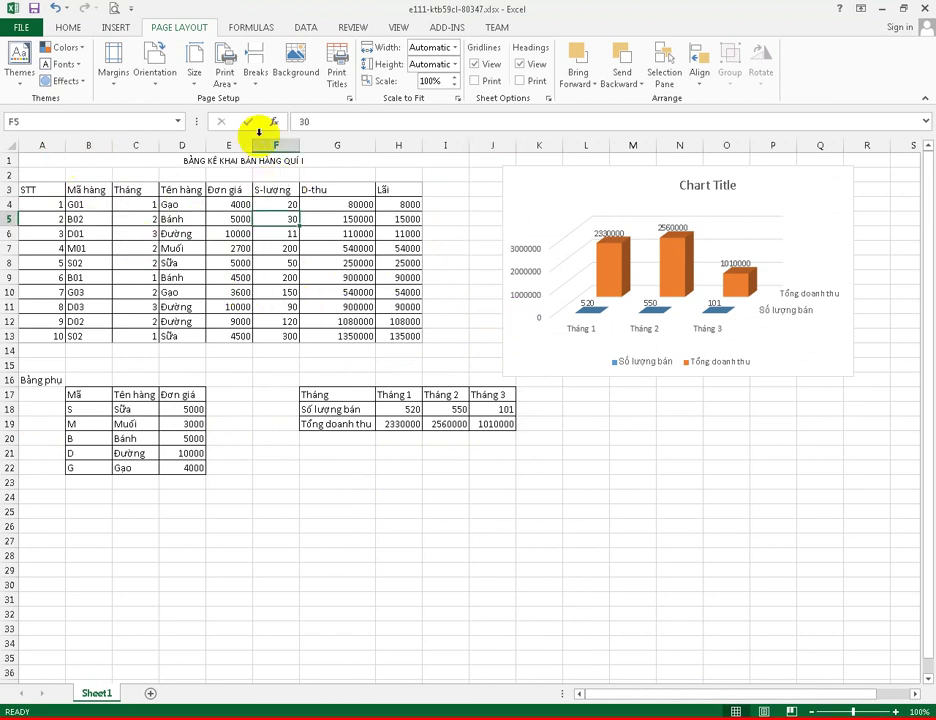
pyautogui.click(224, 70)
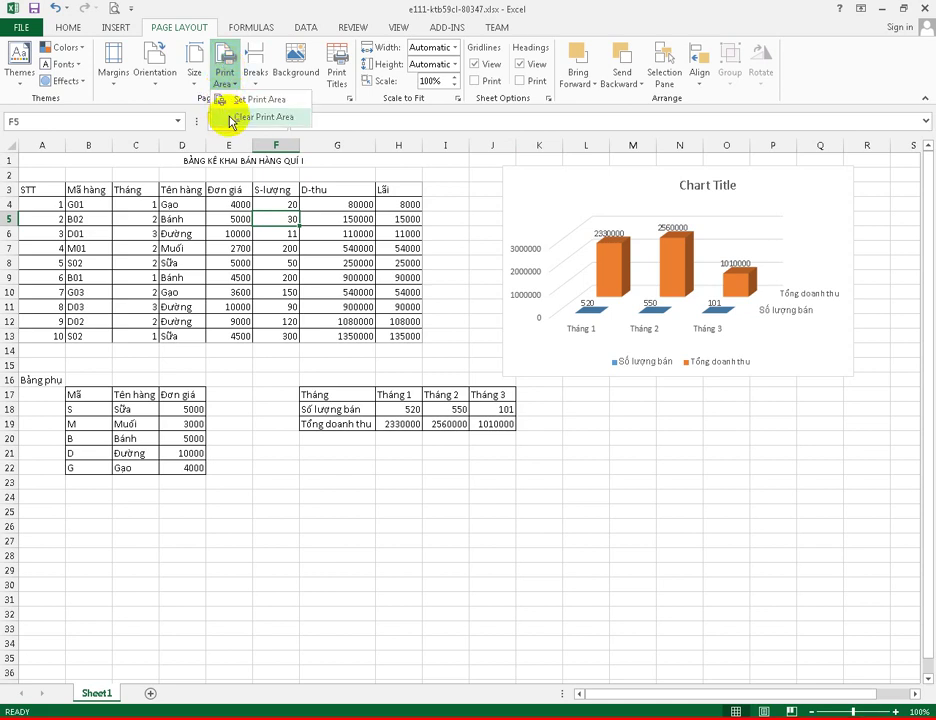
pyautogui.click(229, 117)
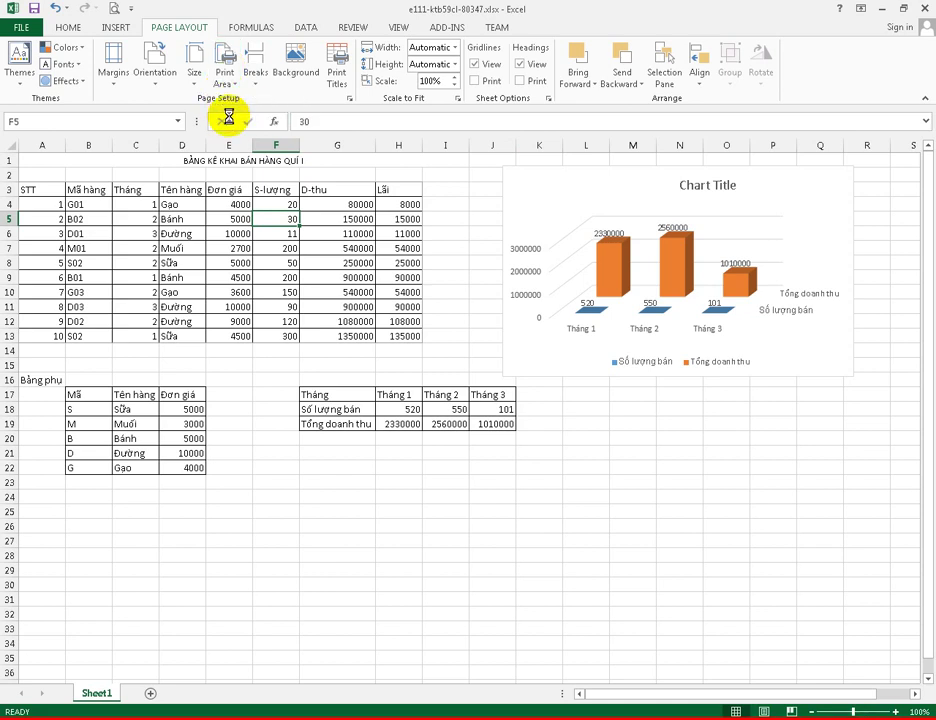
pyautogui.click(222, 80)
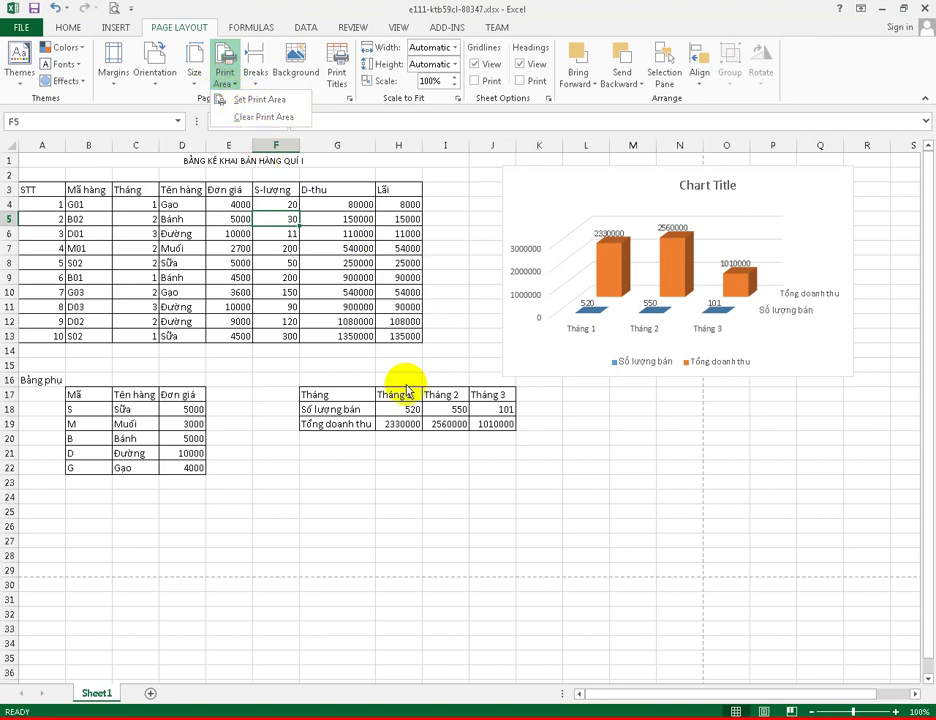
pyautogui.click(412, 543)
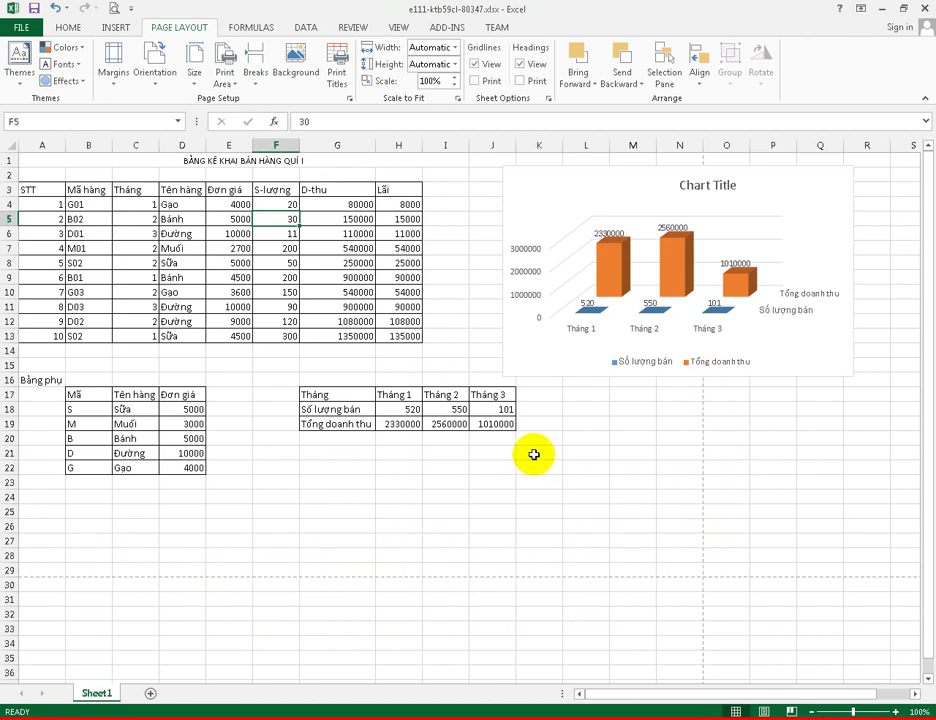
pyautogui.moveTo(401, 353); pyautogui.dragTo(27, 163)
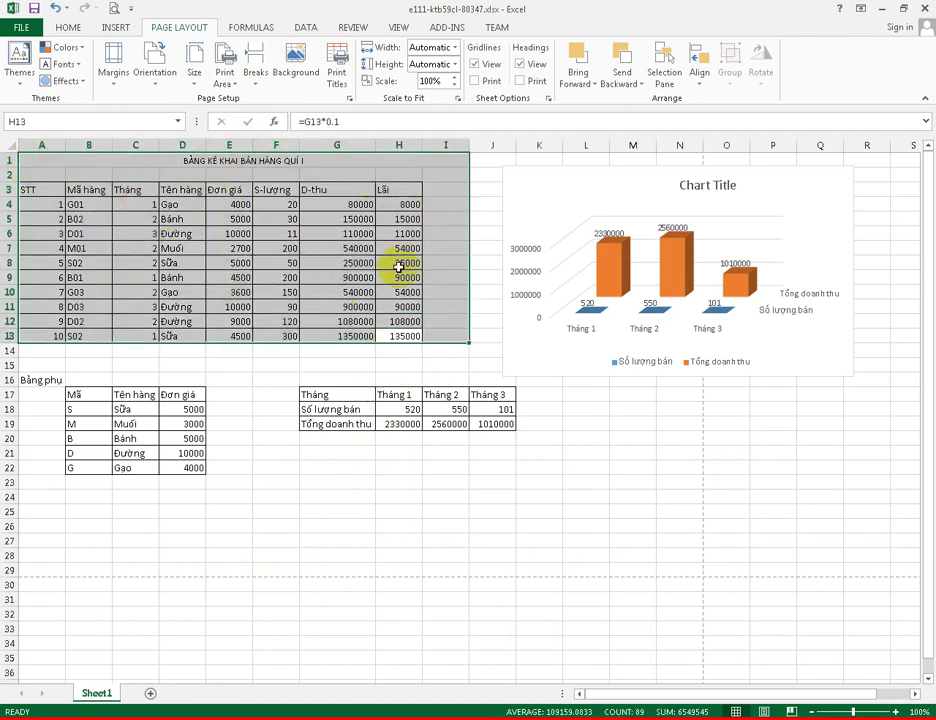
# - Unmerge the title and re-merge 'BẢNG KÊ KHAI BÁN HÀNG QUÍ I' across A1:H1
pyautogui.click(406, 324)
pyautogui.moveTo(405, 336)
pyautogui.mouseDown()
pyautogui.moveTo(124, 174)
pyautogui.moveTo(34, 175)
pyautogui.moveTo(35, 166)
pyautogui.mouseUp()
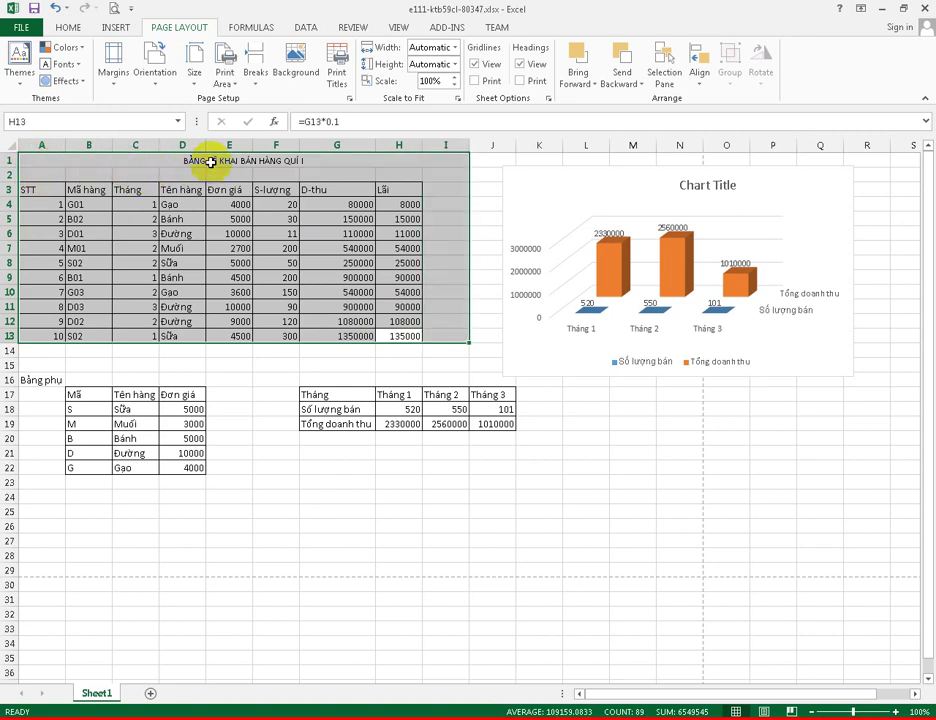
pyautogui.click(210, 163)
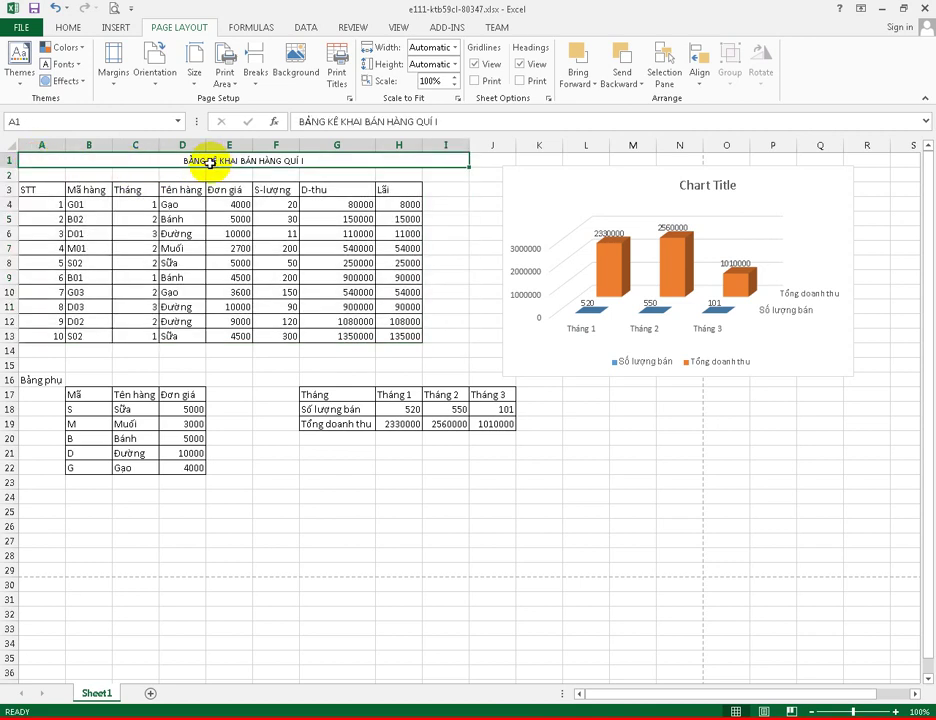
pyautogui.click(70, 28)
pyautogui.click(372, 79)
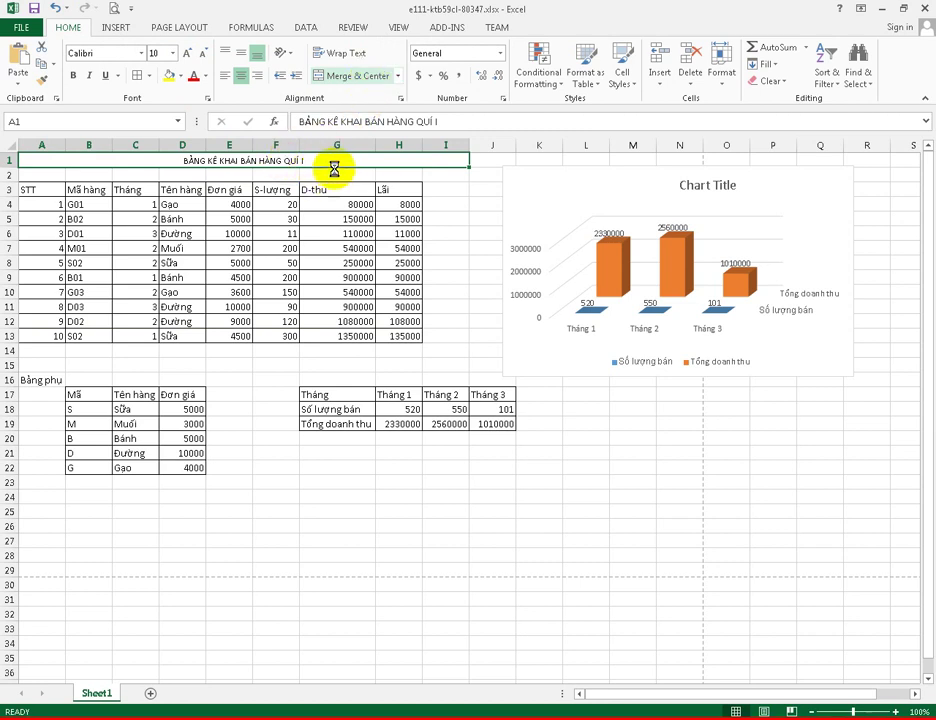
pyautogui.click(341, 162)
pyautogui.moveTo(403, 160); pyautogui.dragTo(40, 165)
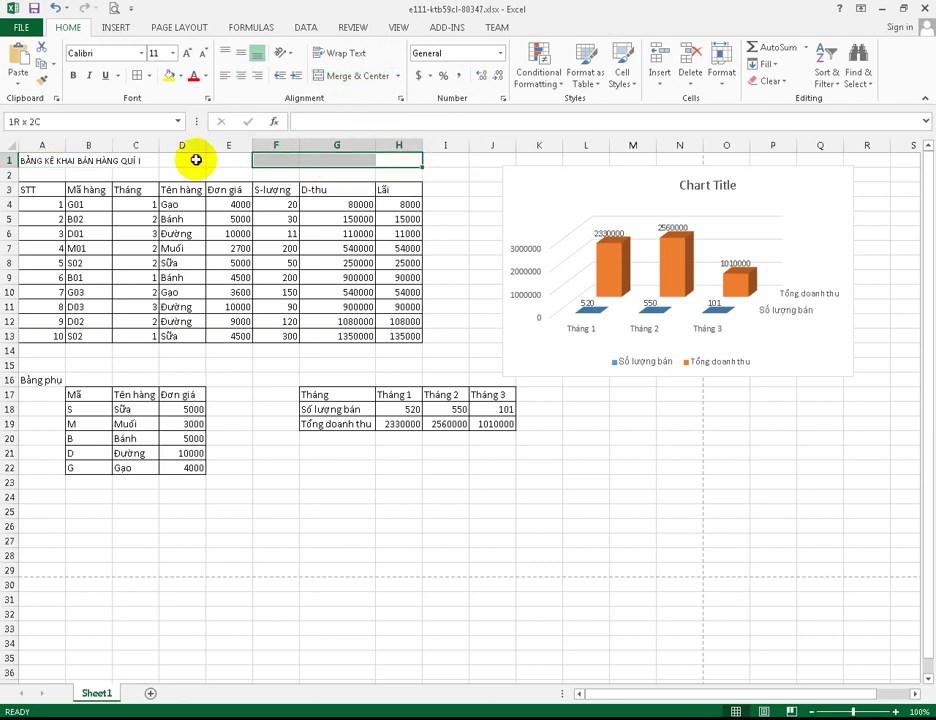
pyautogui.click(355, 77)
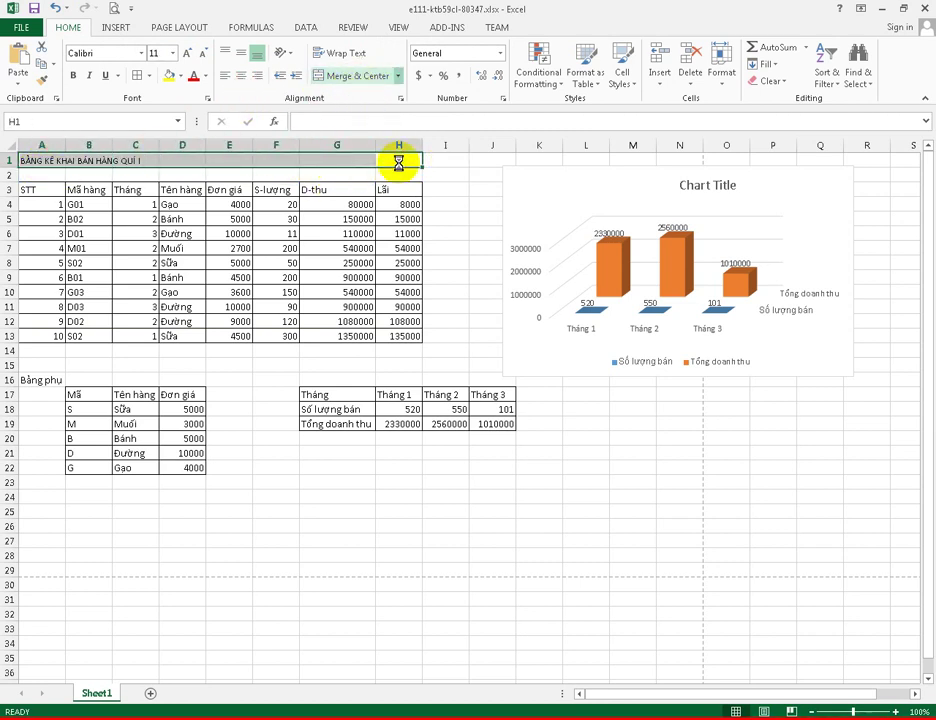
pyautogui.click(450, 266)
pyautogui.moveTo(391, 334); pyautogui.dragTo(30, 160)
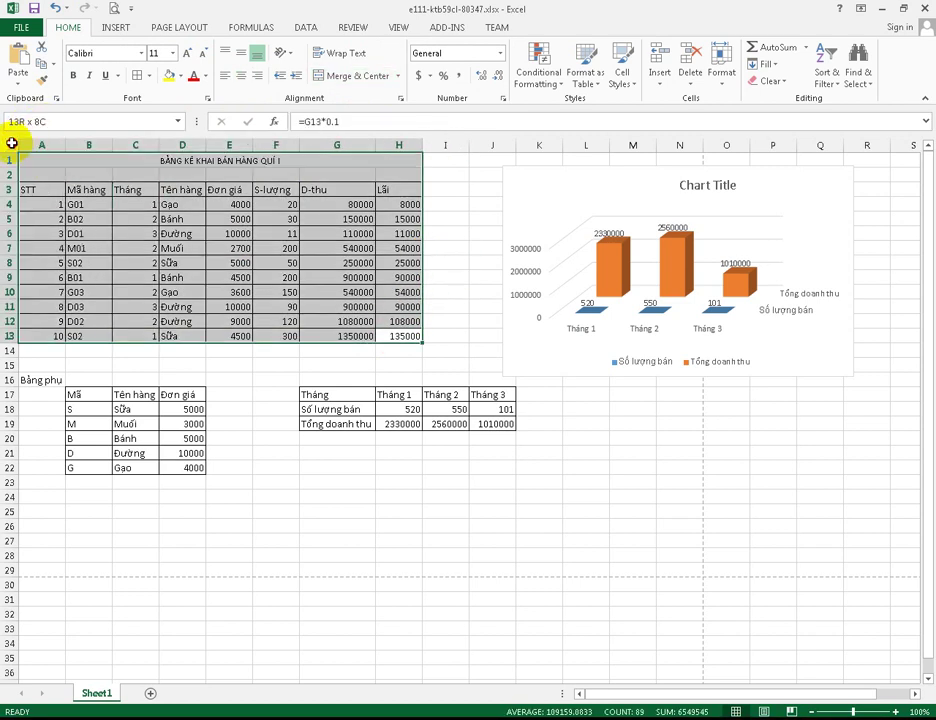
# - Set the selected sales table A1:H13 as the print area
pyautogui.click(182, 27)
pyautogui.click(222, 62)
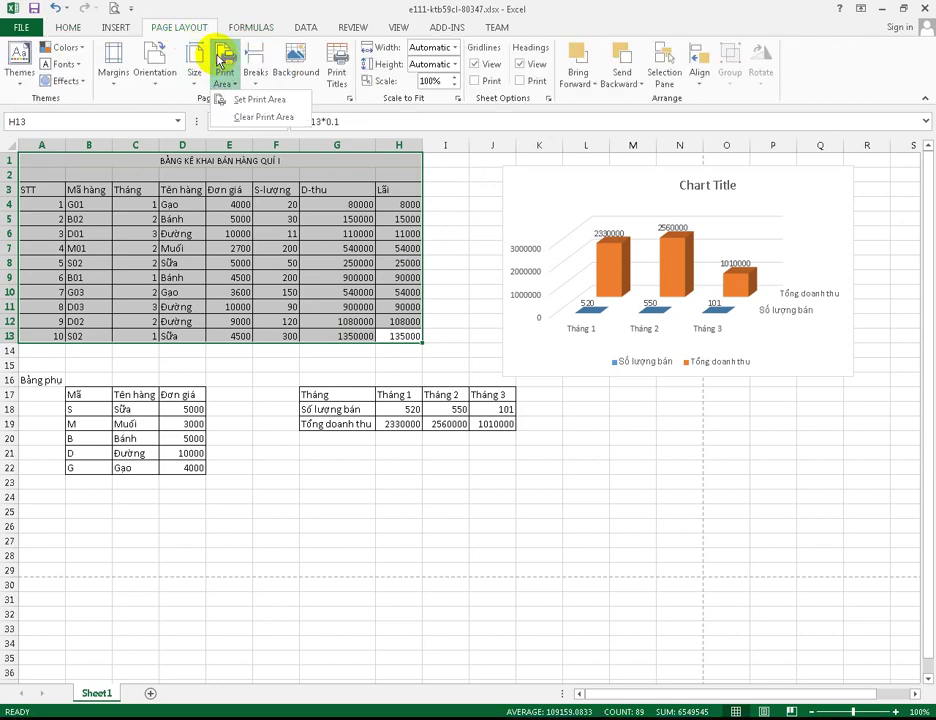
pyautogui.click(250, 104)
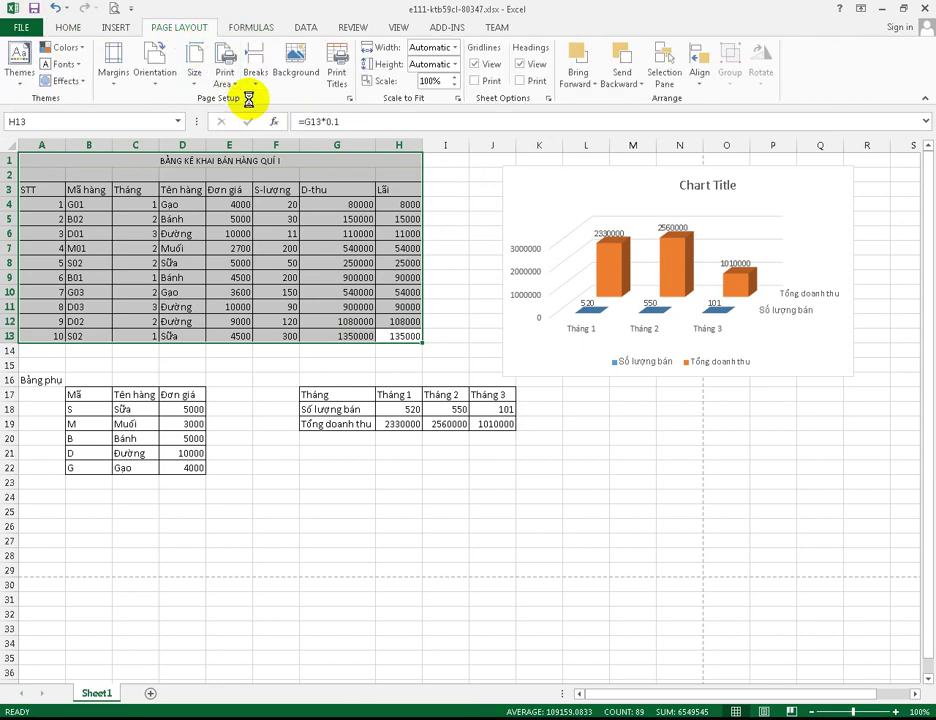
# - Preview the single landscape printed page, then go back to the worksheet
pyautogui.click(450, 233)
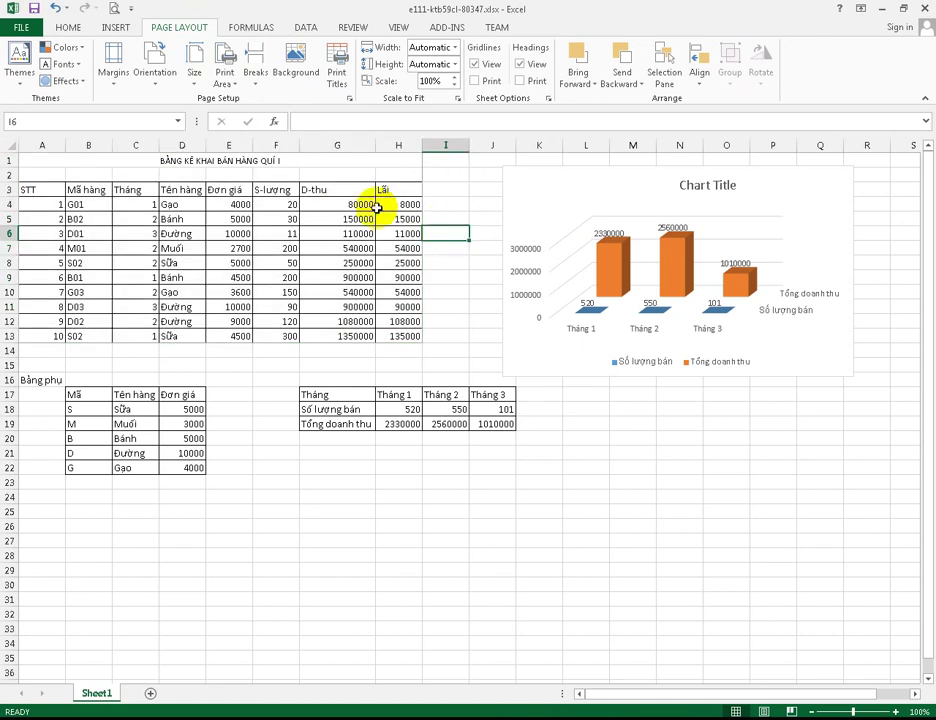
pyautogui.click(22, 27)
pyautogui.click(28, 203)
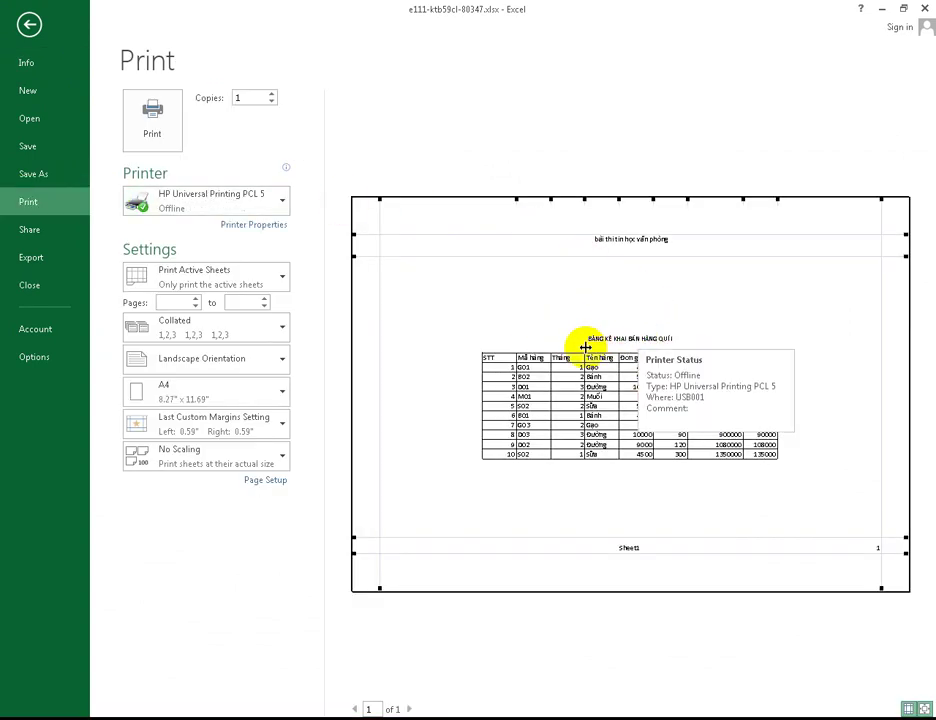
pyautogui.click(28, 24)
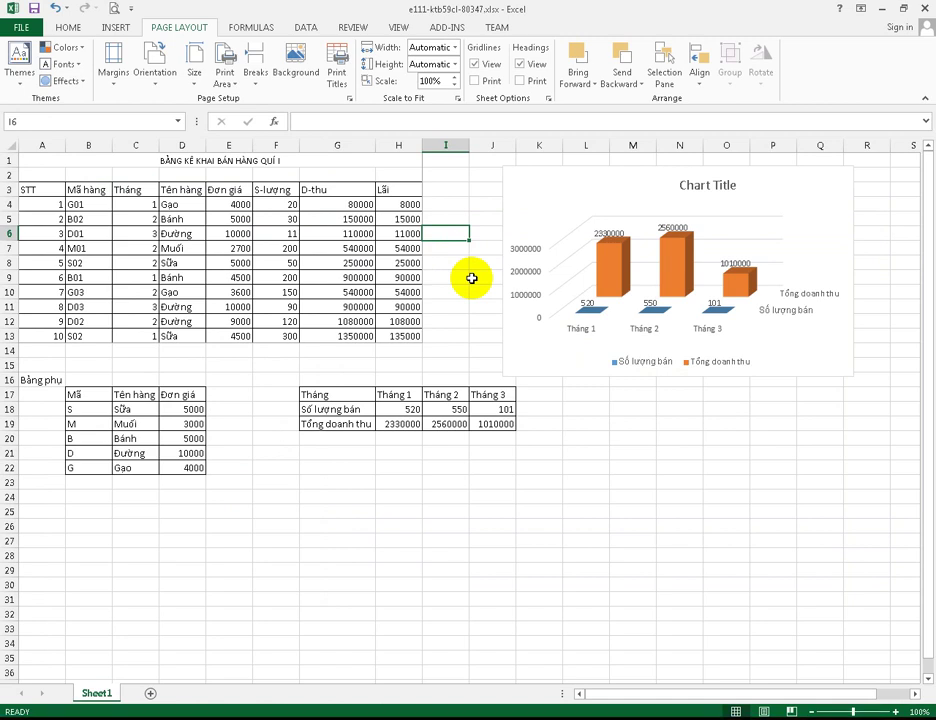
pyautogui.click(316, 260)
pyautogui.click(337, 72)
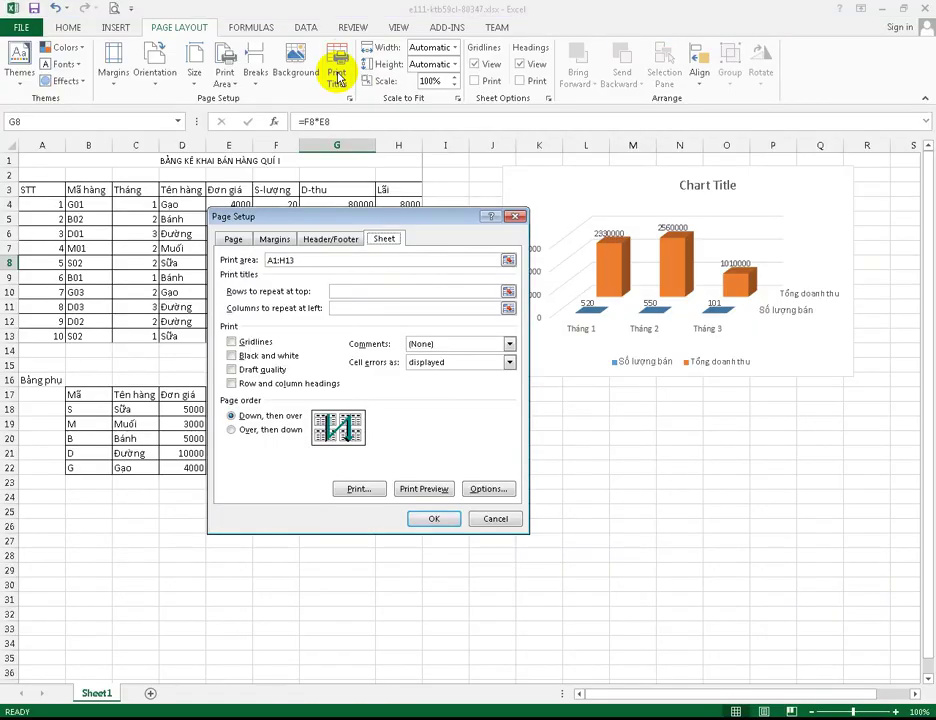
pyautogui.click(282, 240)
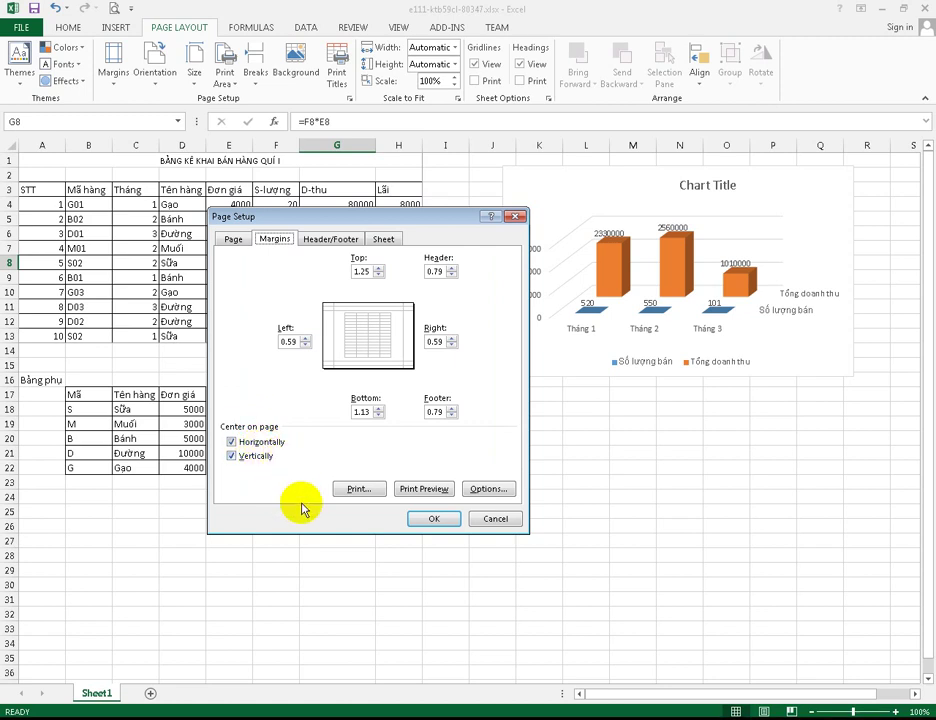
pyautogui.click(493, 521)
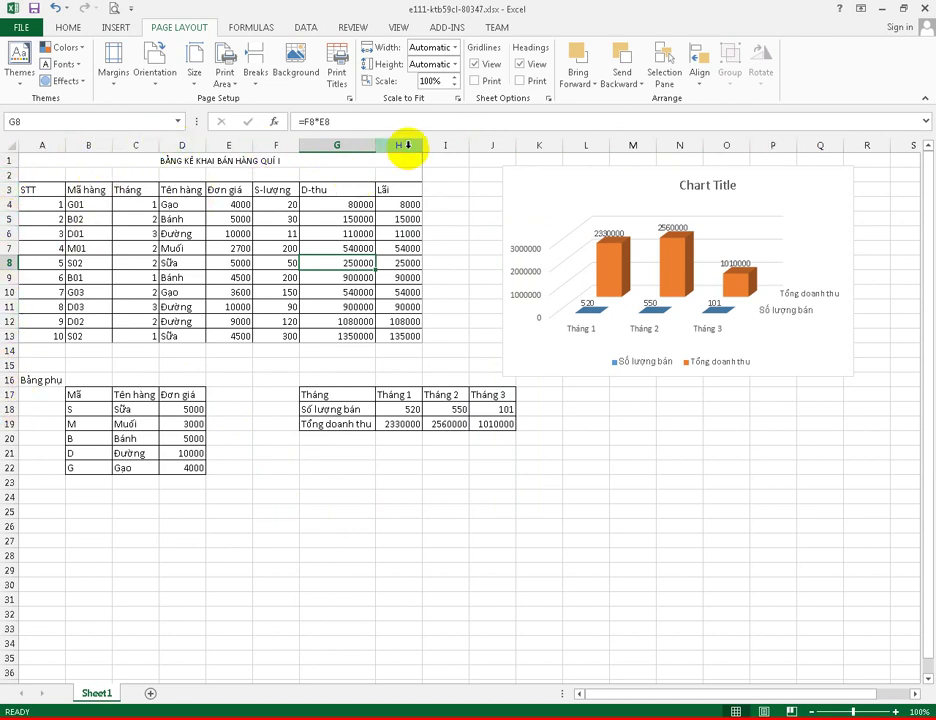
# - Turn on printing of row and column headings in Page Setup and check the preview
pyautogui.click(339, 72)
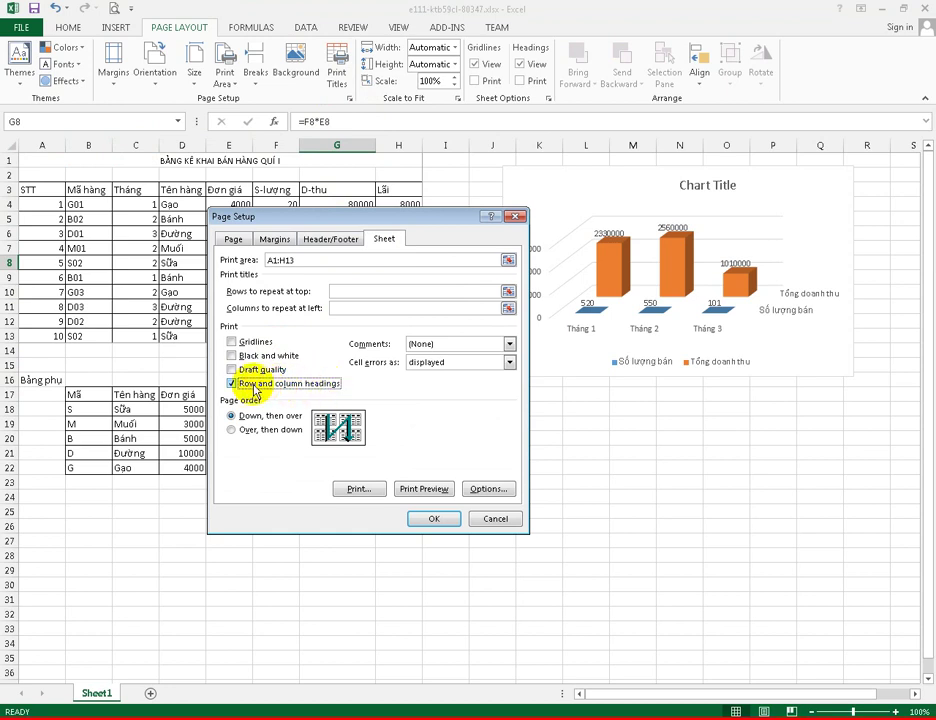
pyautogui.click(425, 489)
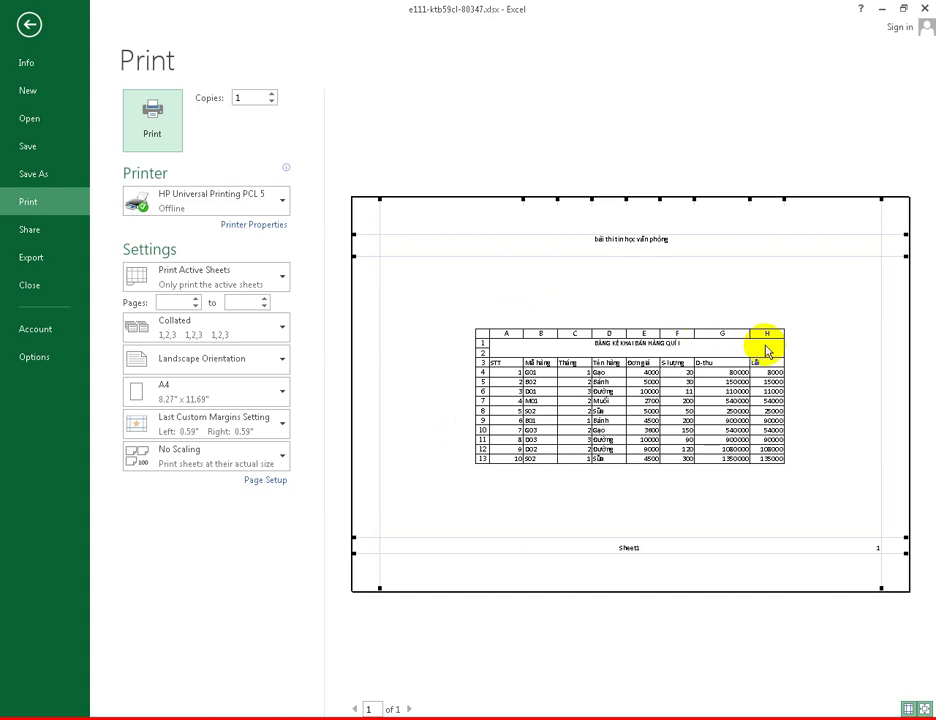
pyautogui.click(44, 32)
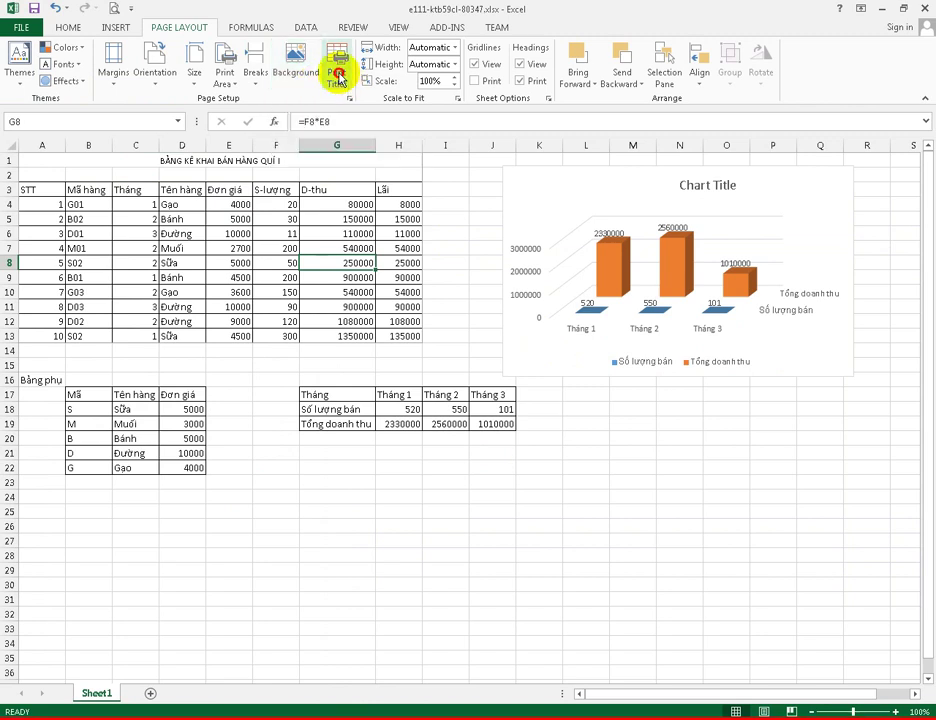
pyautogui.click(338, 72)
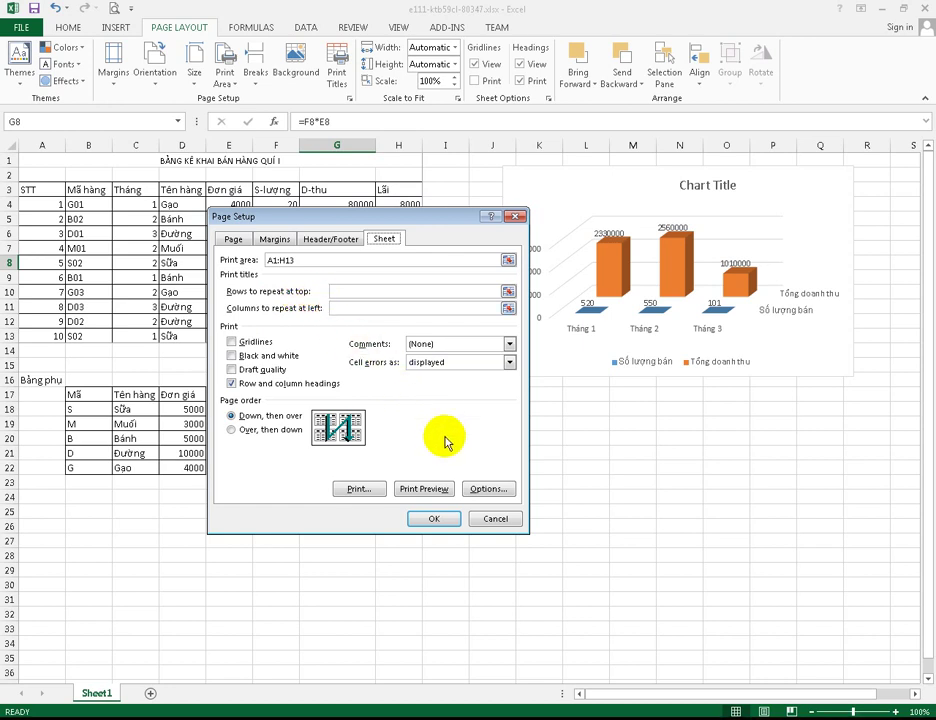
pyautogui.click(506, 522)
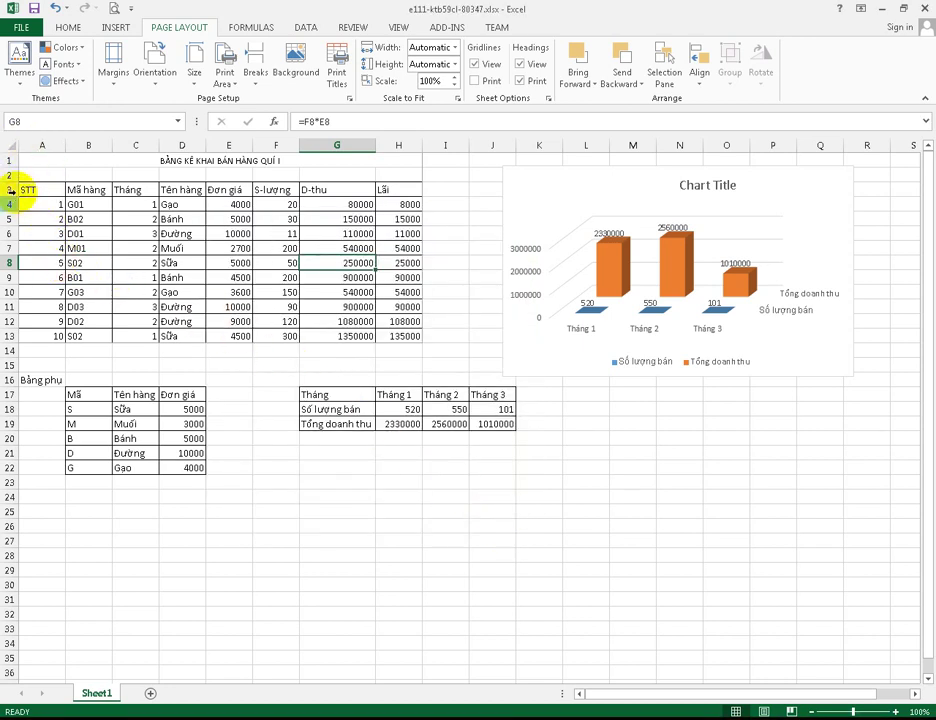
# - Insert a page break above row 9 from cell A9, then show the File Info page
pyautogui.click(12, 262)
pyautogui.click(9, 277)
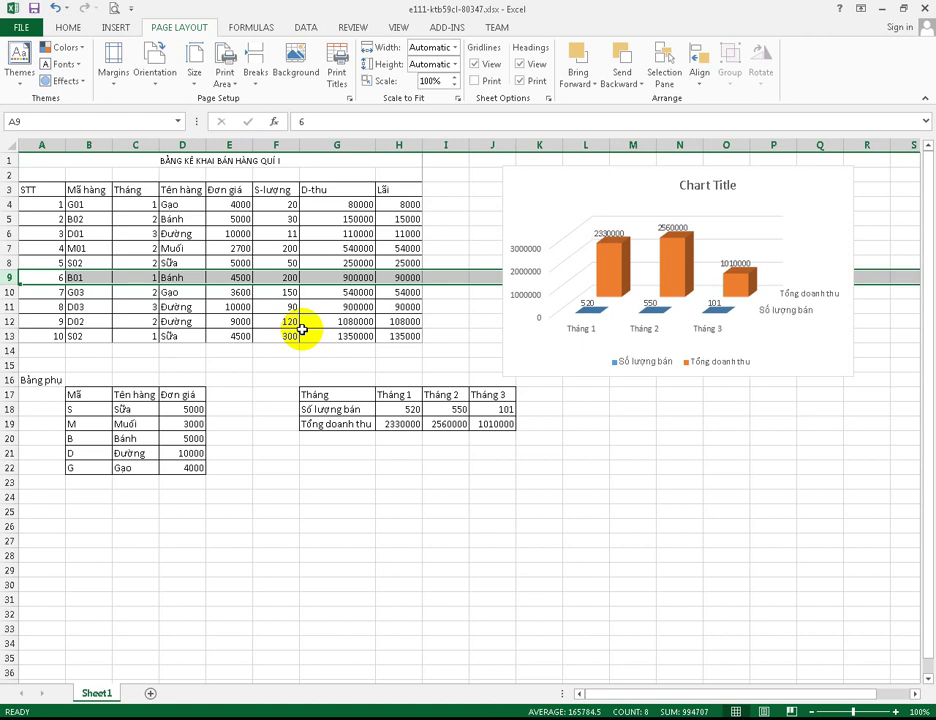
pyautogui.click(46, 278)
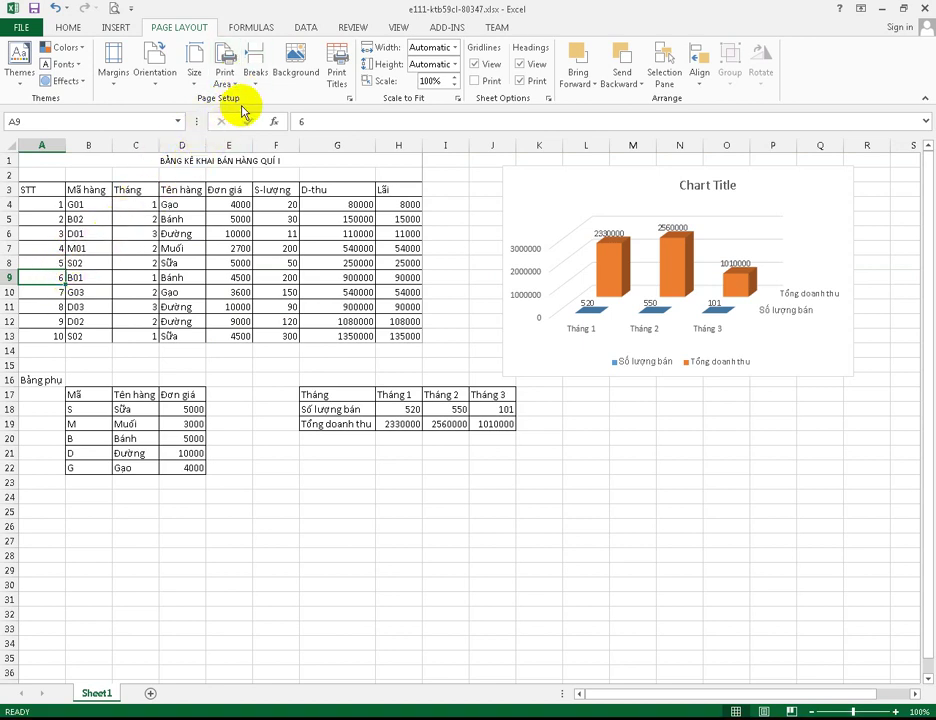
pyautogui.click(256, 75)
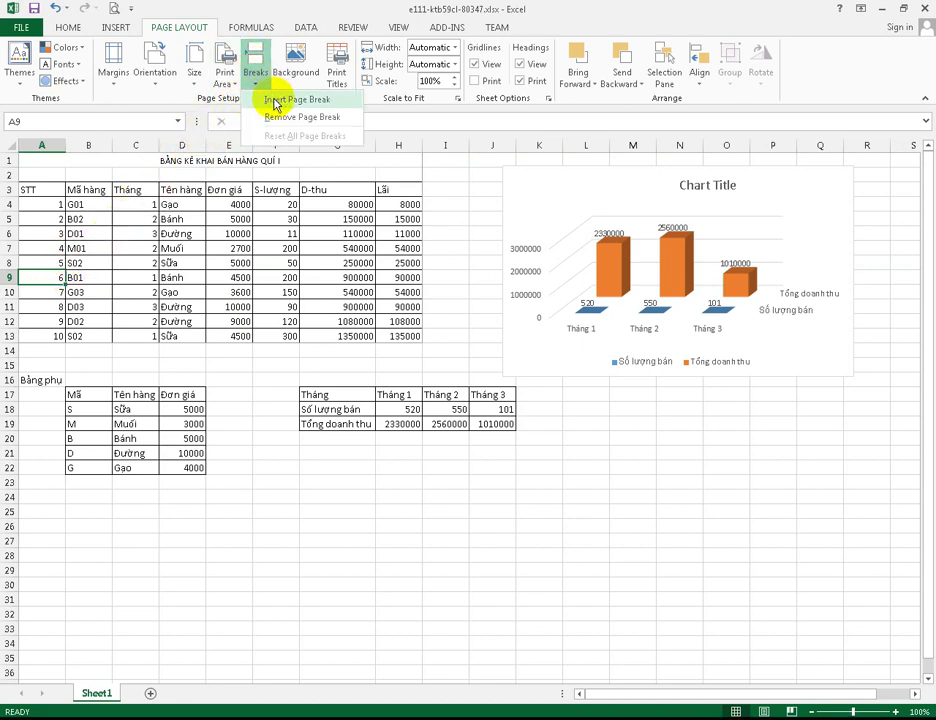
pyautogui.click(277, 102)
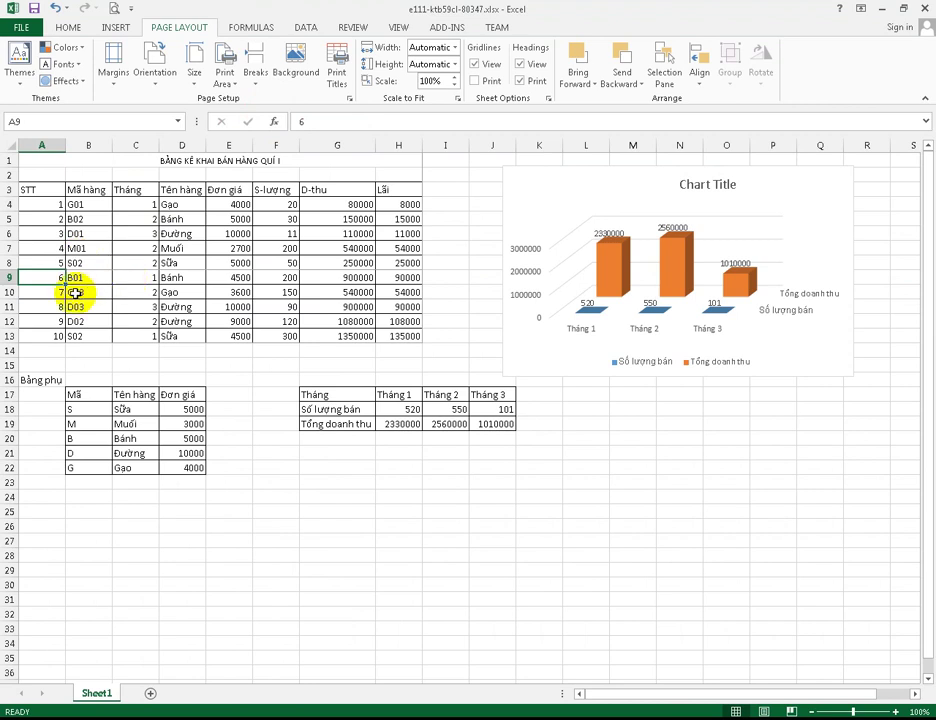
pyautogui.click(12, 31)
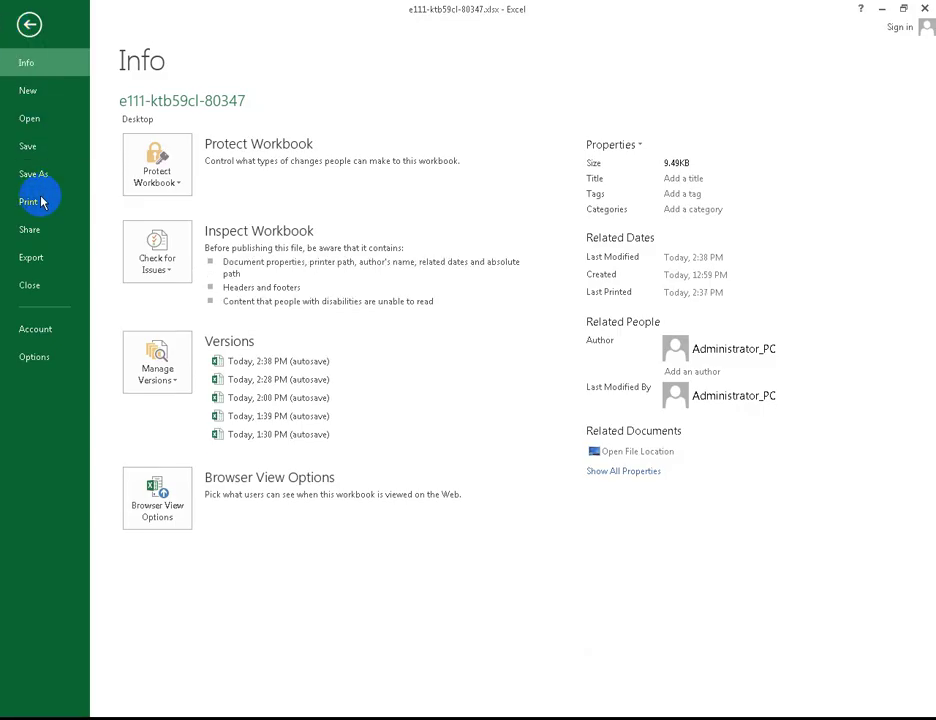
# - Check that the preview spans two pages with rows 9–13 on page 2, then open Page Setup
pyautogui.click(41, 201)
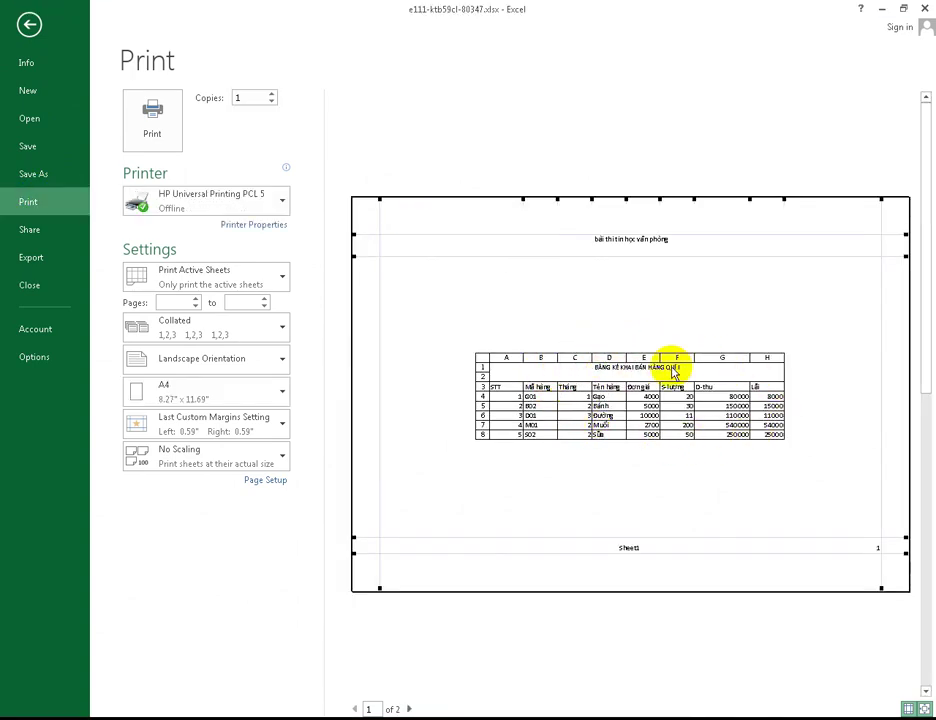
pyautogui.click(410, 709)
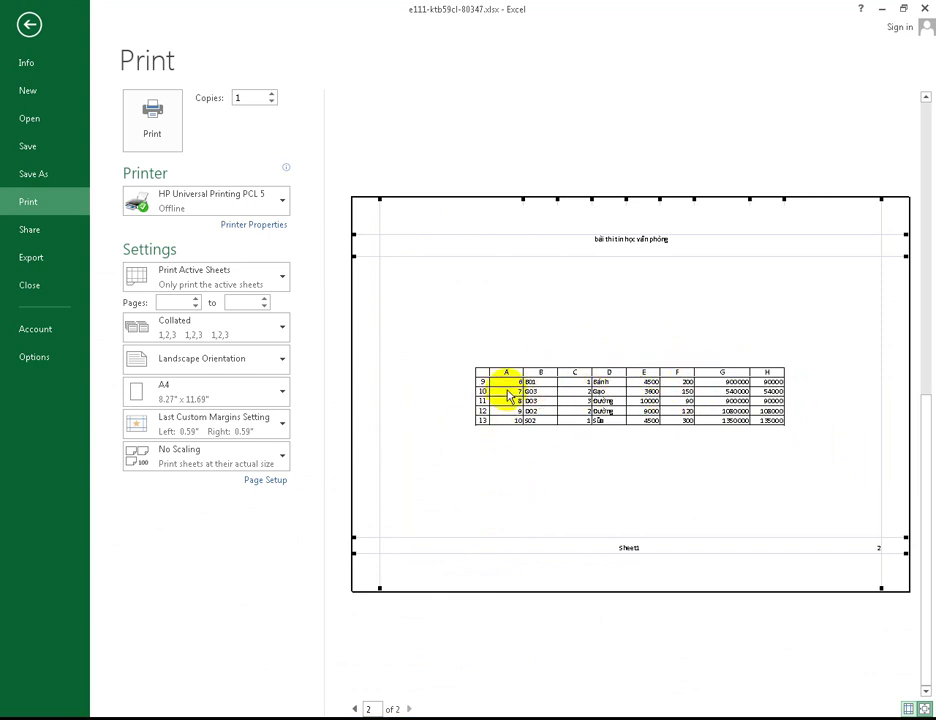
pyautogui.click(357, 709)
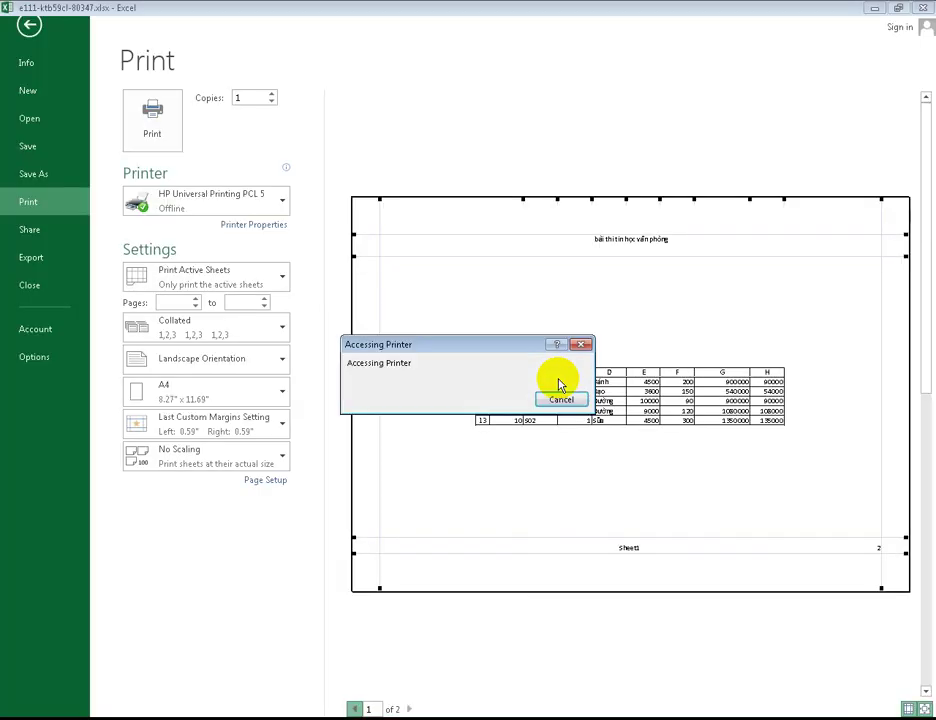
pyautogui.click(563, 400)
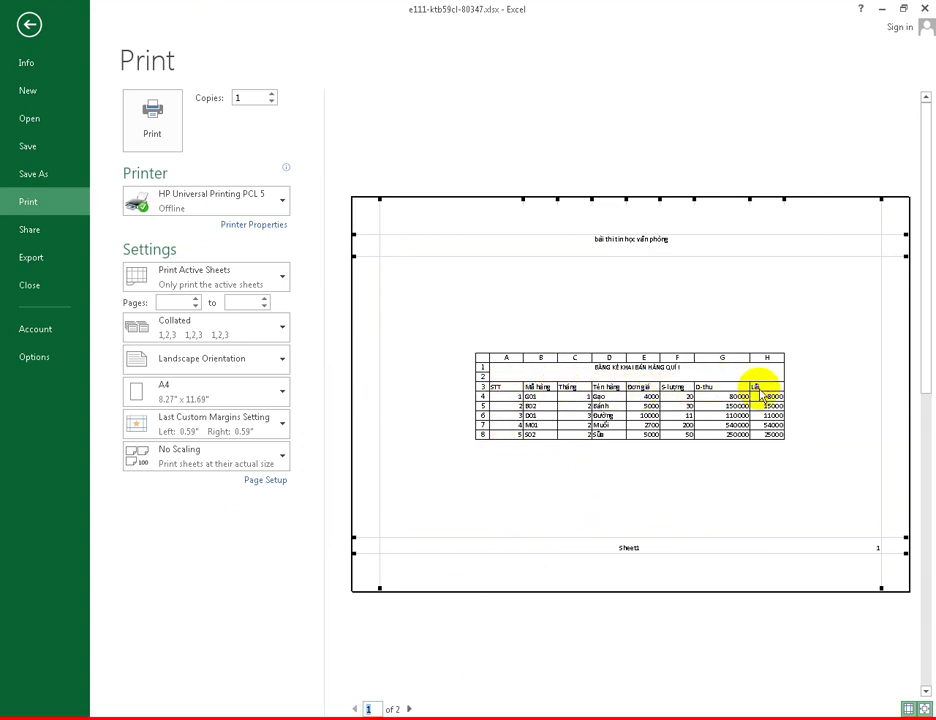
pyautogui.click(31, 30)
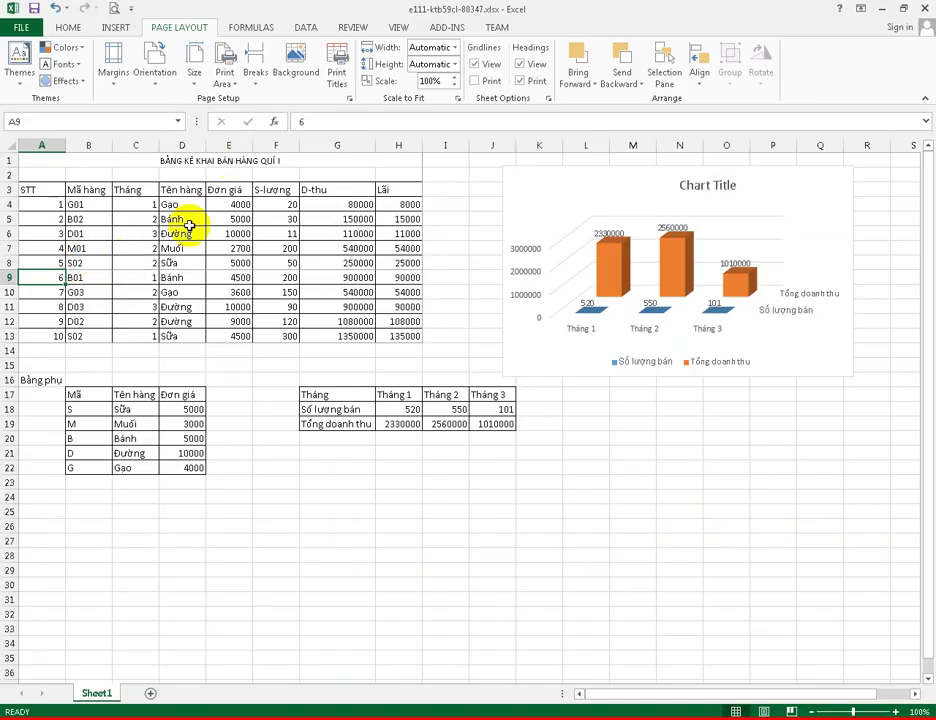
pyautogui.click(338, 68)
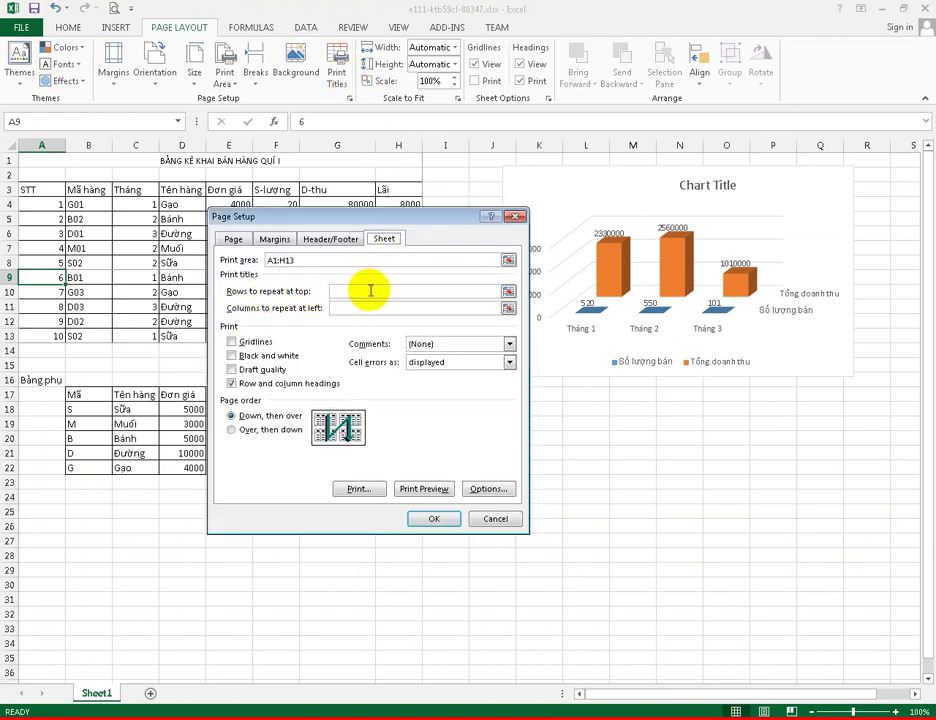
# - Set row $3:$3 to repeat at the top of every printed page and preview it
pyautogui.click(508, 292)
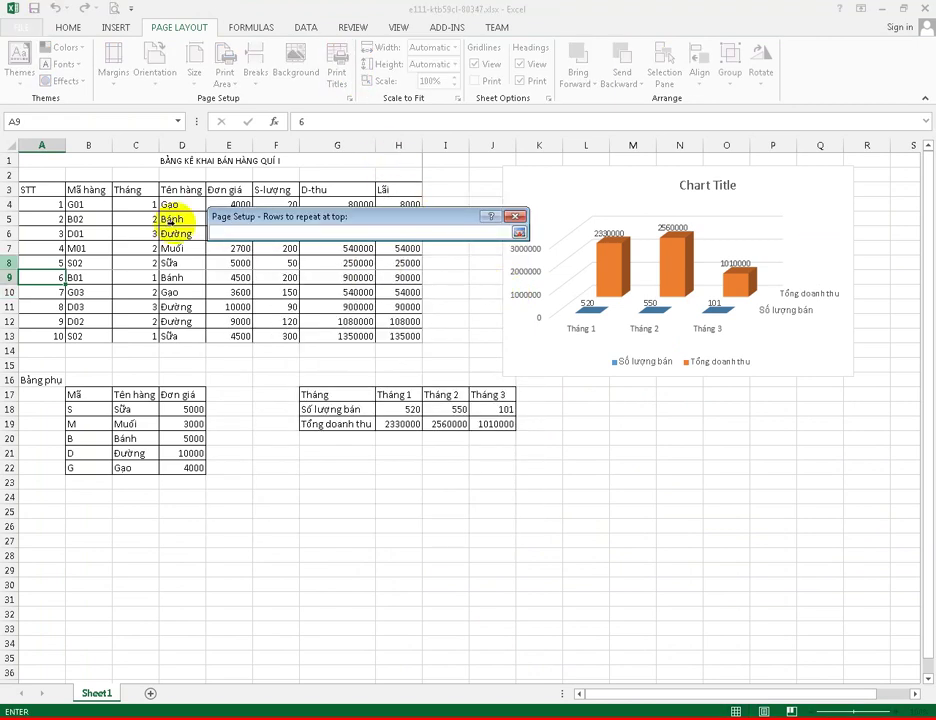
pyautogui.click(10, 189)
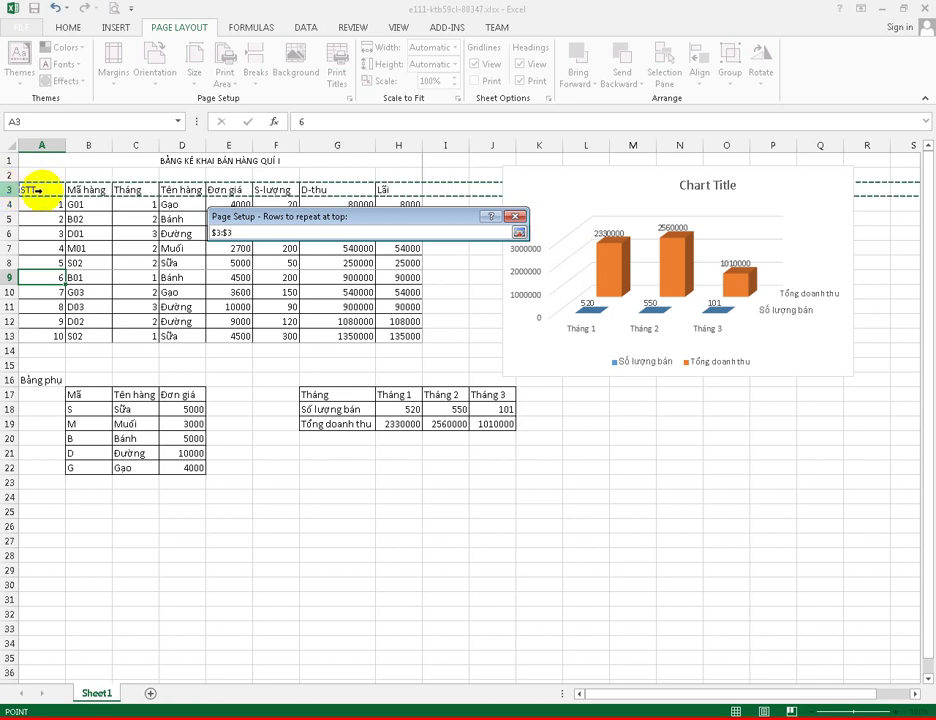
pyautogui.click(519, 233)
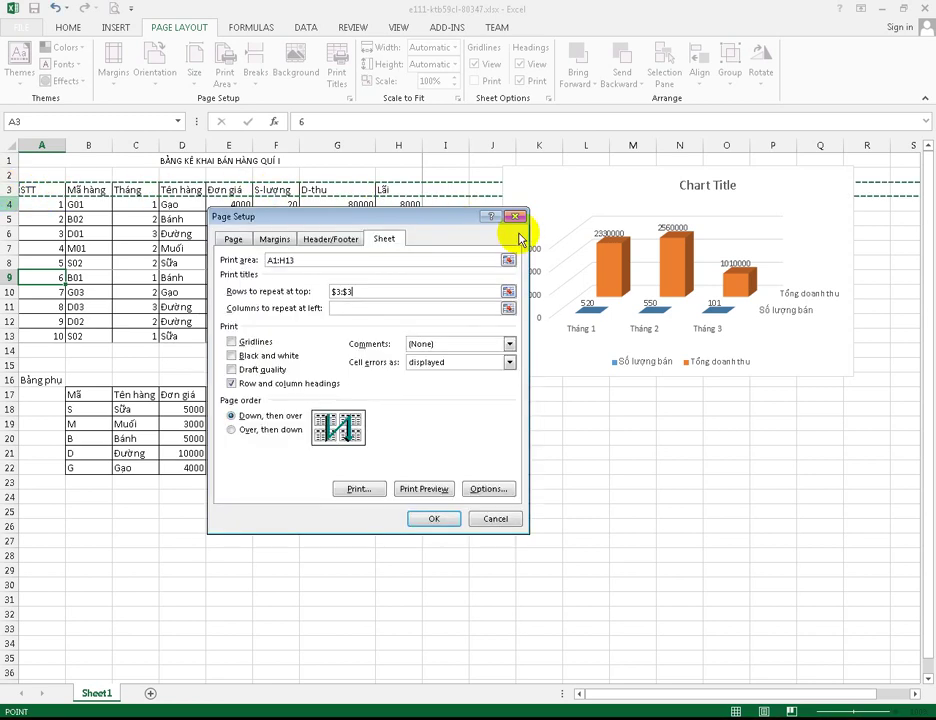
pyautogui.click(435, 492)
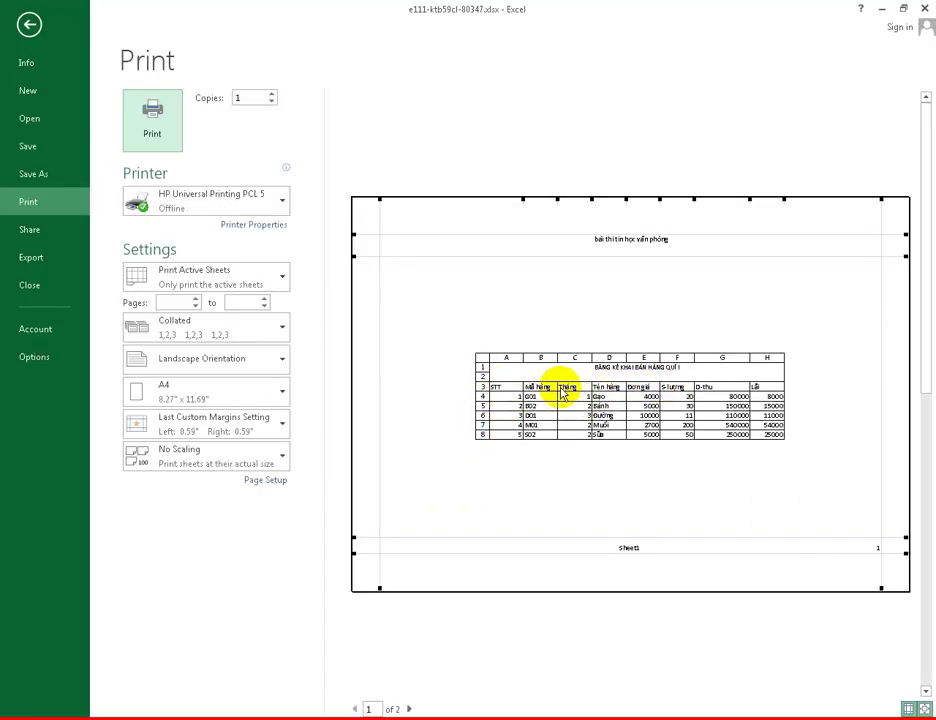
# - View preview page 2 of 2, with header row 3 repeated above rows 9–13
pyautogui.click(409, 709)
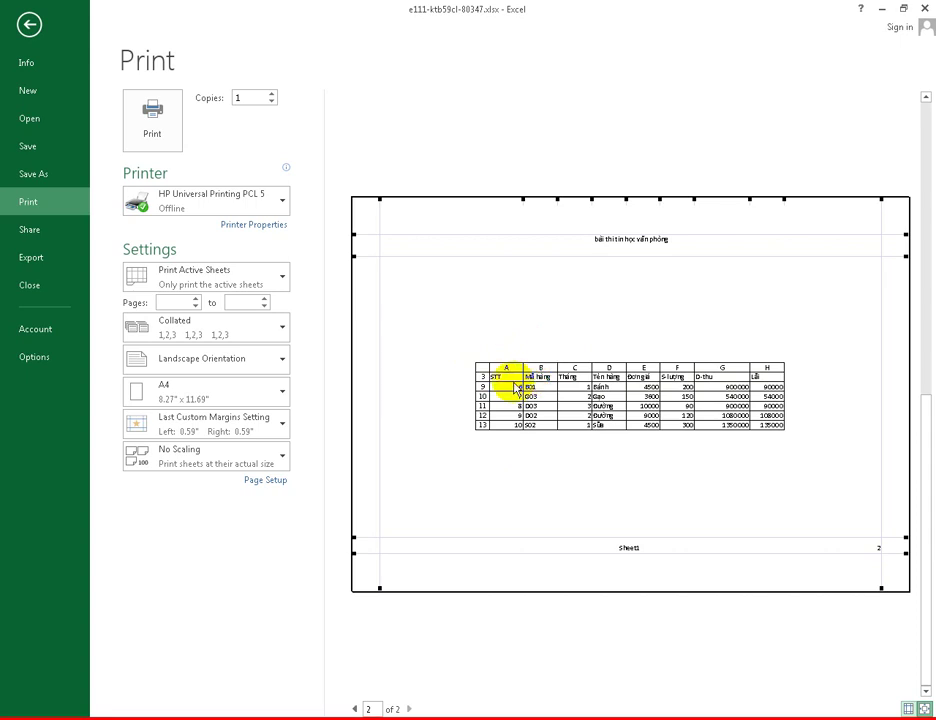
# - Set rows $1:$3 as the title rows repeated on every printed page, then preview
pyautogui.click(28, 22)
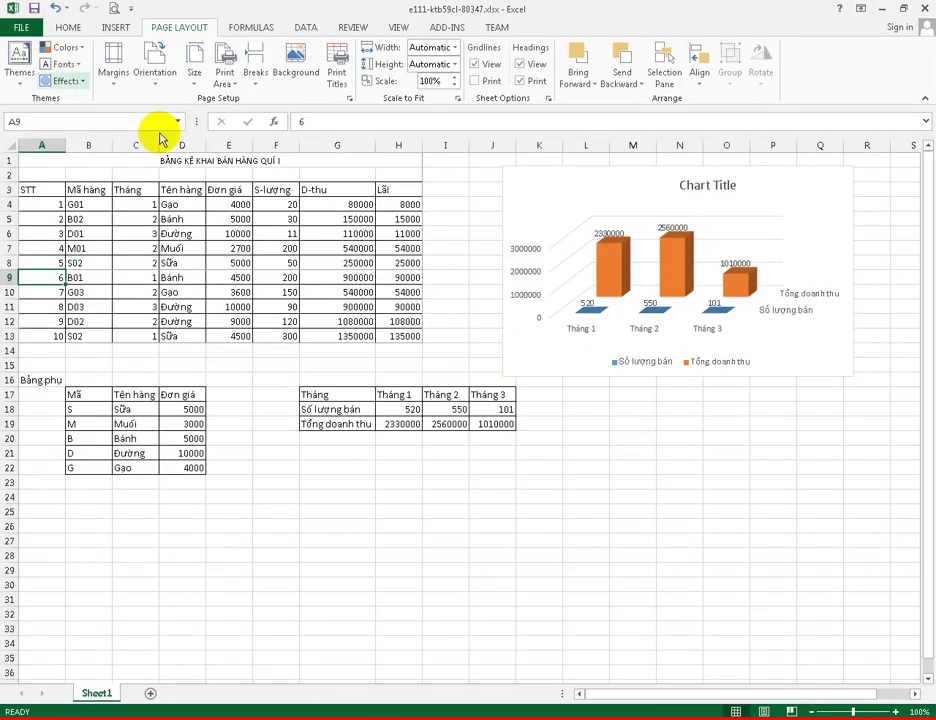
pyautogui.moveTo(9, 160); pyautogui.dragTo(7, 189)
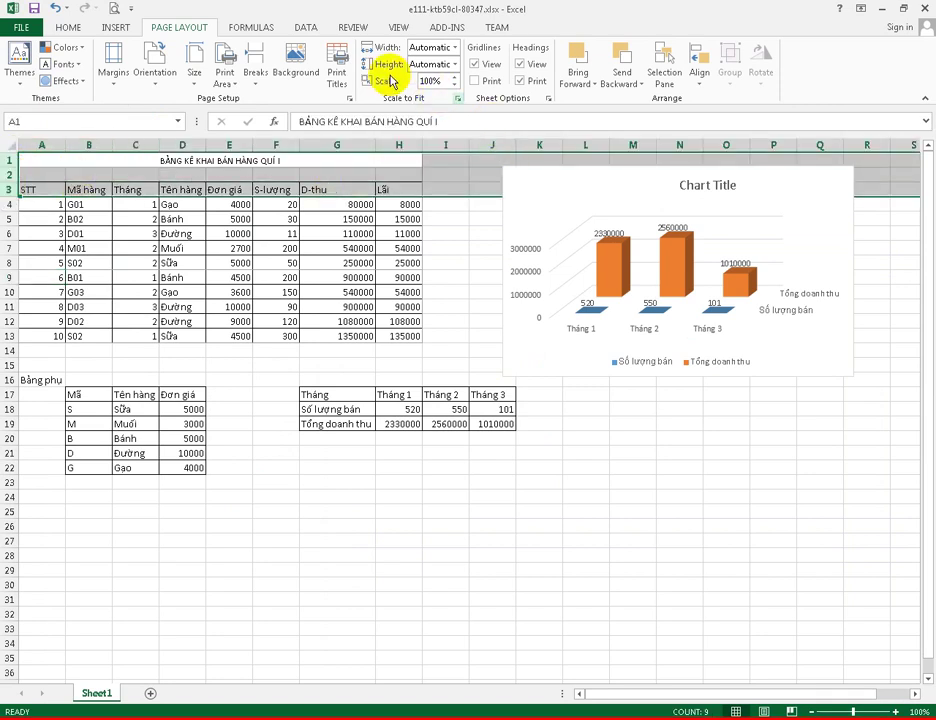
pyautogui.click(340, 60)
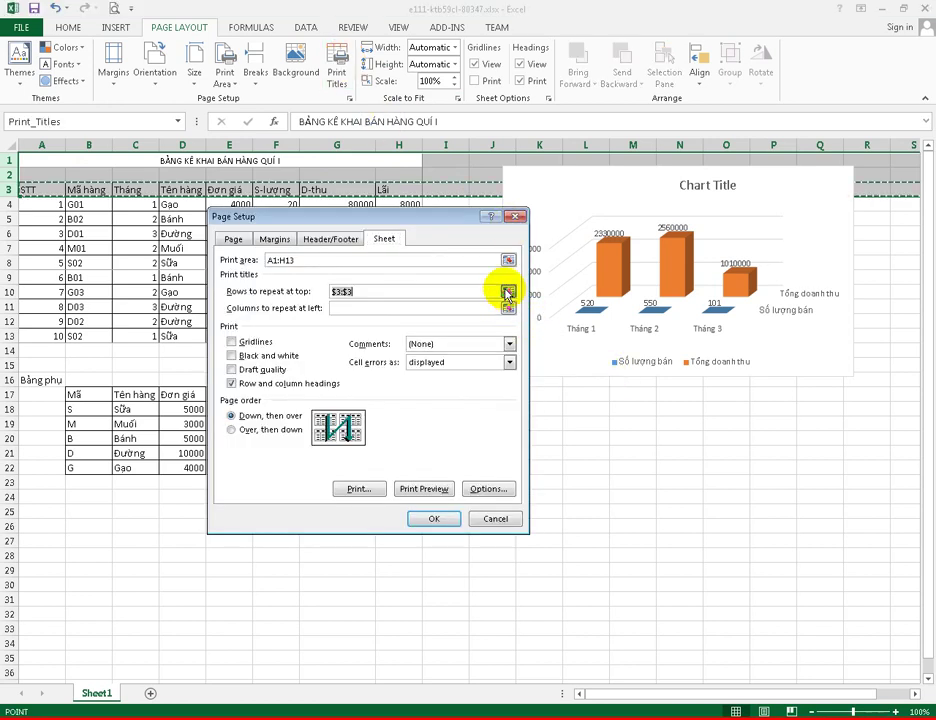
pyautogui.click(508, 291)
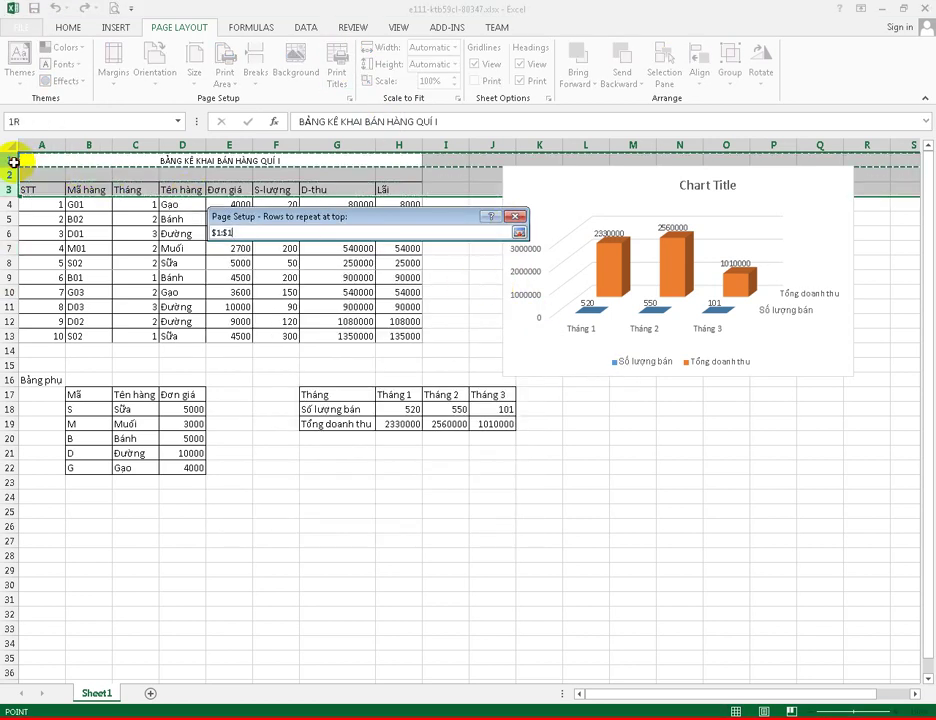
pyautogui.moveTo(10, 160); pyautogui.dragTo(10, 190)
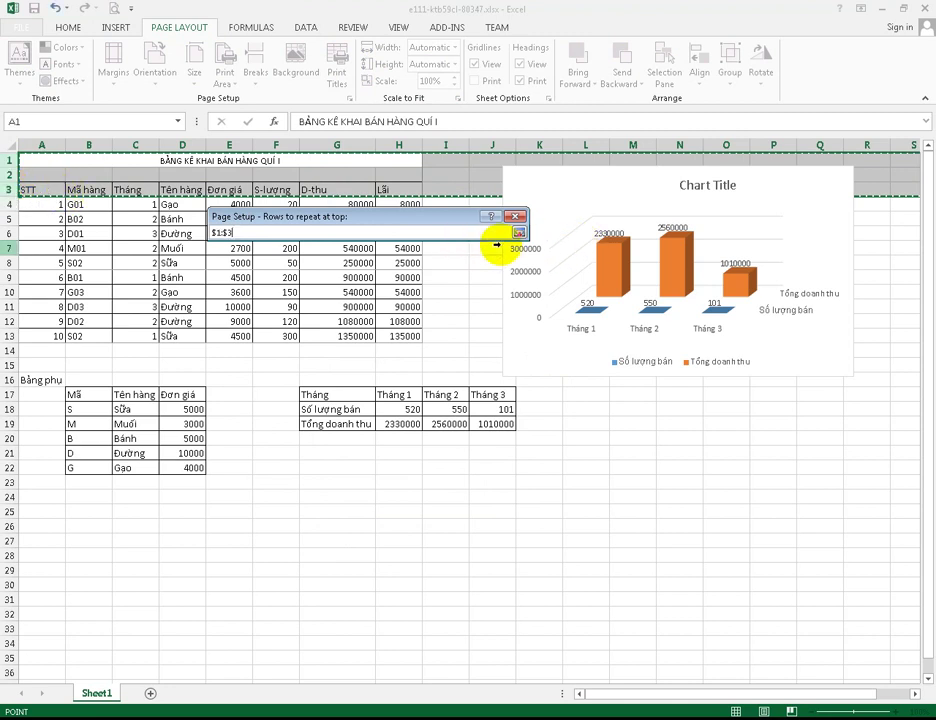
pyautogui.click(519, 232)
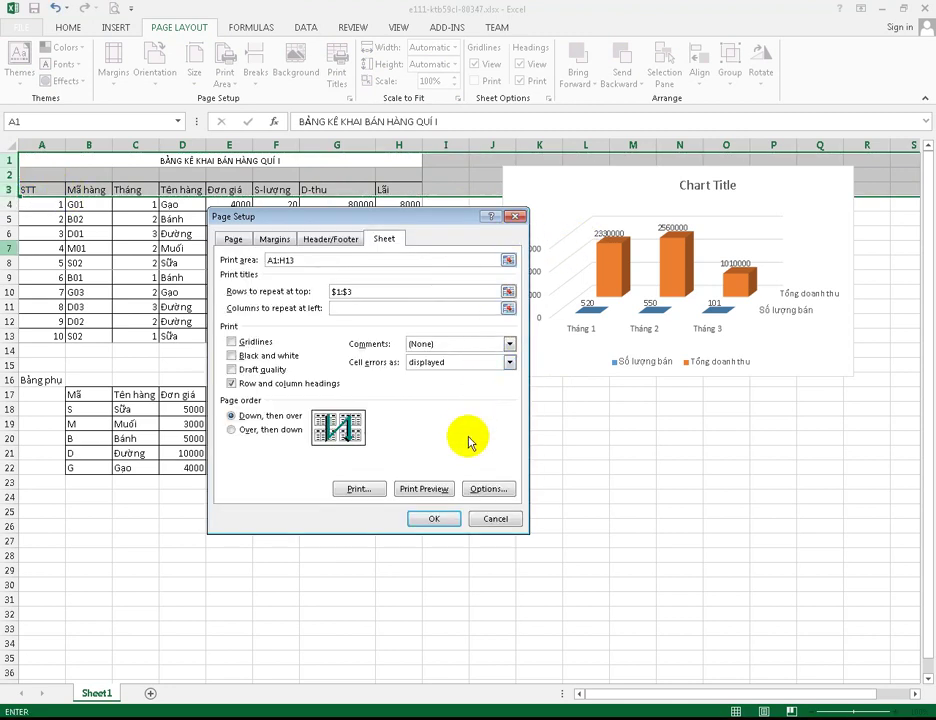
pyautogui.click(431, 491)
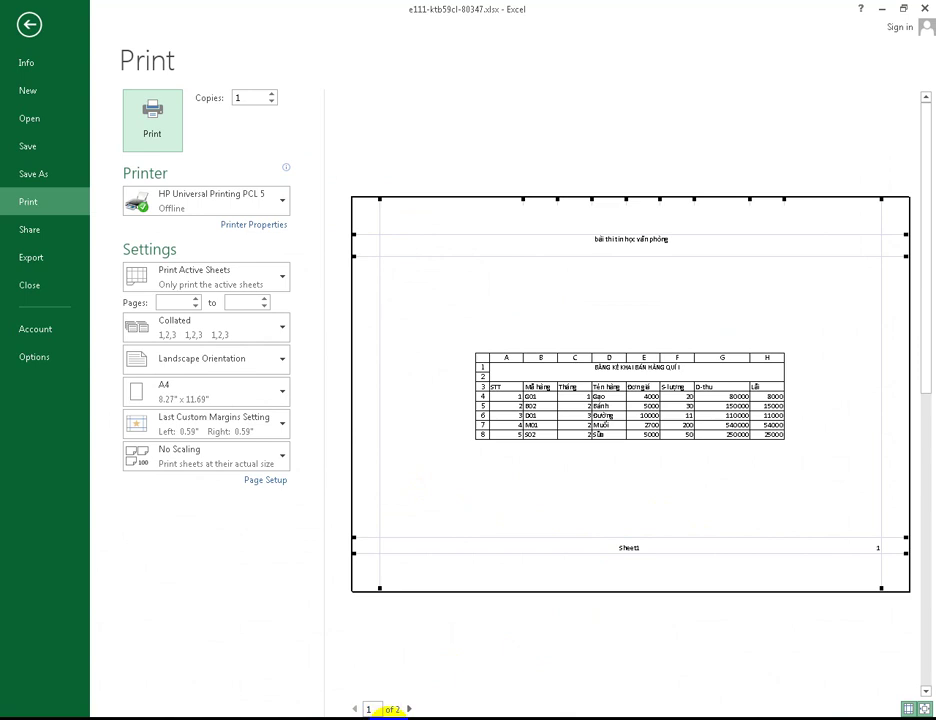
# - Confirm page 2 of 2 shows title rows 1–3 above rows 9–13, then leave the preview
pyautogui.click(405, 710)
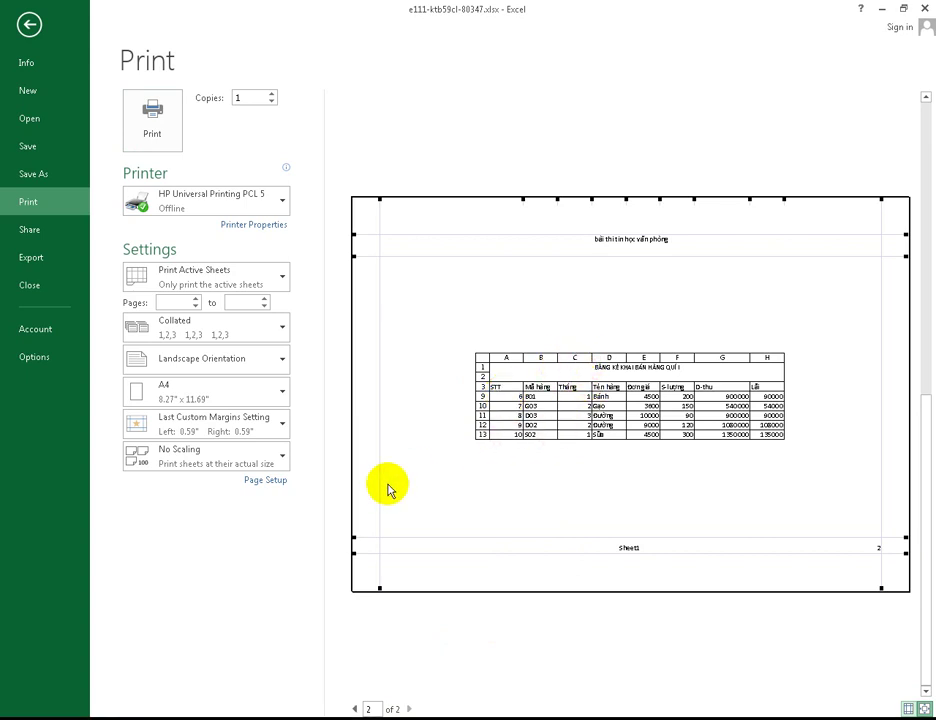
pyautogui.click(28, 27)
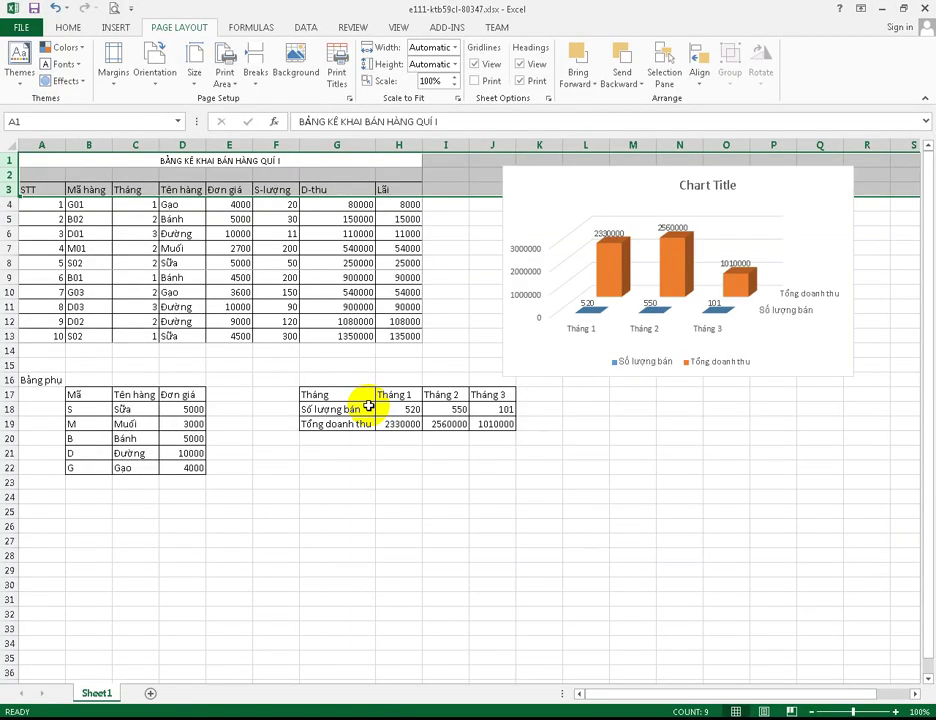
# - Select cell F23 and open Page Setup, closing it without changes
pyautogui.click(286, 479)
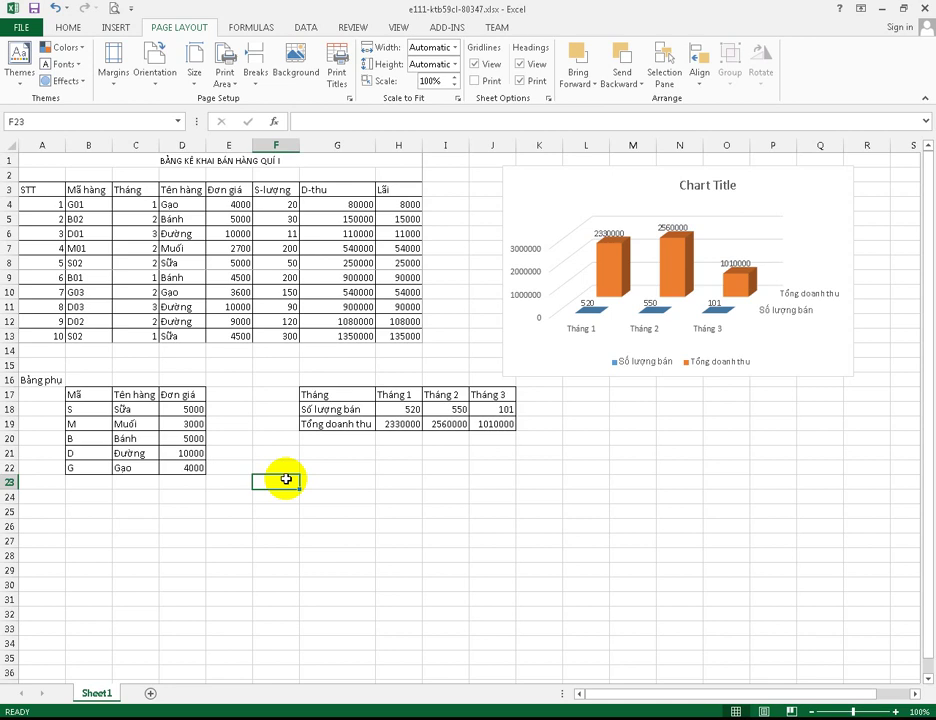
pyautogui.click(336, 62)
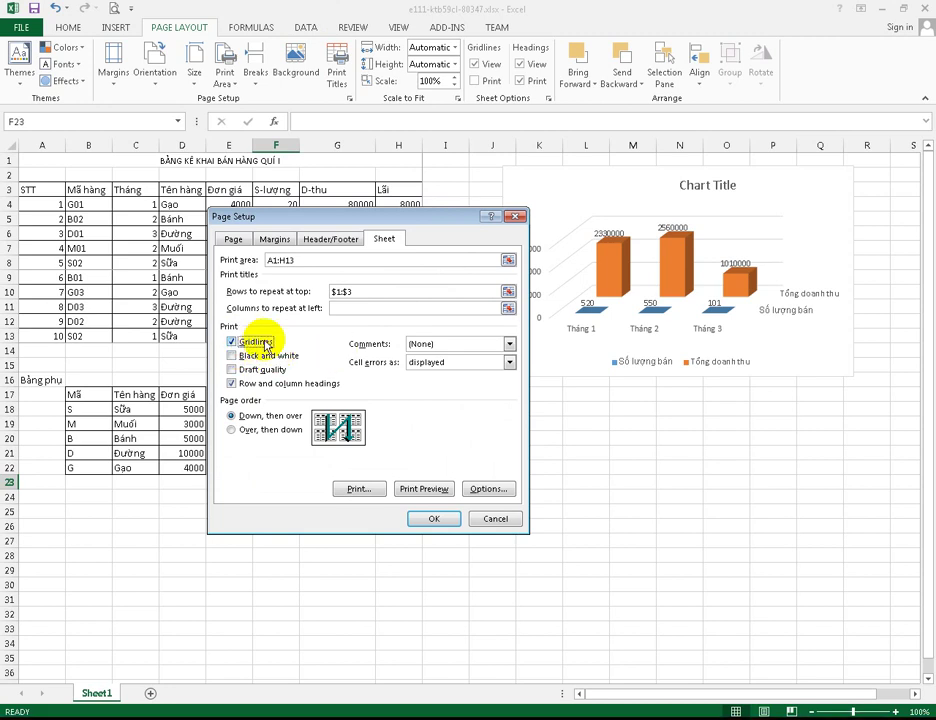
pyautogui.click(495, 519)
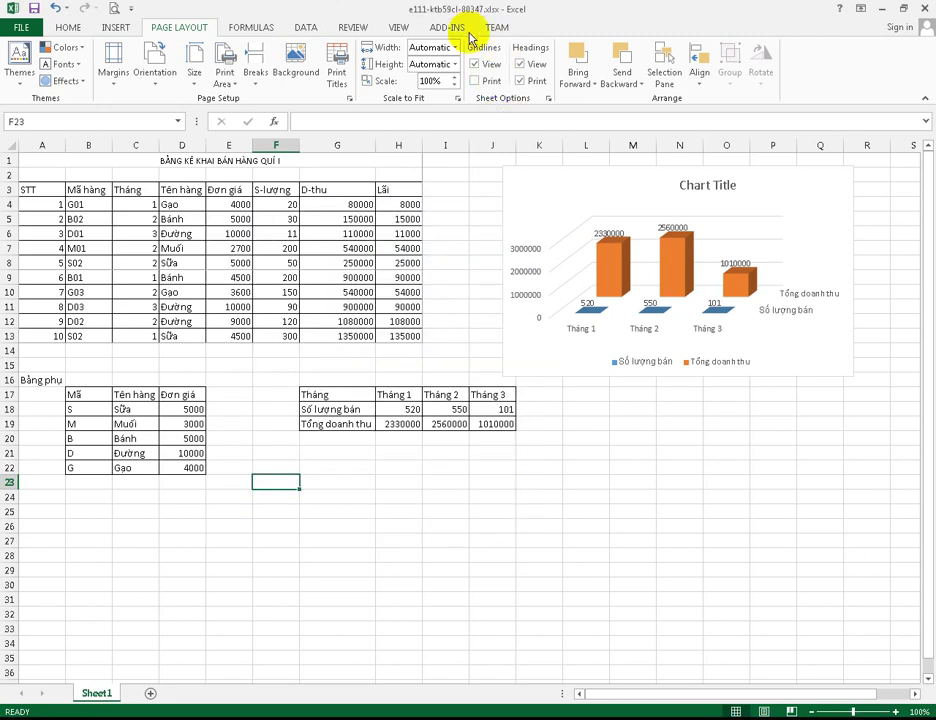
# - Hide the gridlines on the worksheet display from the View ribbon
pyautogui.click(397, 27)
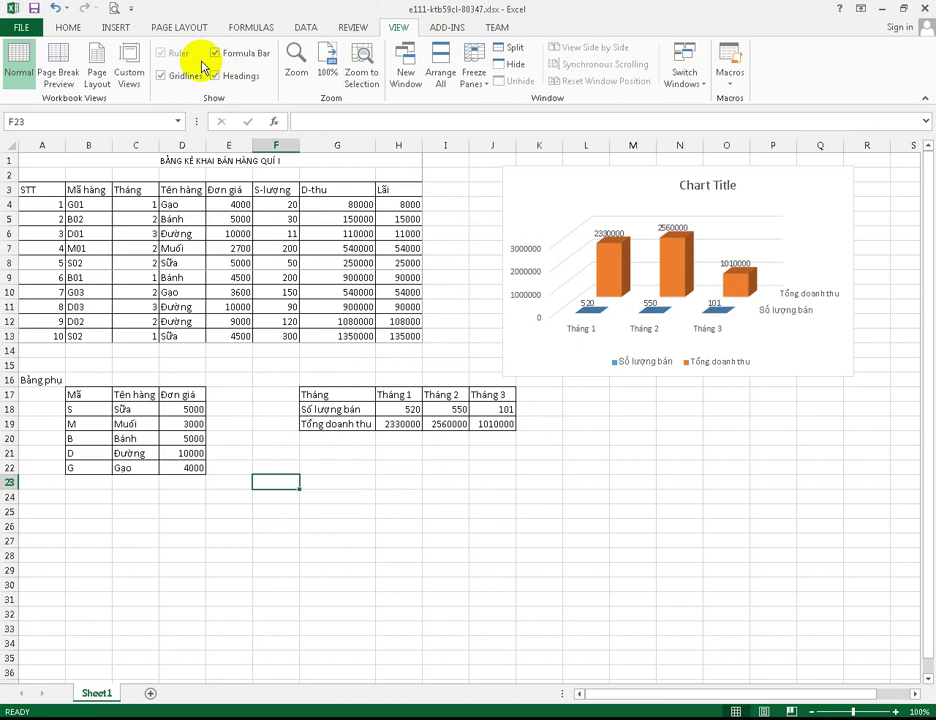
pyautogui.click(163, 76)
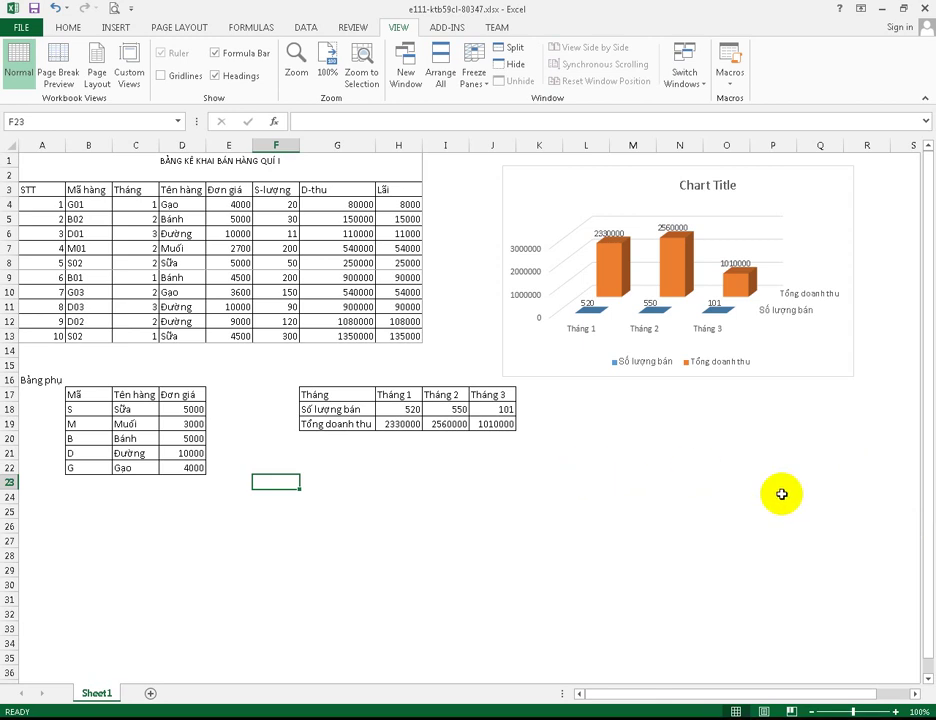
pyautogui.click(170, 30)
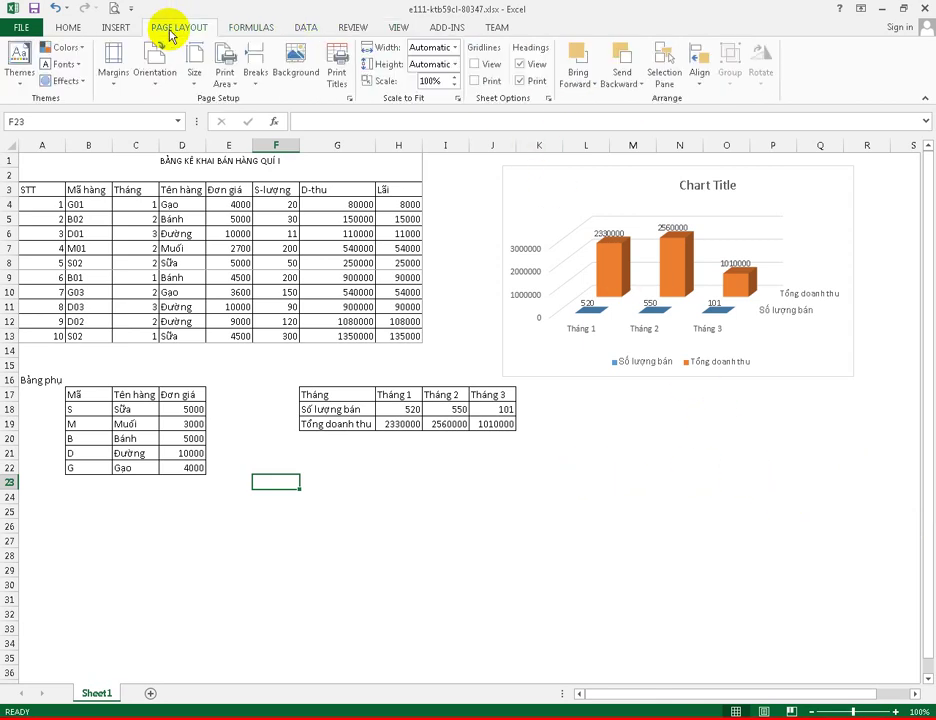
# - Turn on gridline printing in Page Setup, check it in the preview, and return
pyautogui.click(333, 76)
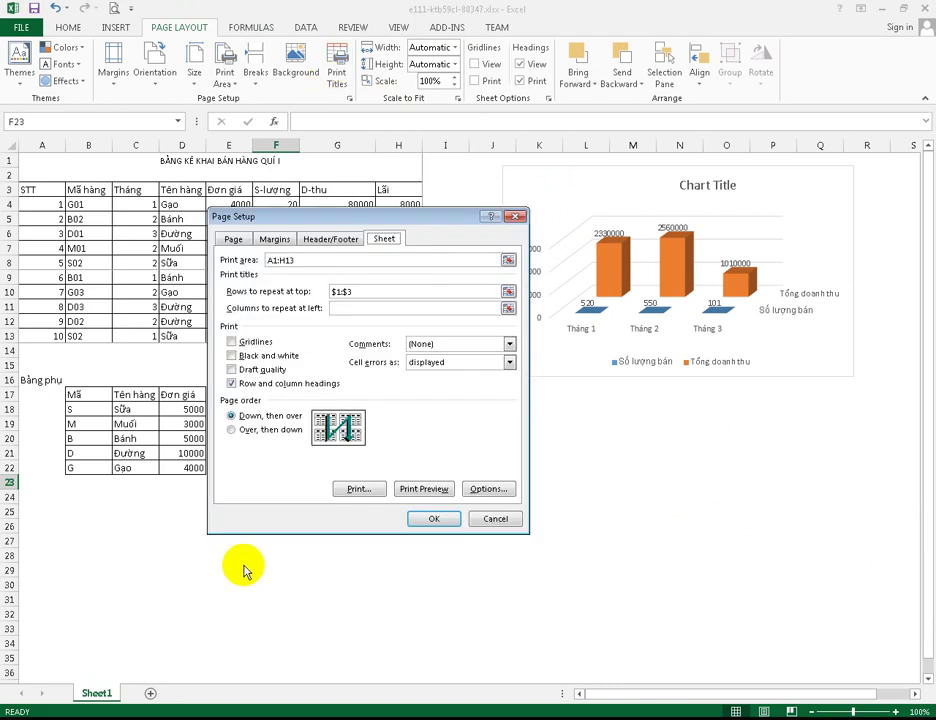
pyautogui.click(231, 342)
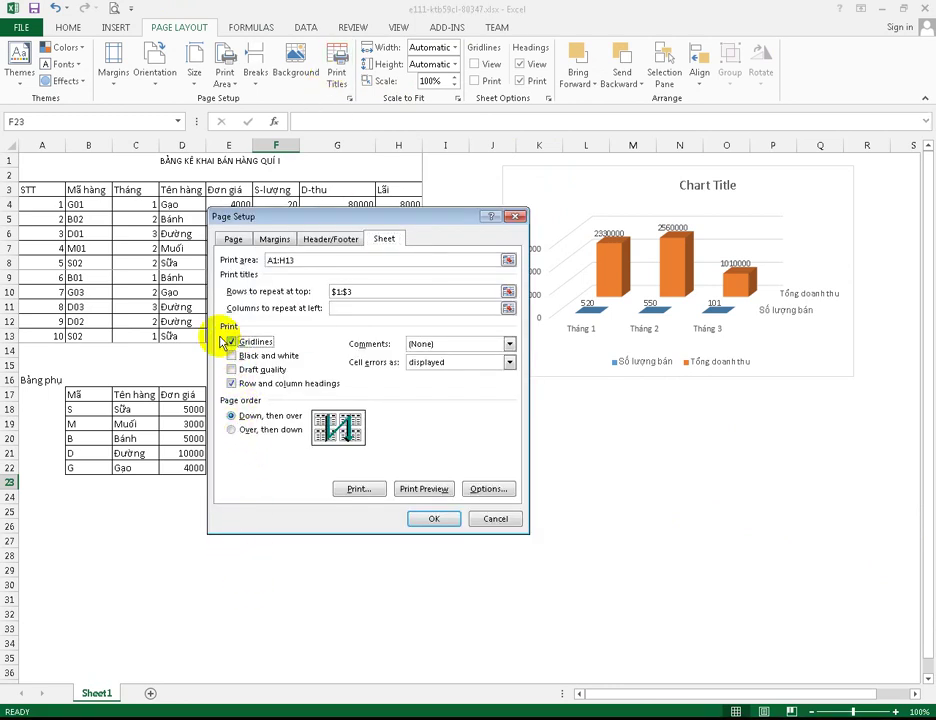
pyautogui.click(426, 490)
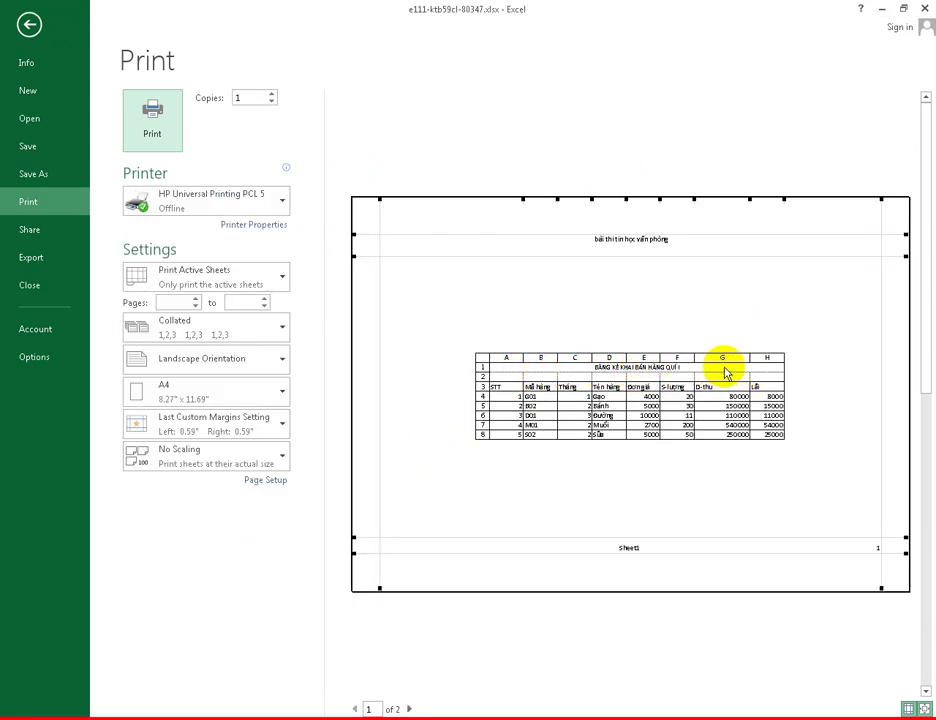
pyautogui.click(29, 27)
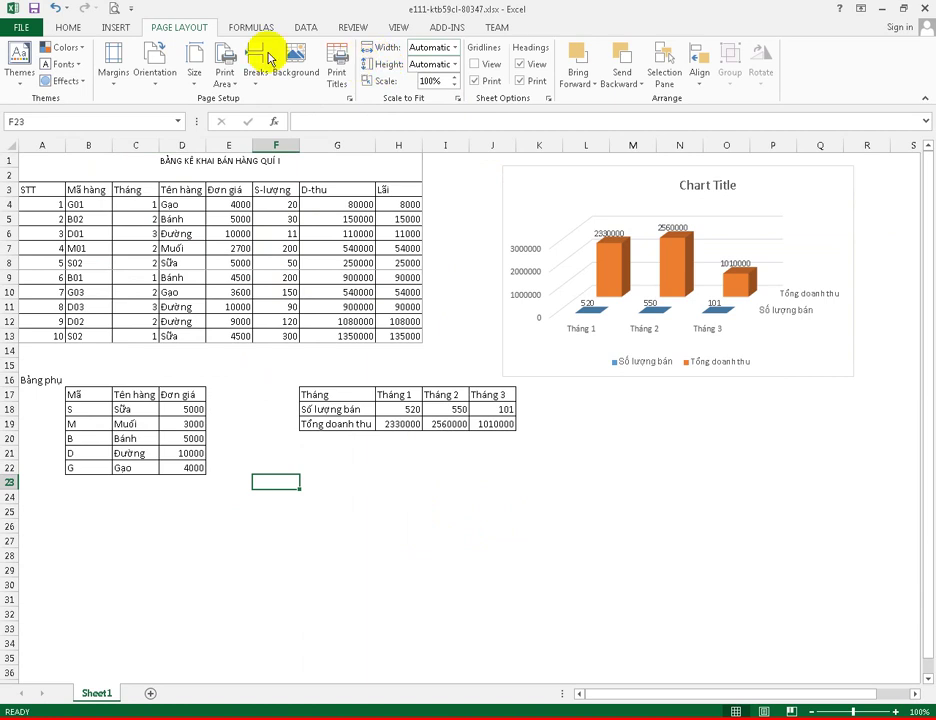
# - Show the sheet gridlines on screen again, select D9, and open Page Setup
pyautogui.click(397, 27)
pyautogui.click(187, 72)
pyautogui.click(436, 494)
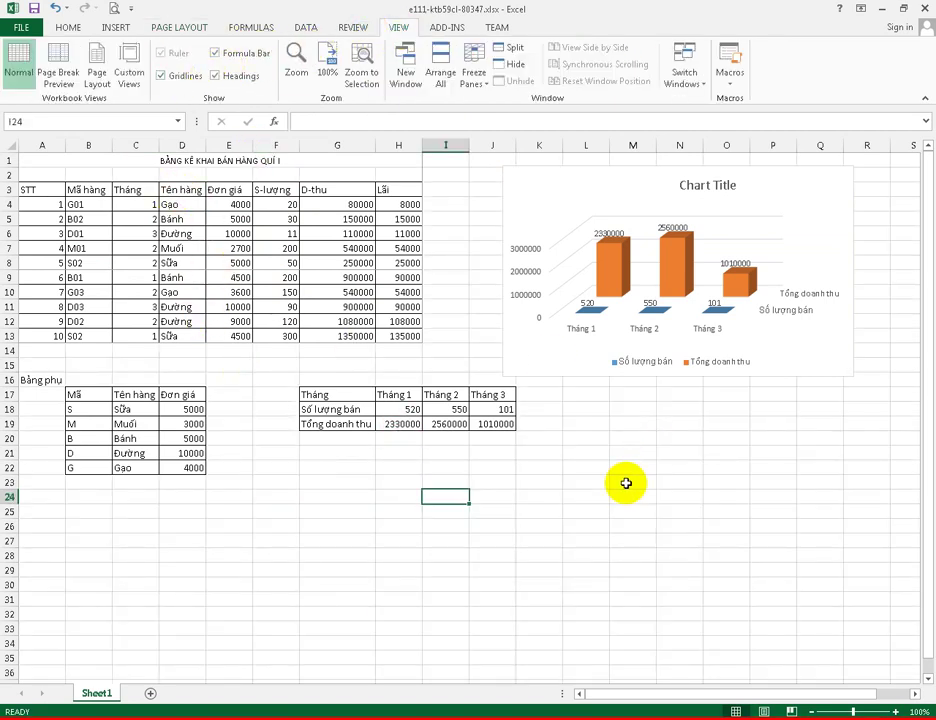
pyautogui.click(176, 278)
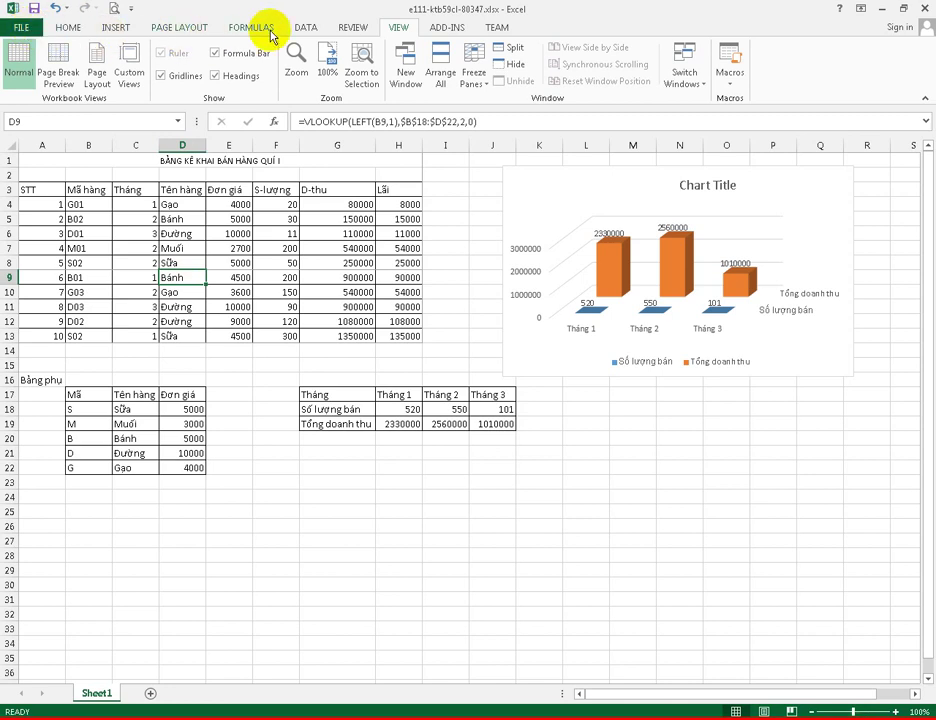
pyautogui.click(207, 28)
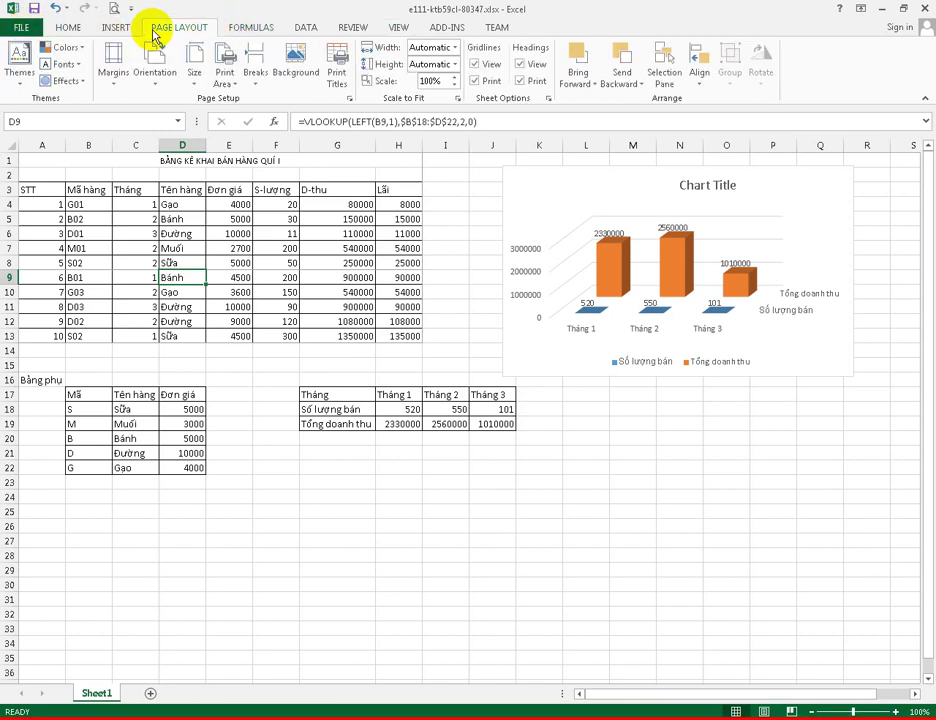
pyautogui.click(339, 67)
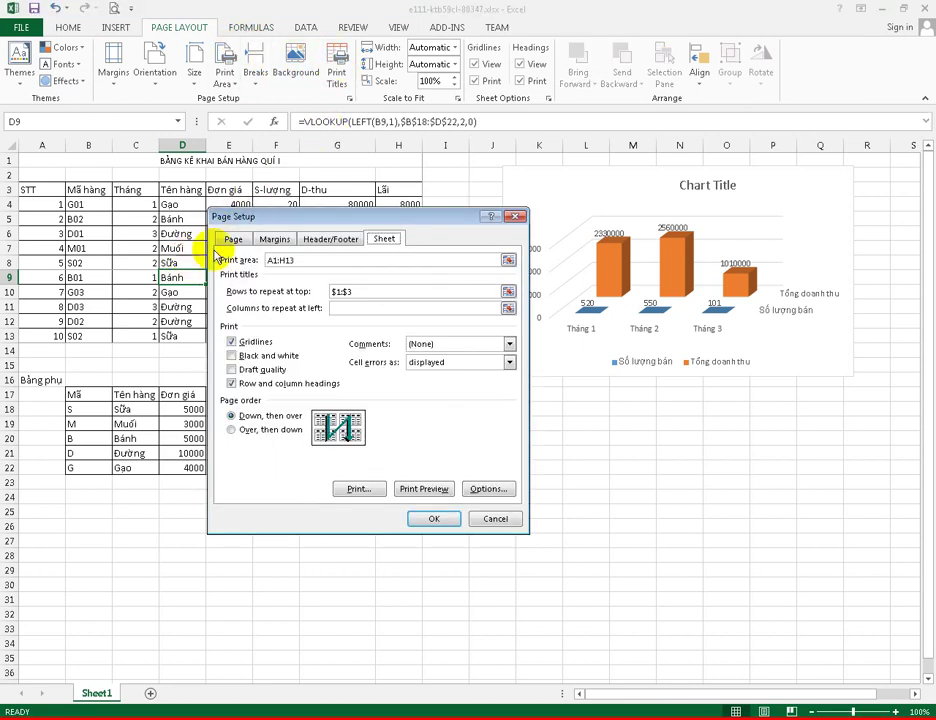
# - Set print scaling to 400% of normal size and preview the 12-page result
pyautogui.click(231, 240)
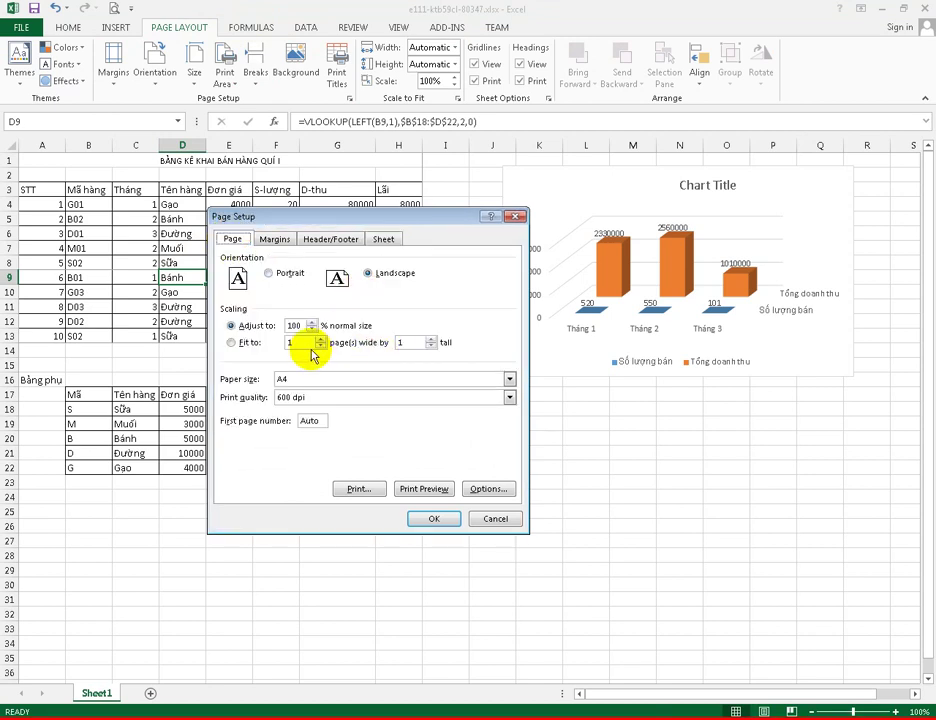
pyautogui.click(299, 324)
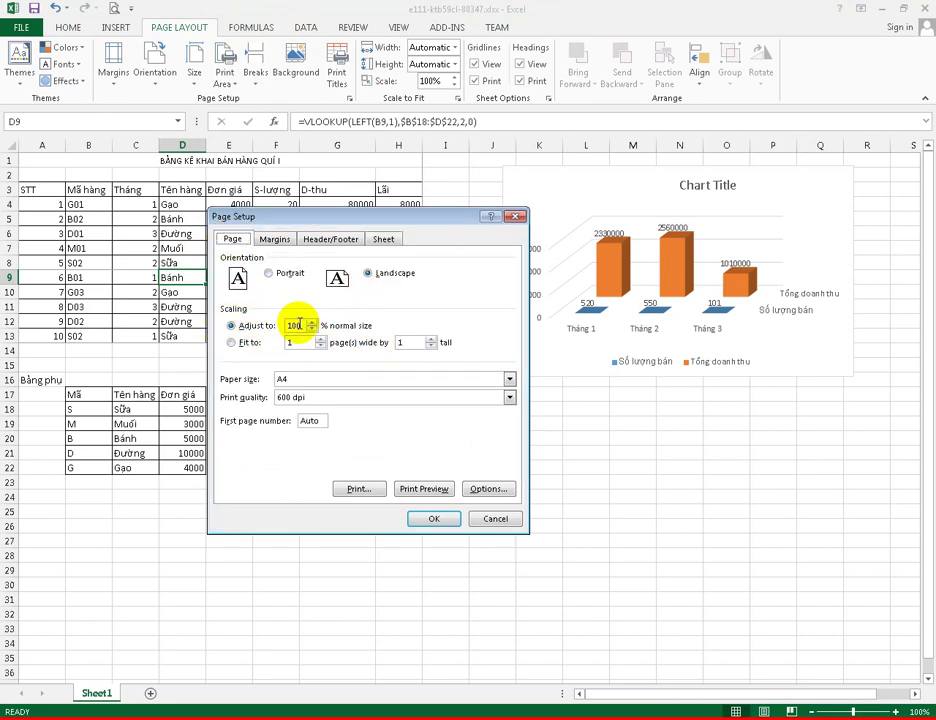
pyautogui.click(276, 327)
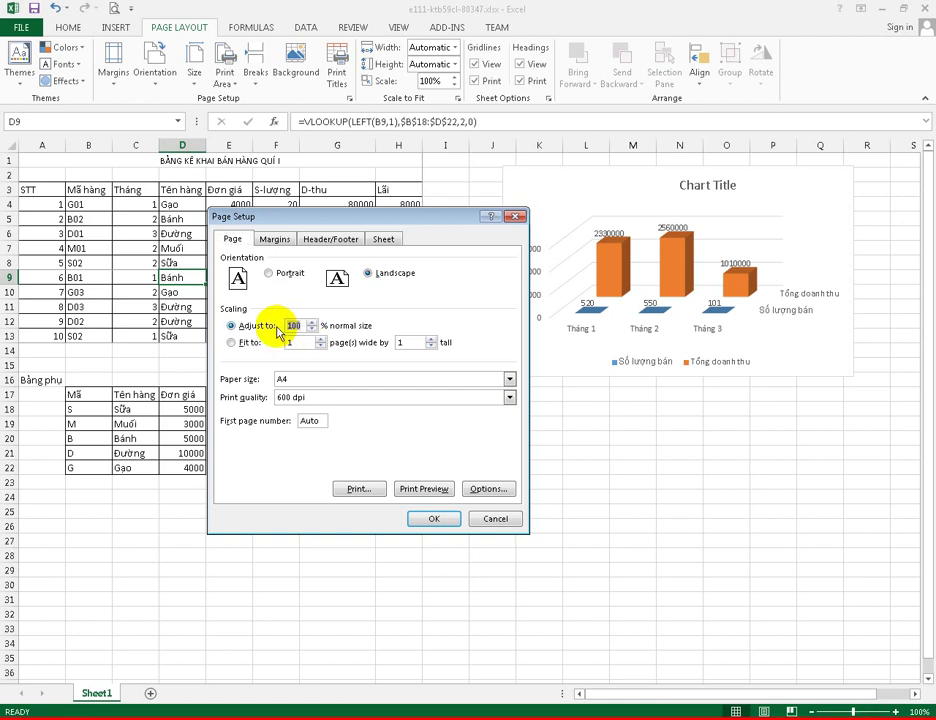
pyautogui.write('400')
pyautogui.click(433, 516)
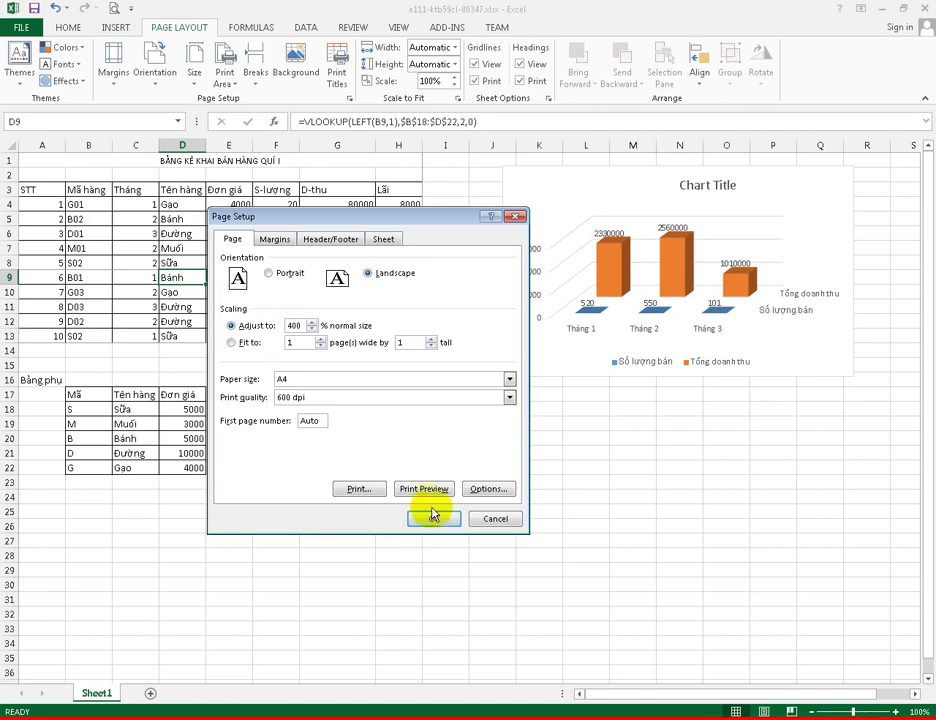
pyautogui.click(428, 492)
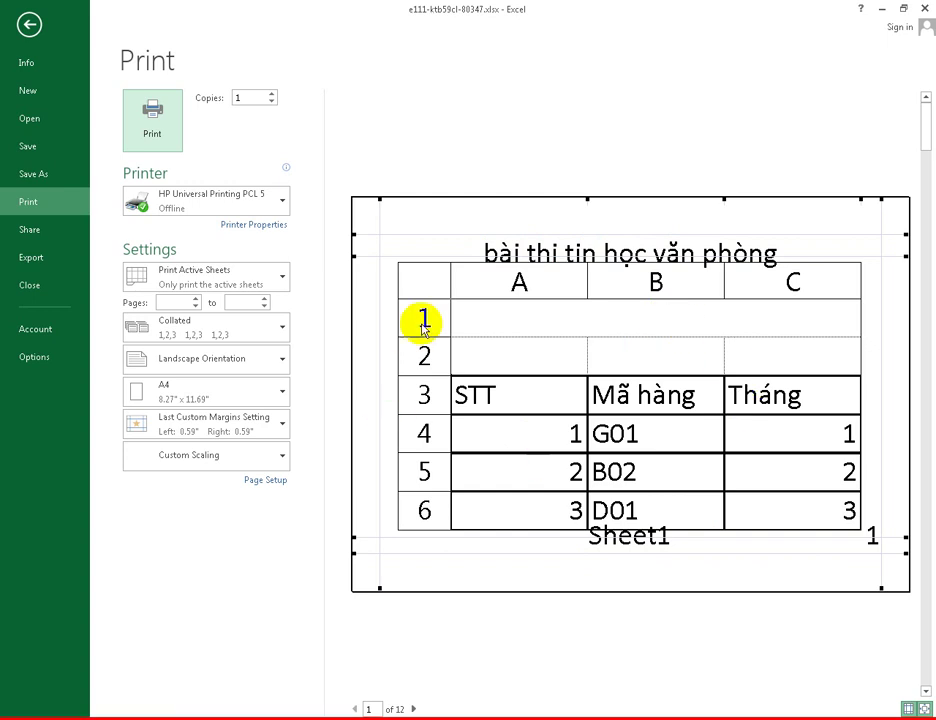
# - View page 2 of 12 with title rows 1–3 above rows 7–8, then return to the worksheet
pyautogui.click(414, 708)
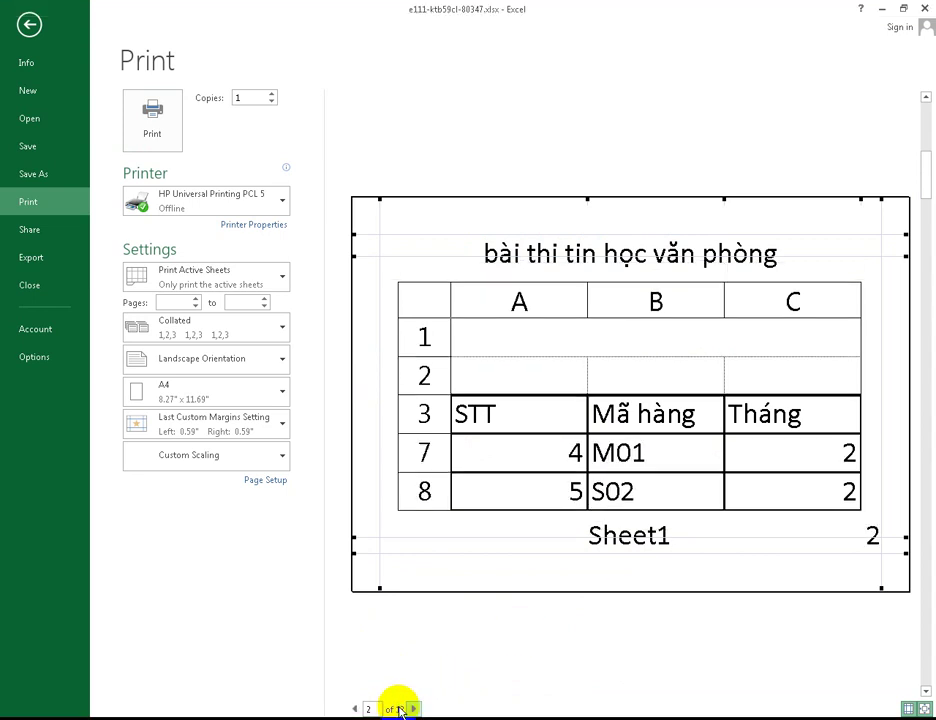
pyautogui.click(35, 25)
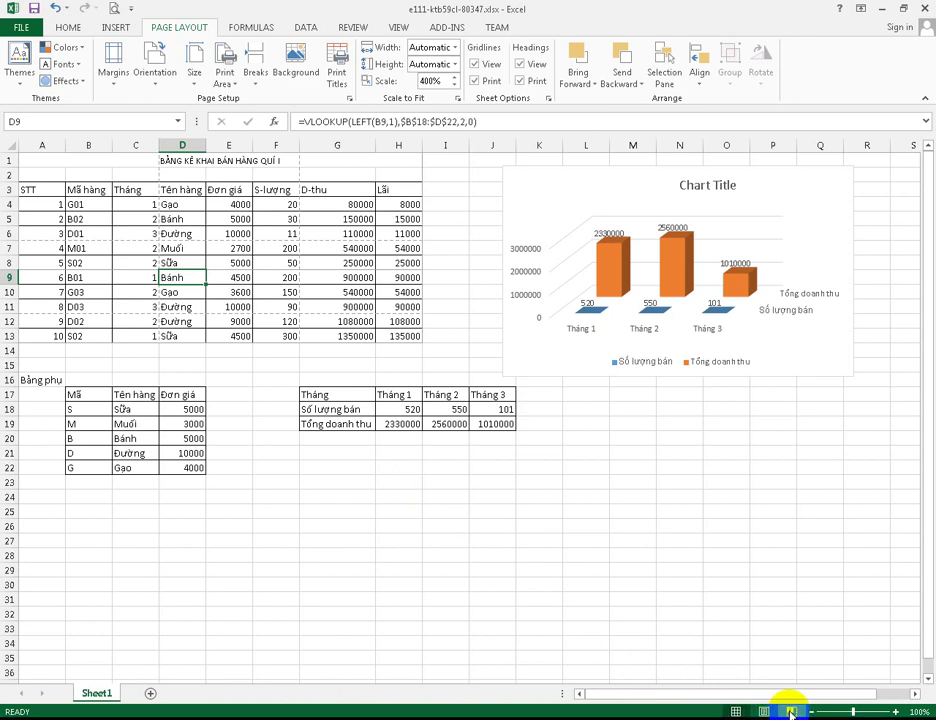
pyautogui.click(790, 712)
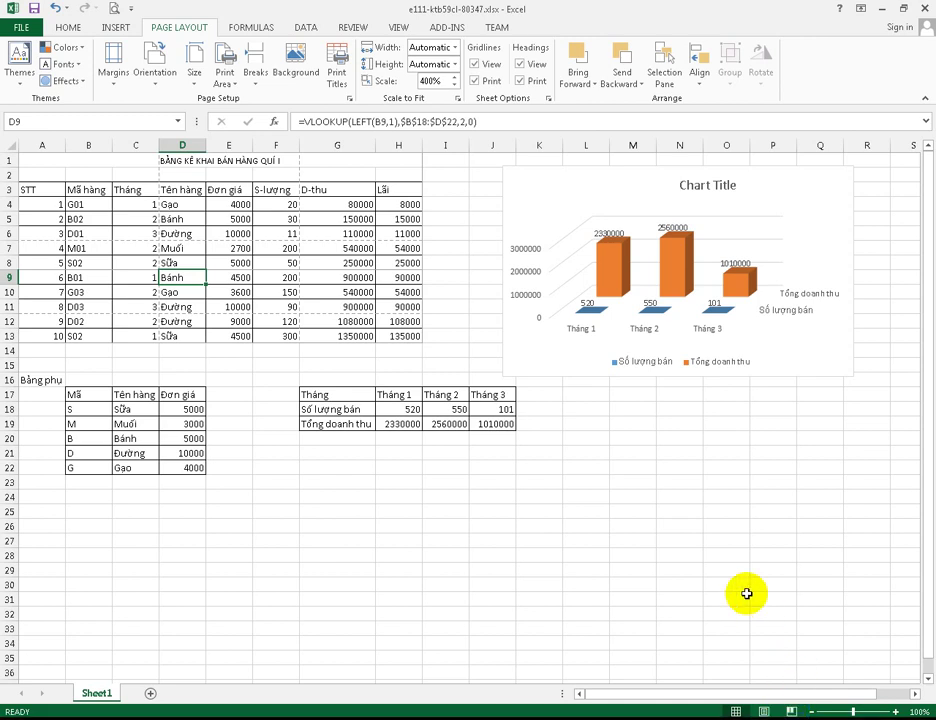